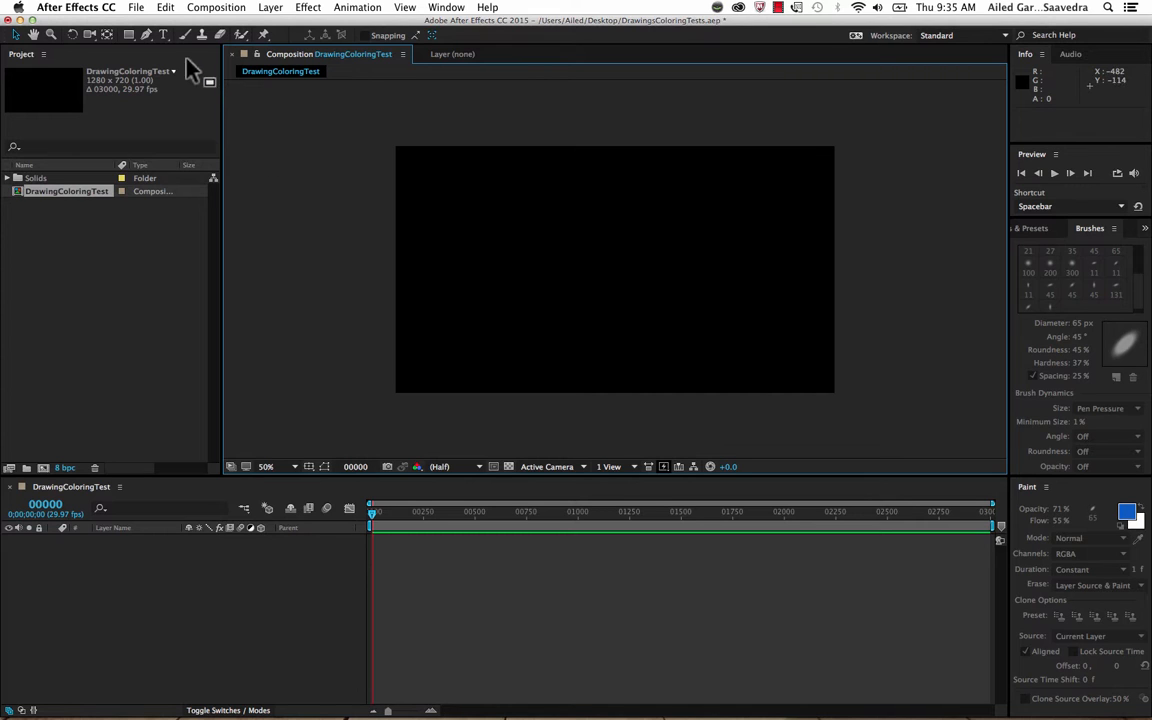
- Create a text layer reading "Hello" near the upper-left of the composition with the Type tool
click(165, 35)
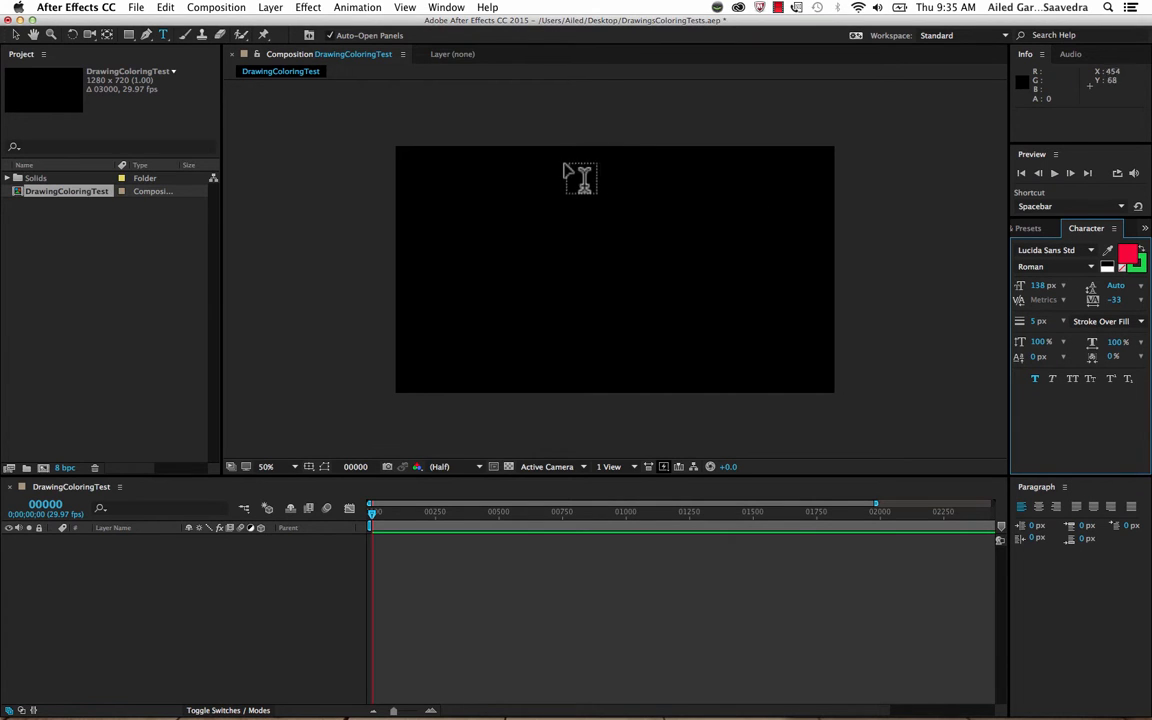
click(455, 178)
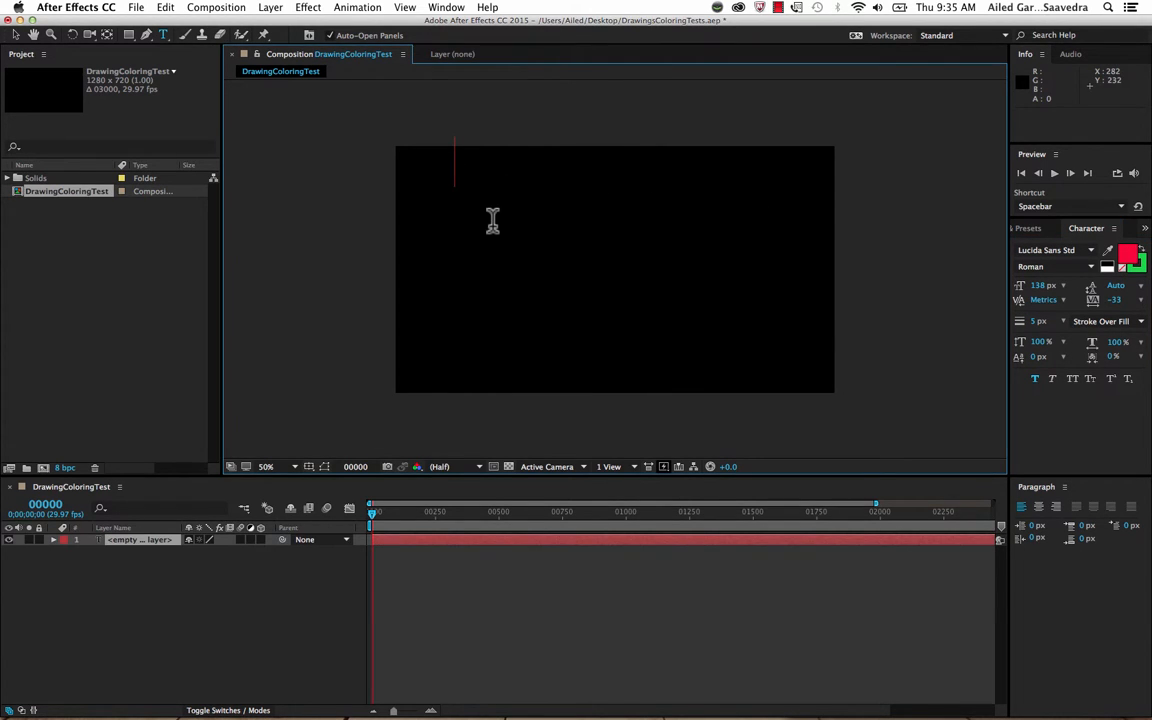
text(Hello)
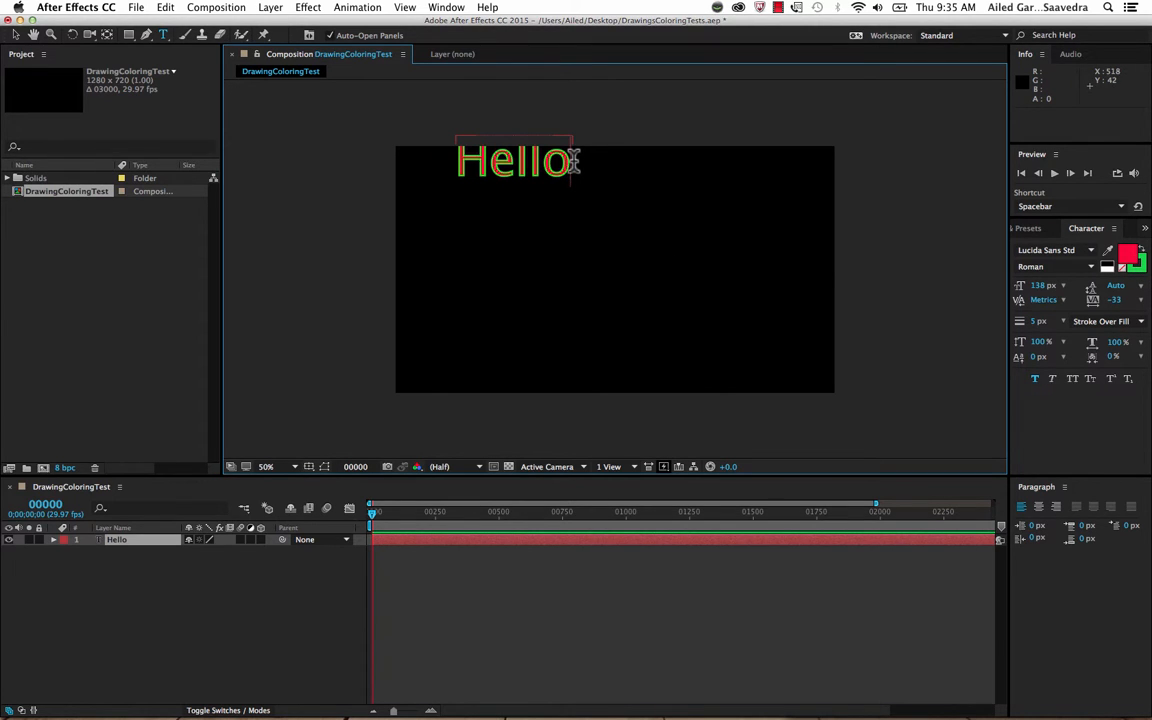
- Change the fill colour of the whole word "Hello" to a medium blue
drag(575, 160, 442, 152)
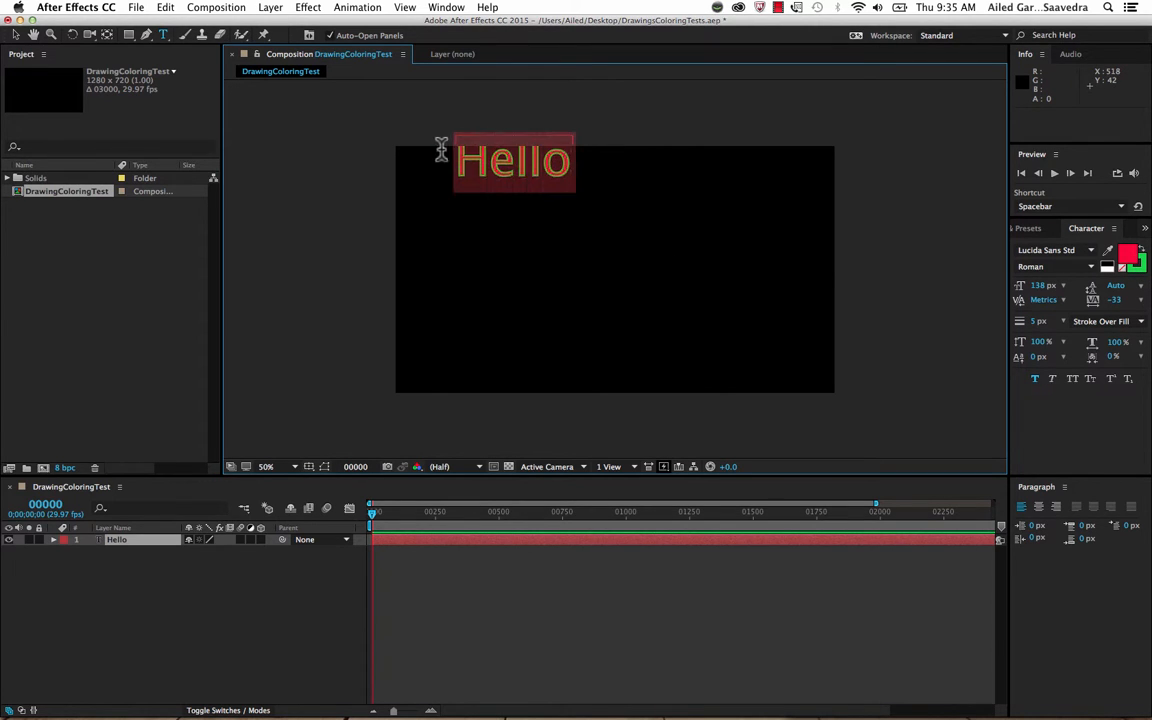
click(1126, 255)
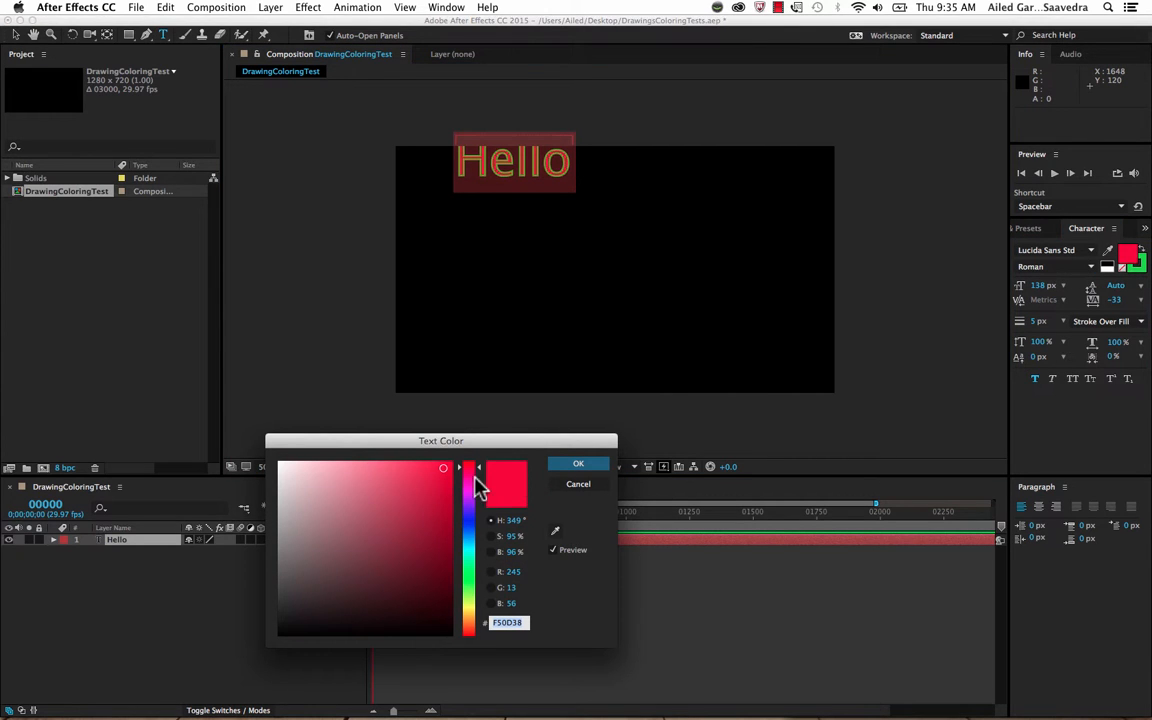
drag(470, 549, 428, 505)
click(565, 464)
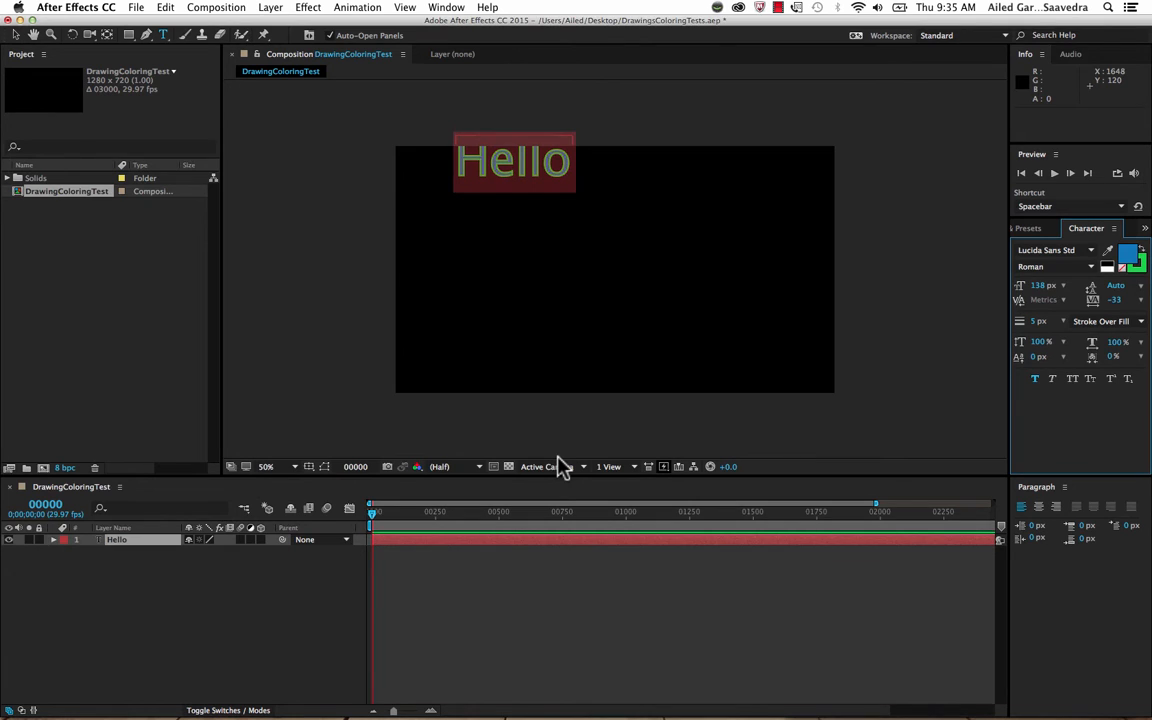
- Change the stroke colour of "Hello" to orange, F0840F
click(1140, 266)
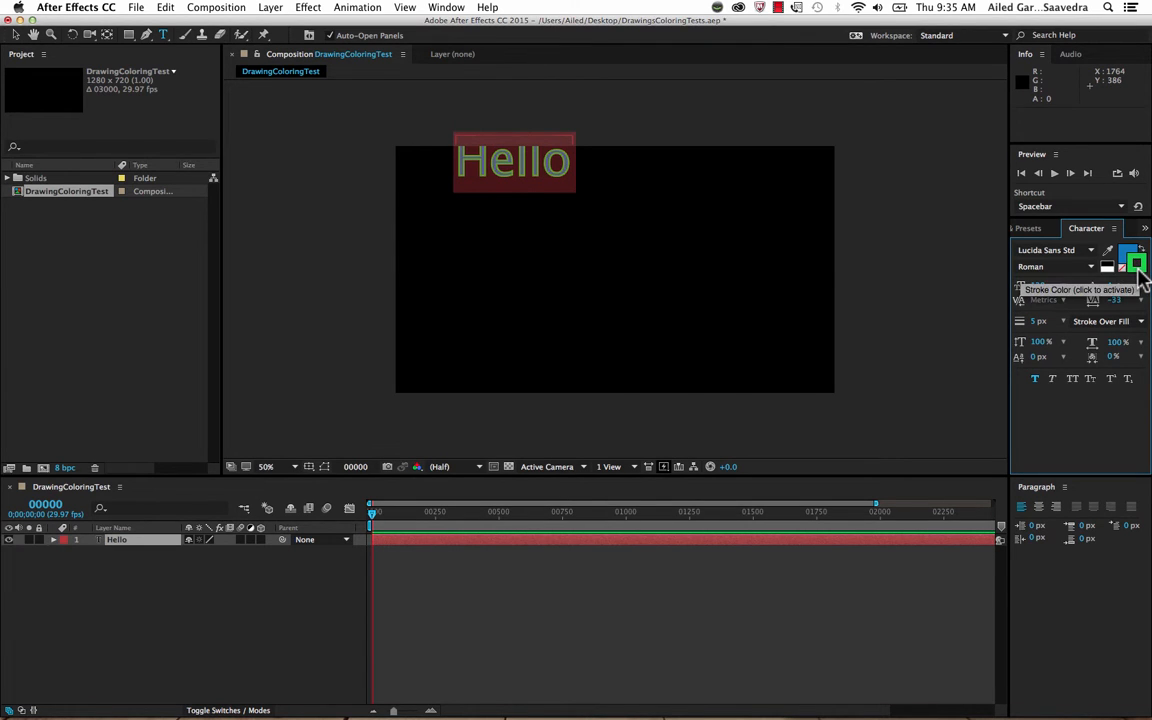
click(1137, 264)
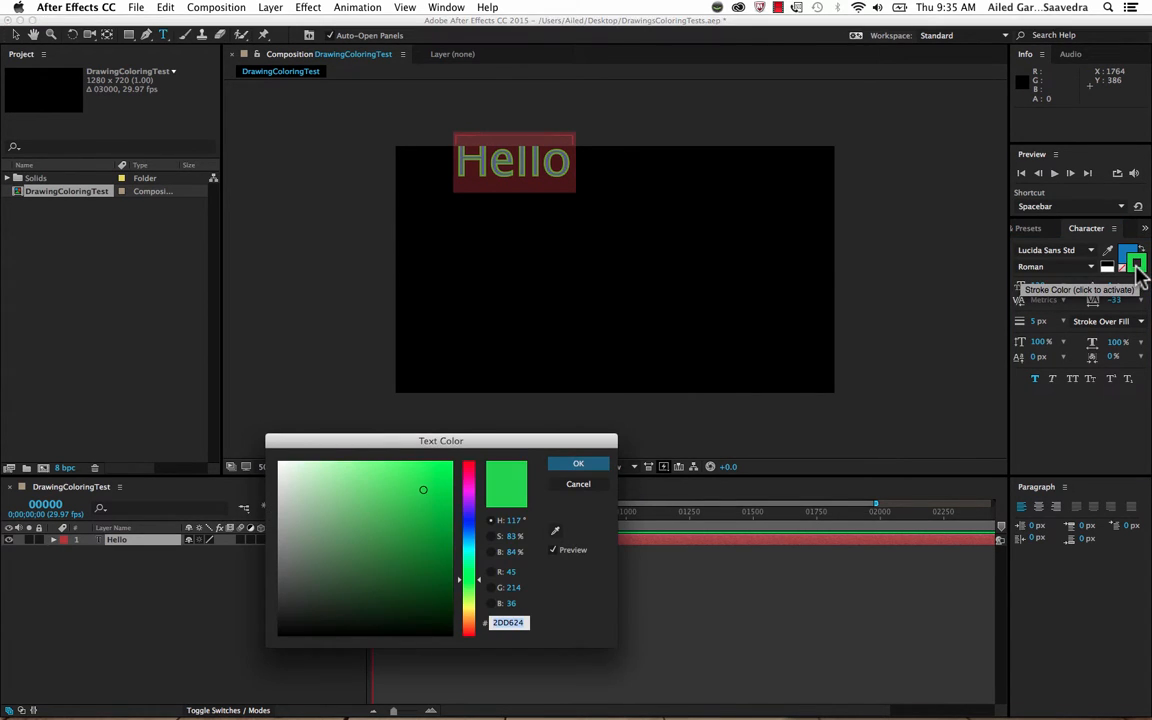
drag(466, 516, 470, 605)
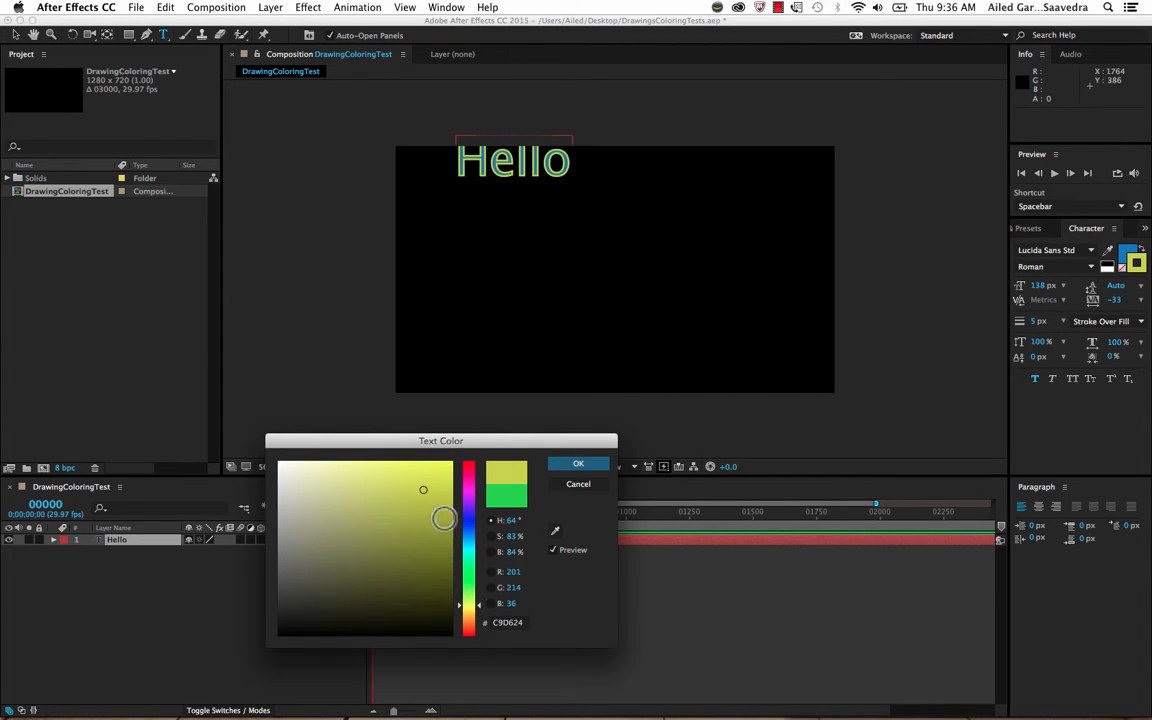
click(468, 622)
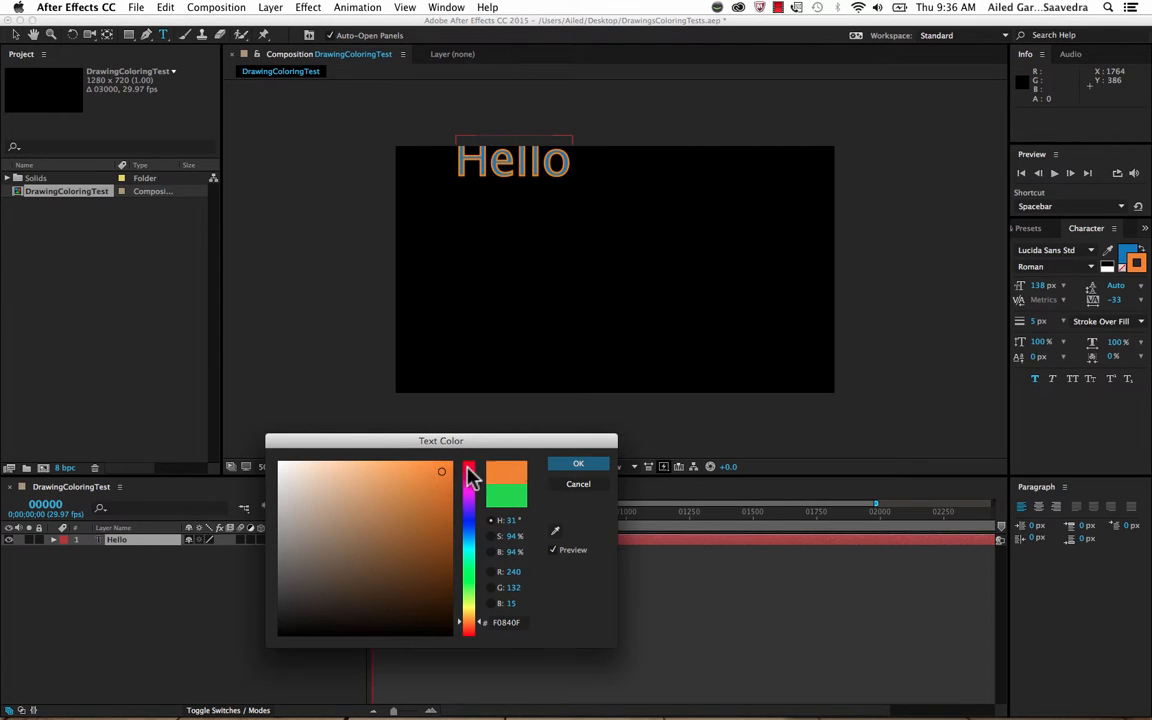
click(600, 466)
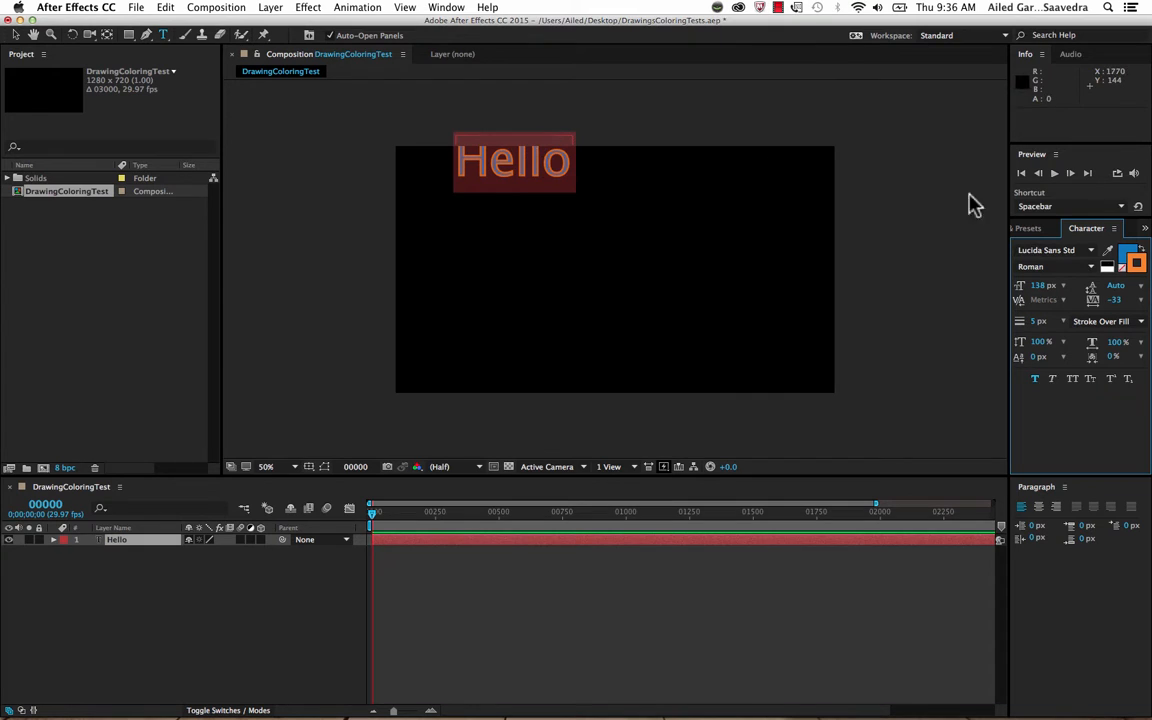
- Try the Monaco font on "Hello" and settle on Palatino
click(1091, 252)
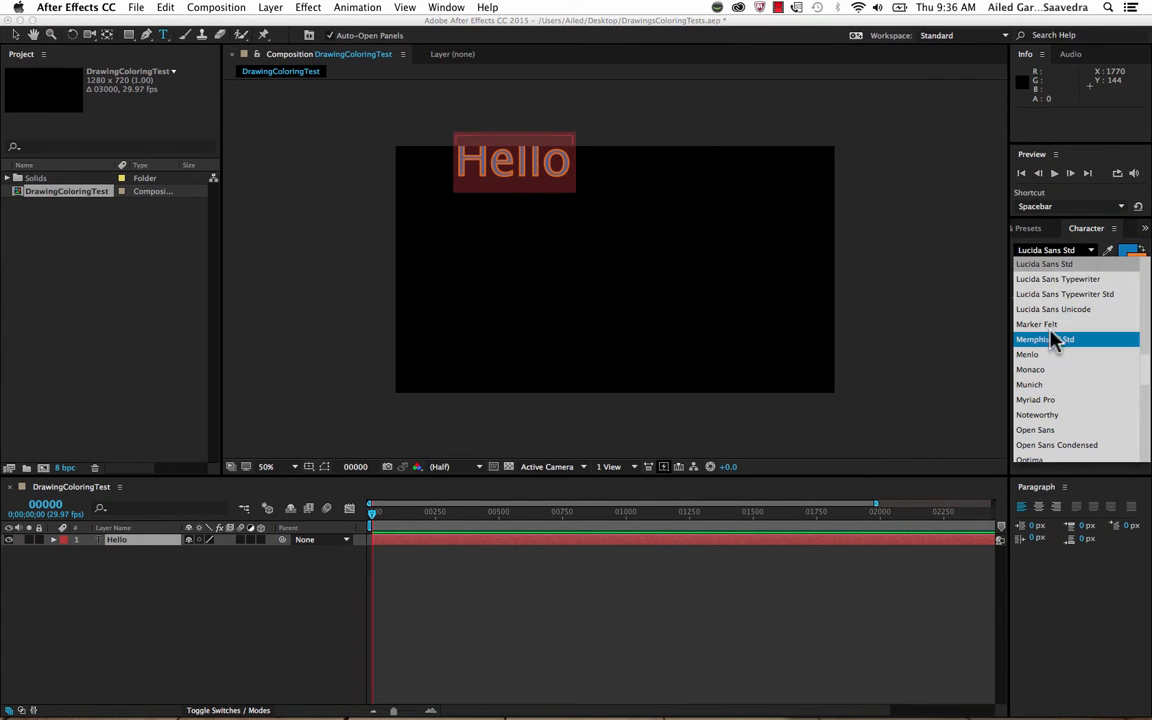
click(1050, 372)
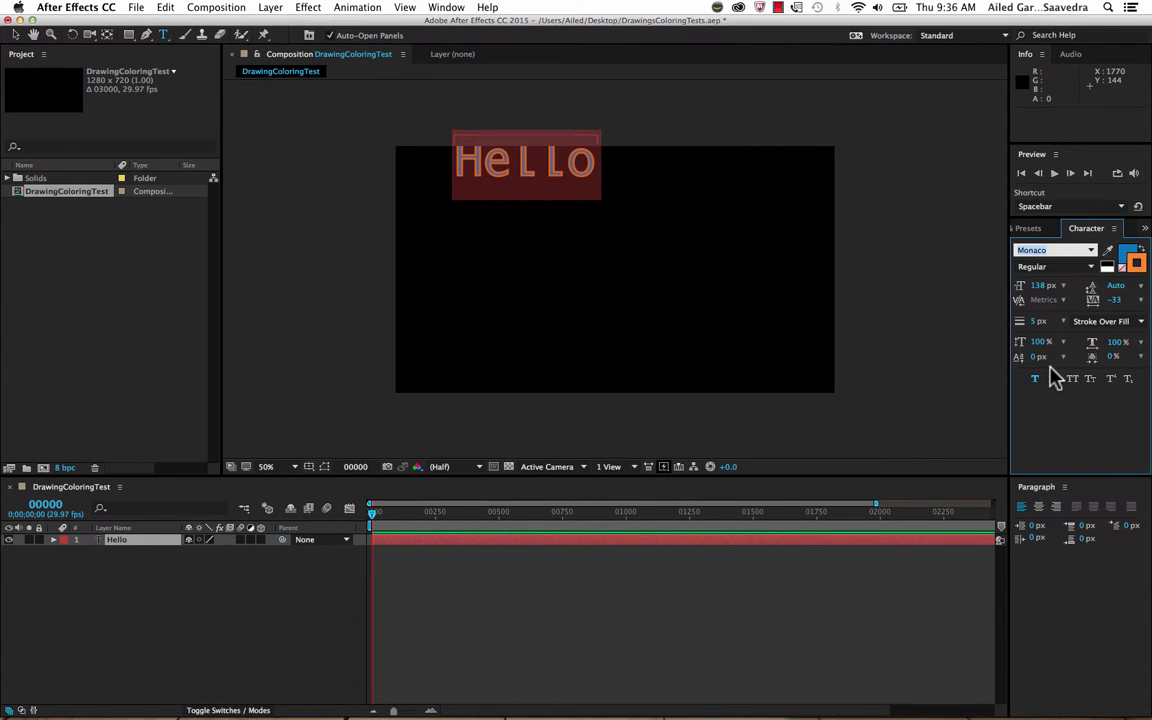
click(1091, 251)
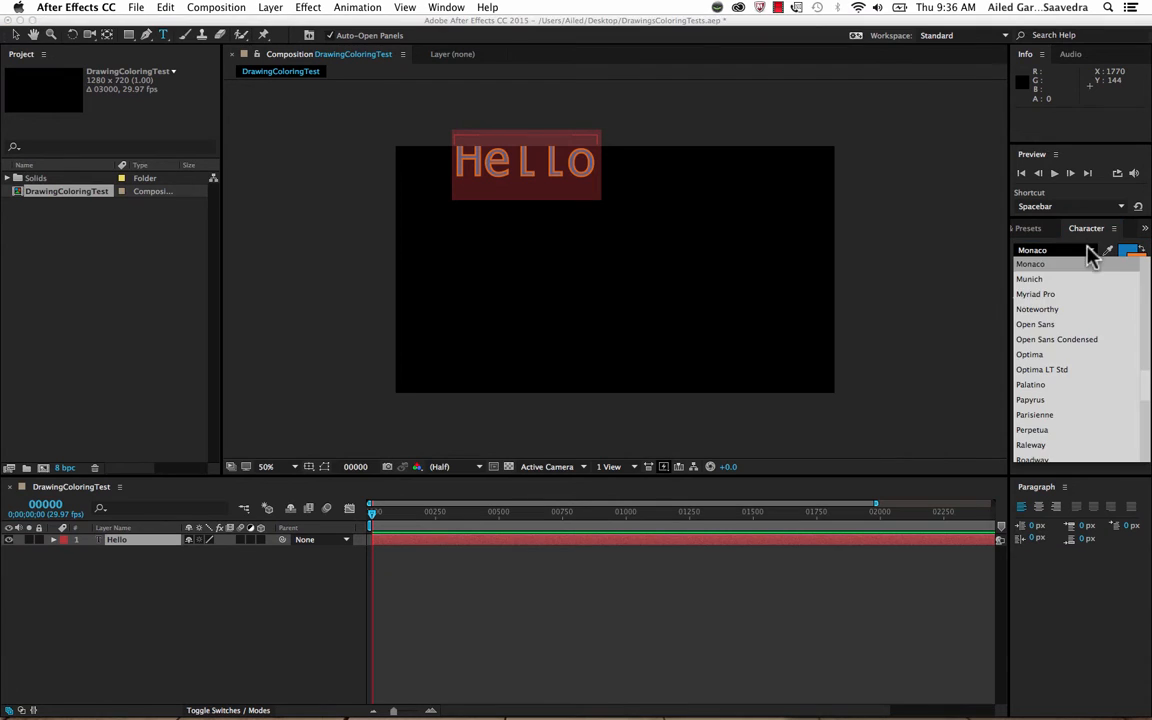
click(1045, 386)
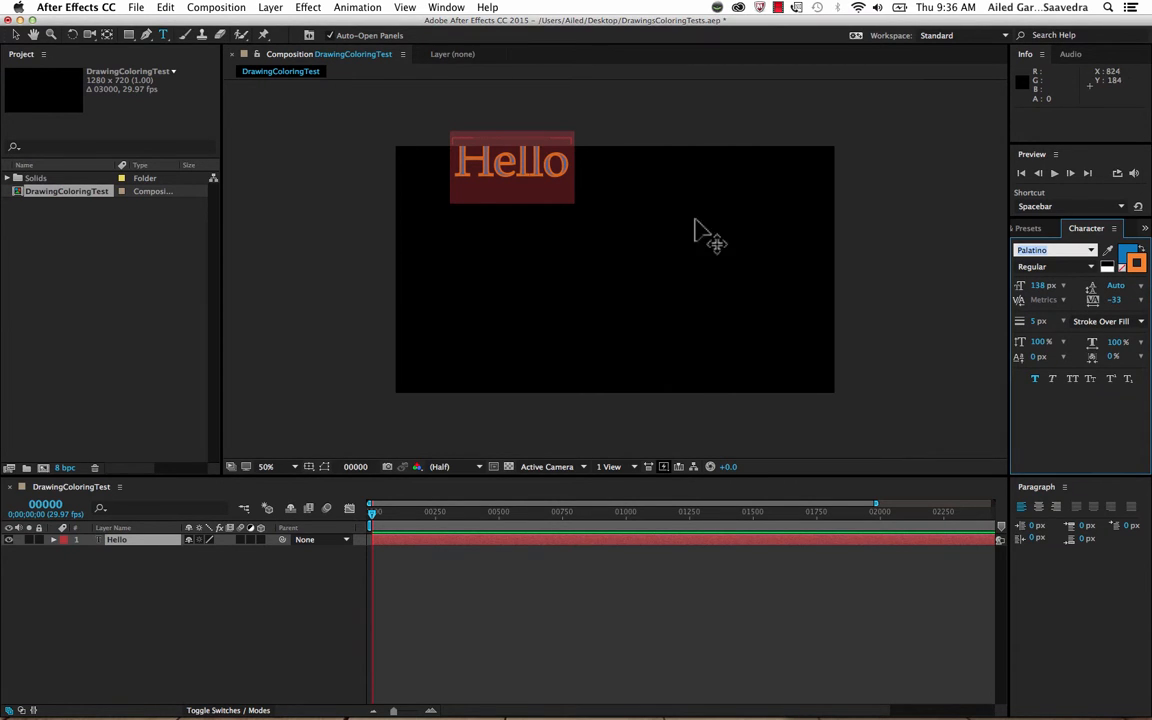
- Add a second line reading "there" below "Hello" in the same text layer
click(570, 167)
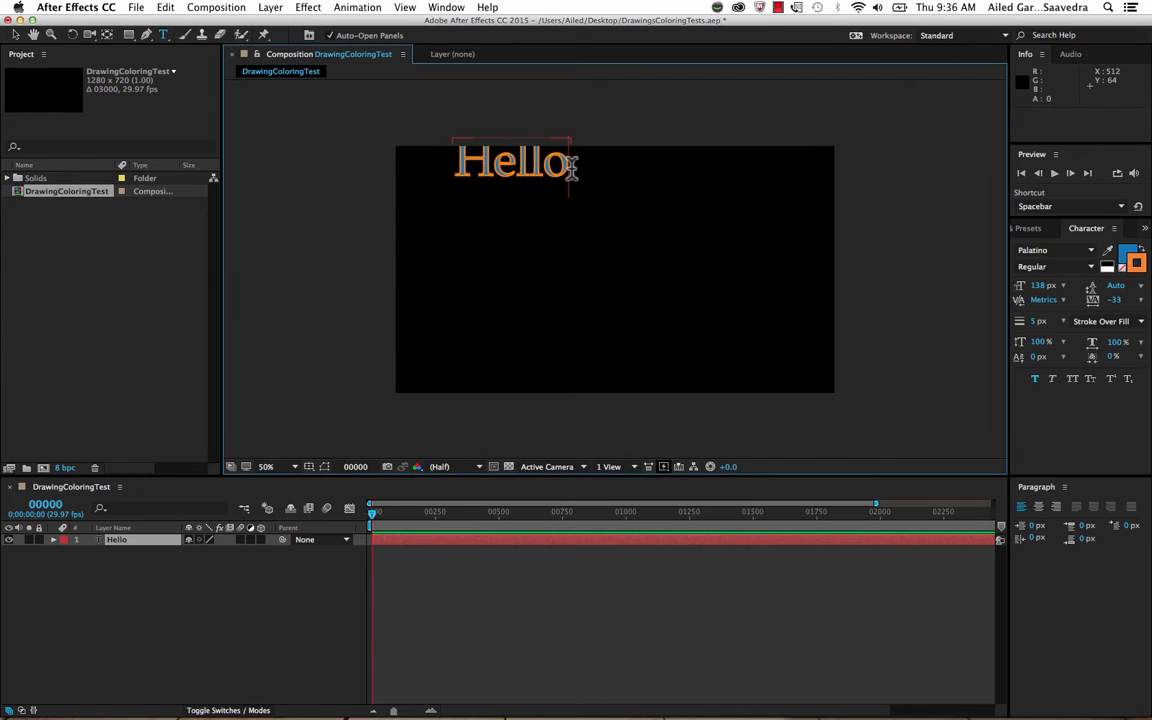
key(Return)
text(there)
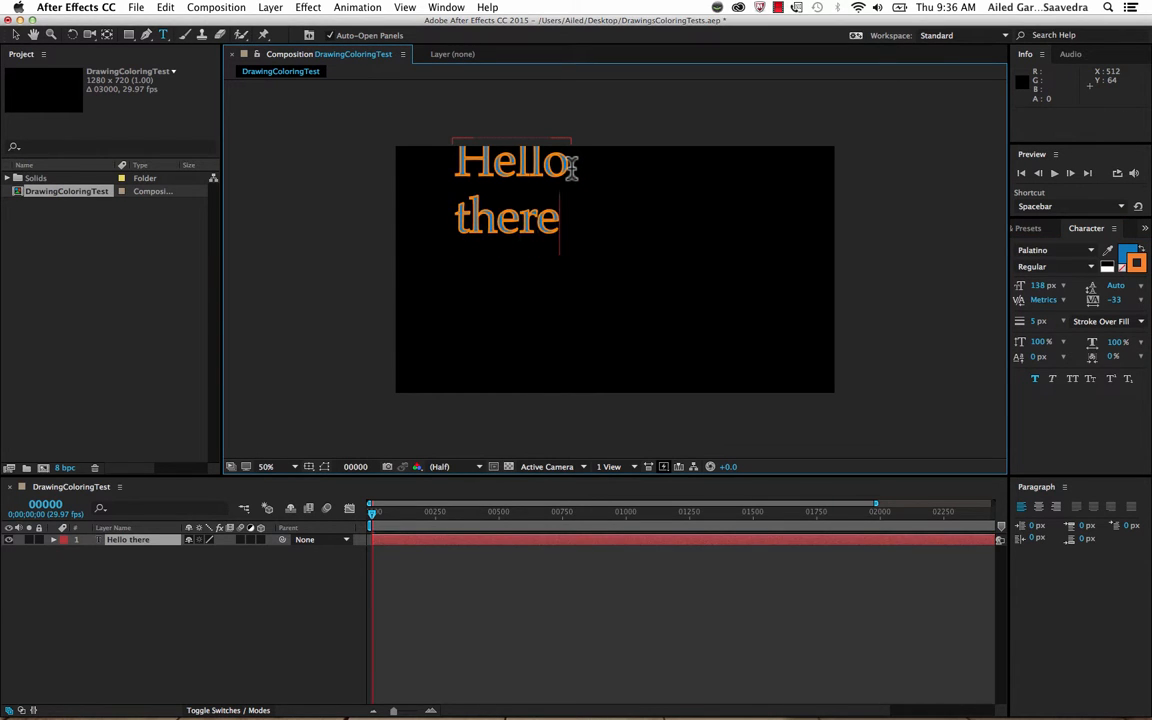
- Select both text lines and try leading values of 8, 12, 48 and 150 px
drag(560, 218, 437, 140)
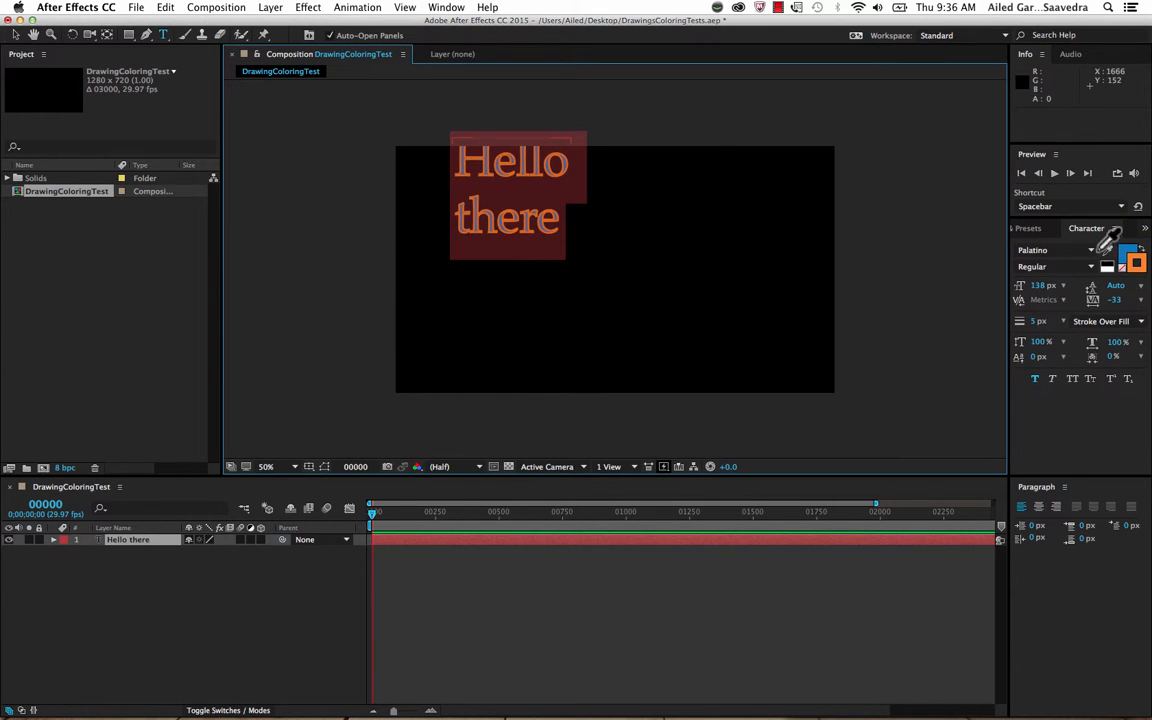
click(1141, 288)
click(1099, 331)
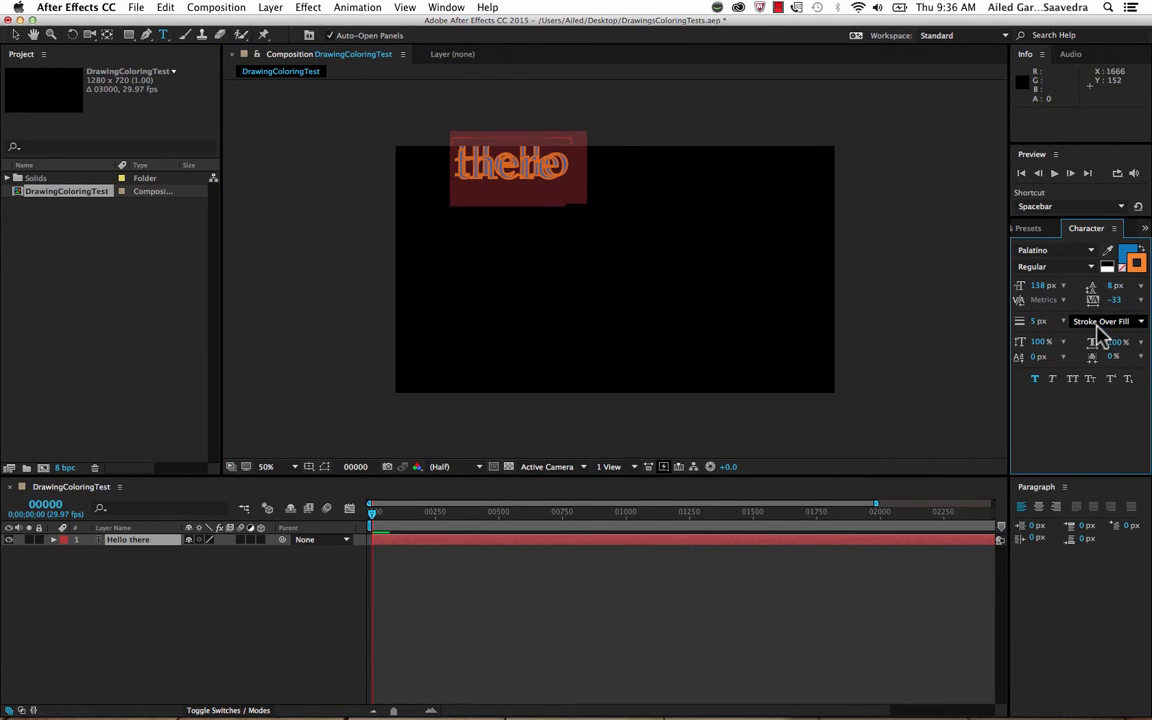
click(1141, 288)
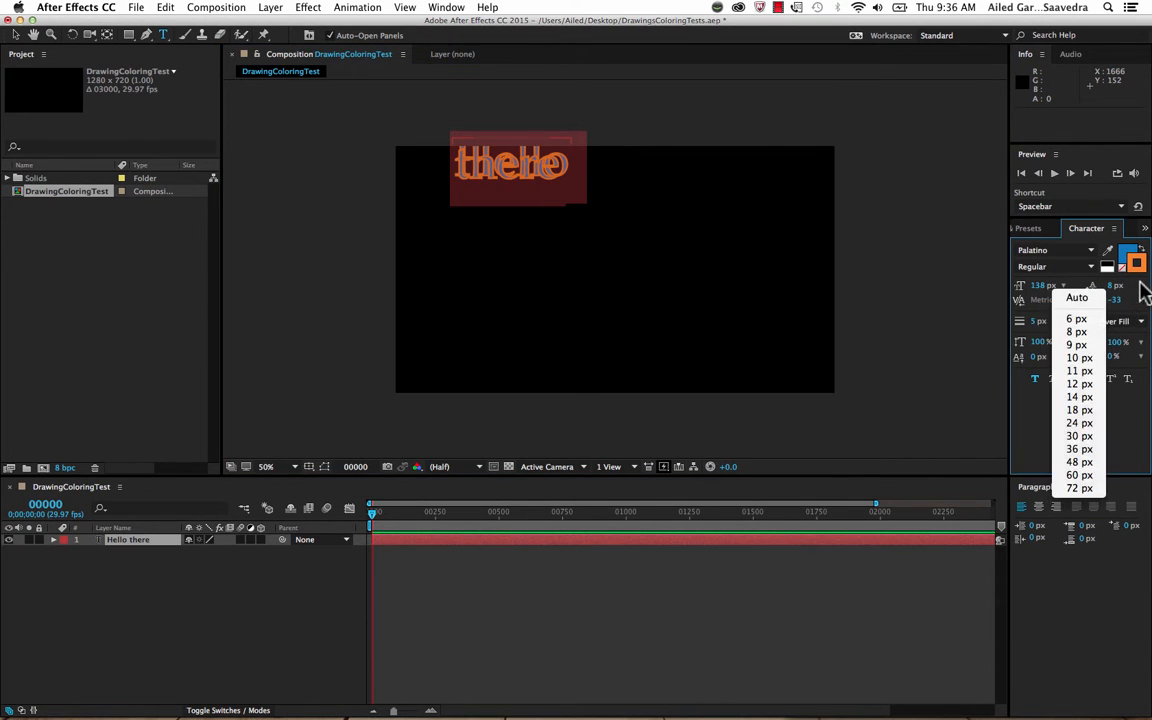
click(1095, 384)
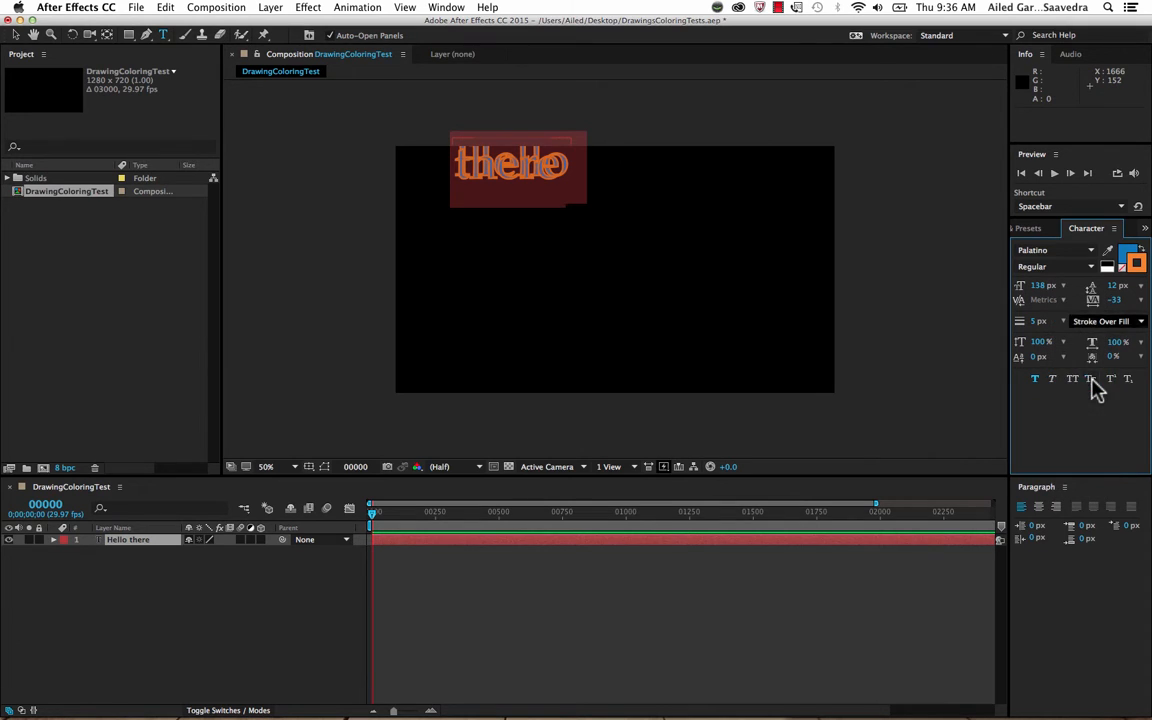
click(1141, 288)
click(1080, 470)
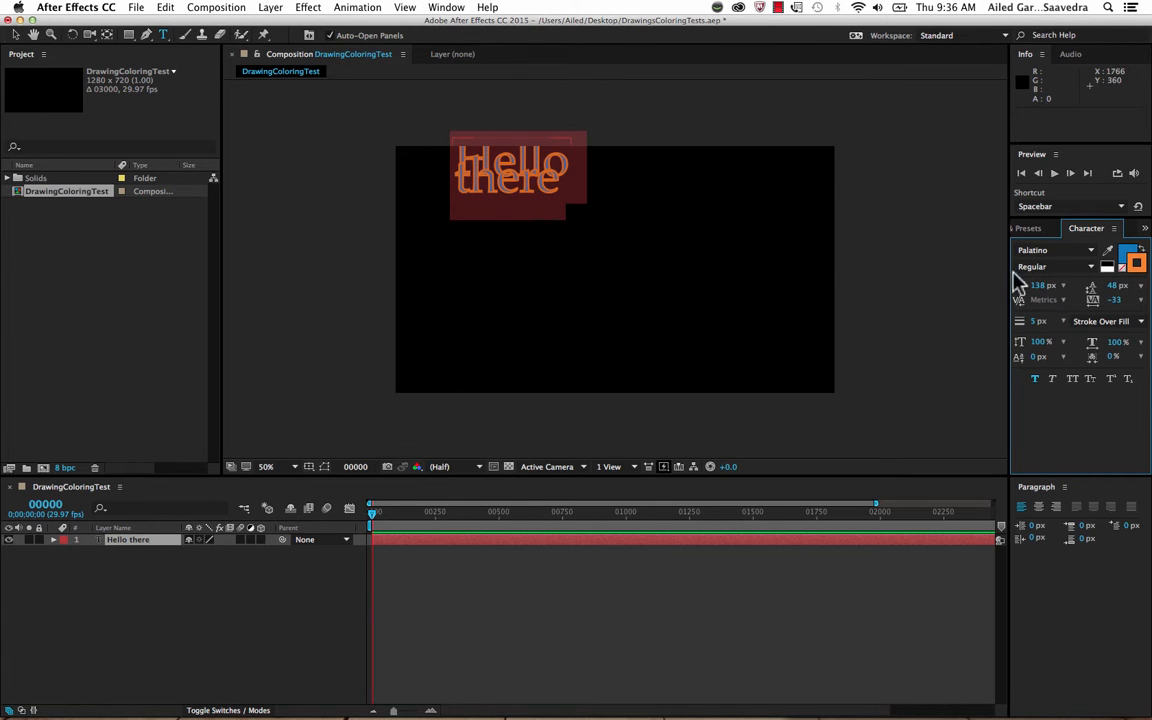
click(1115, 286)
text(150)
key(Return)
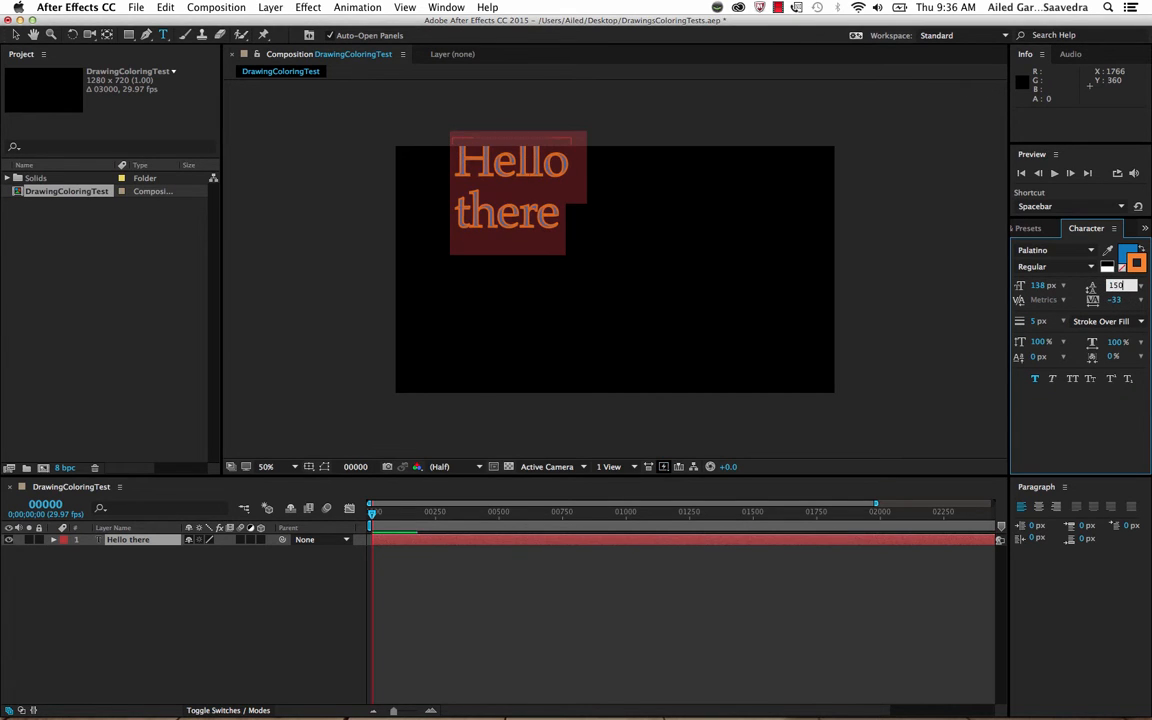
- Set the leading of the selected text to 130 px and its tracking to 40
click(1115, 287)
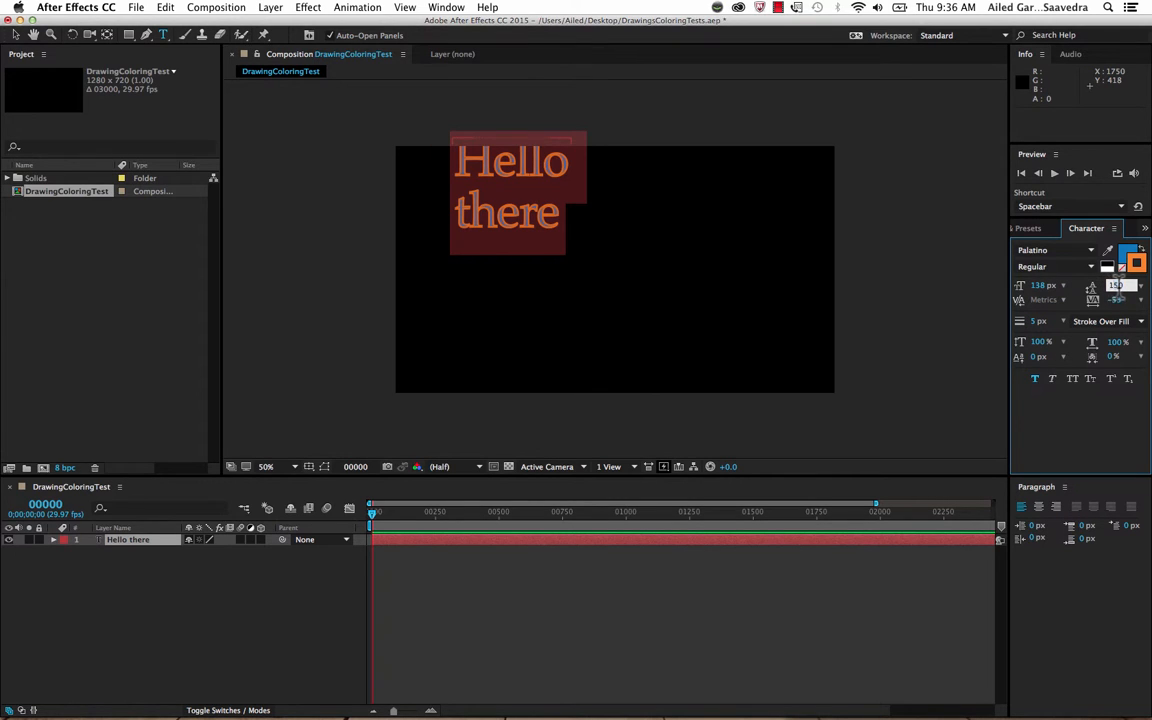
text(130)
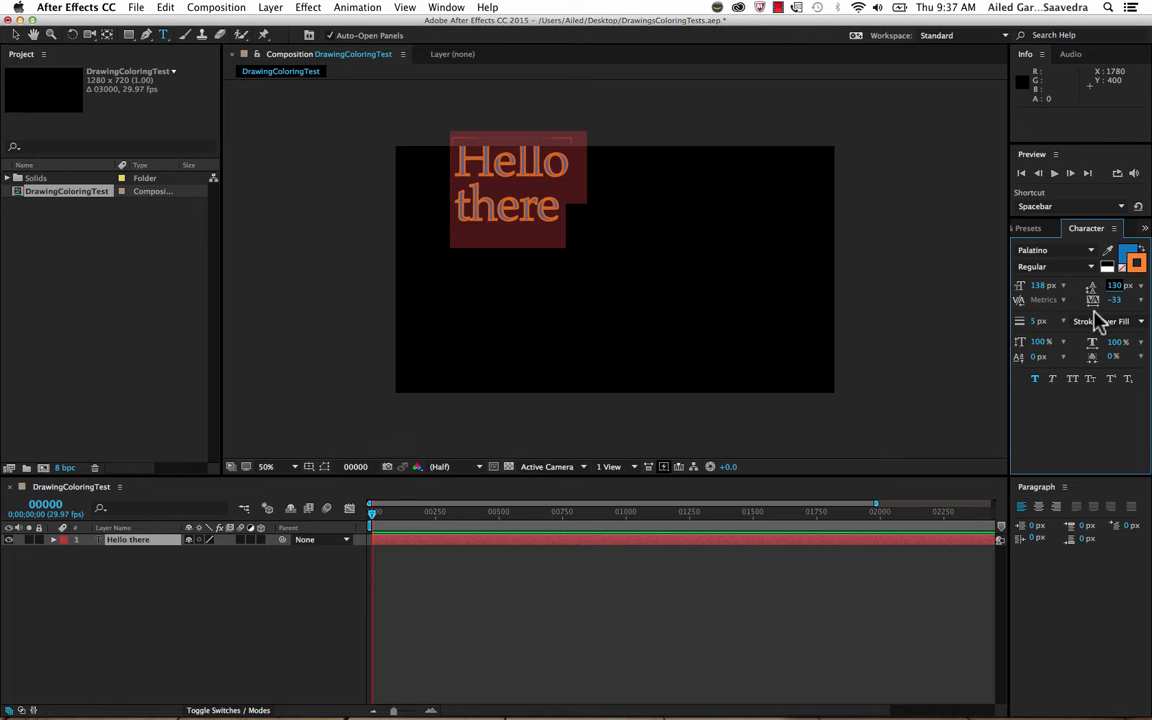
drag(1114, 300, 1150, 284)
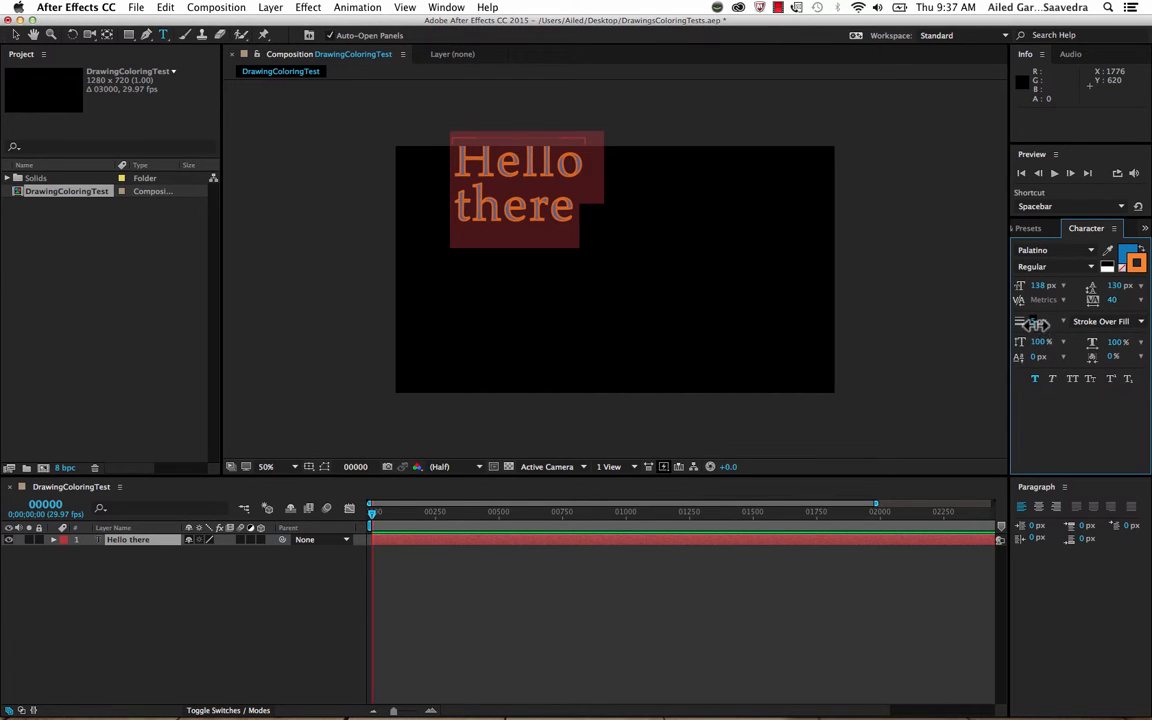
- Try the text with a stroke width of 0 px, and return the width to 5 px
drag(1038, 322, 999, 324)
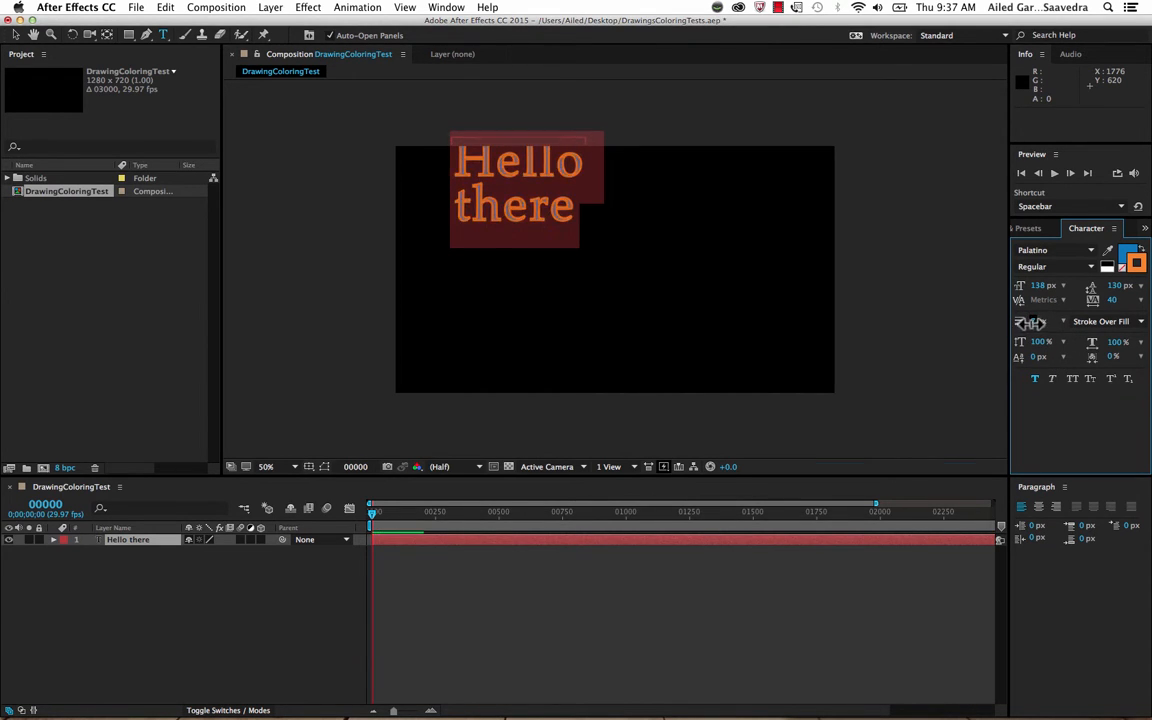
click(503, 205)
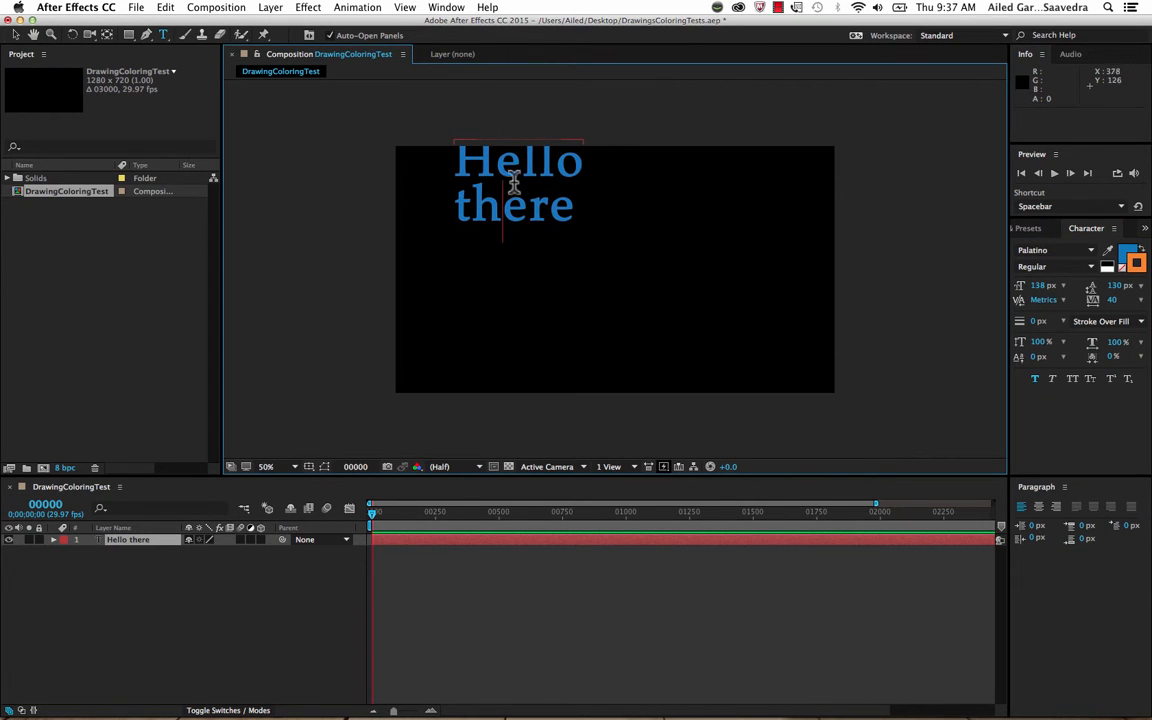
drag(567, 207, 452, 156)
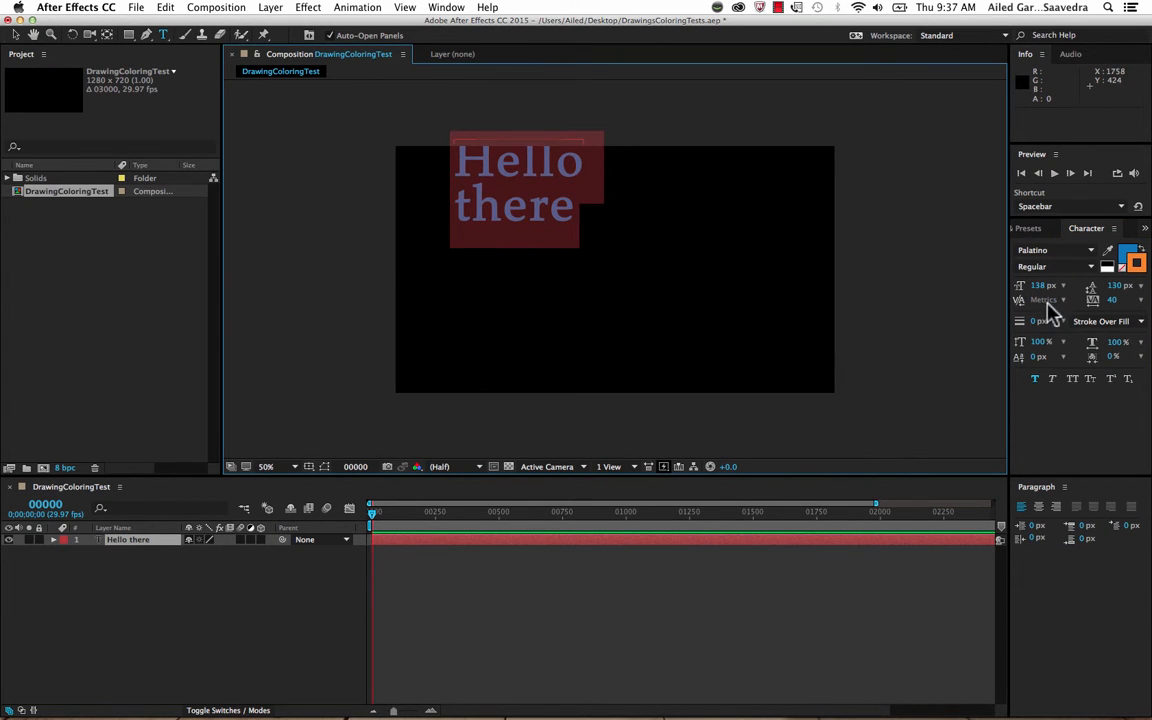
drag(1036, 321, 1040, 319)
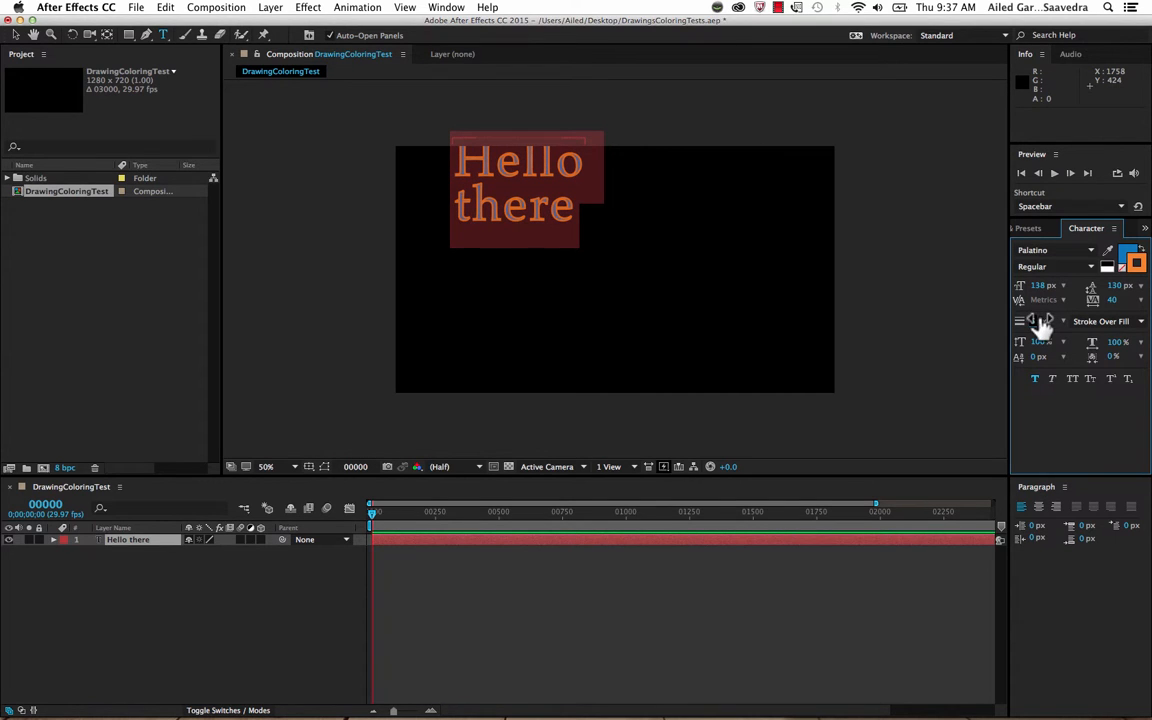
click(1043, 323)
- Try All Caps on both text lines and replace it with Small Caps
click(1073, 380)
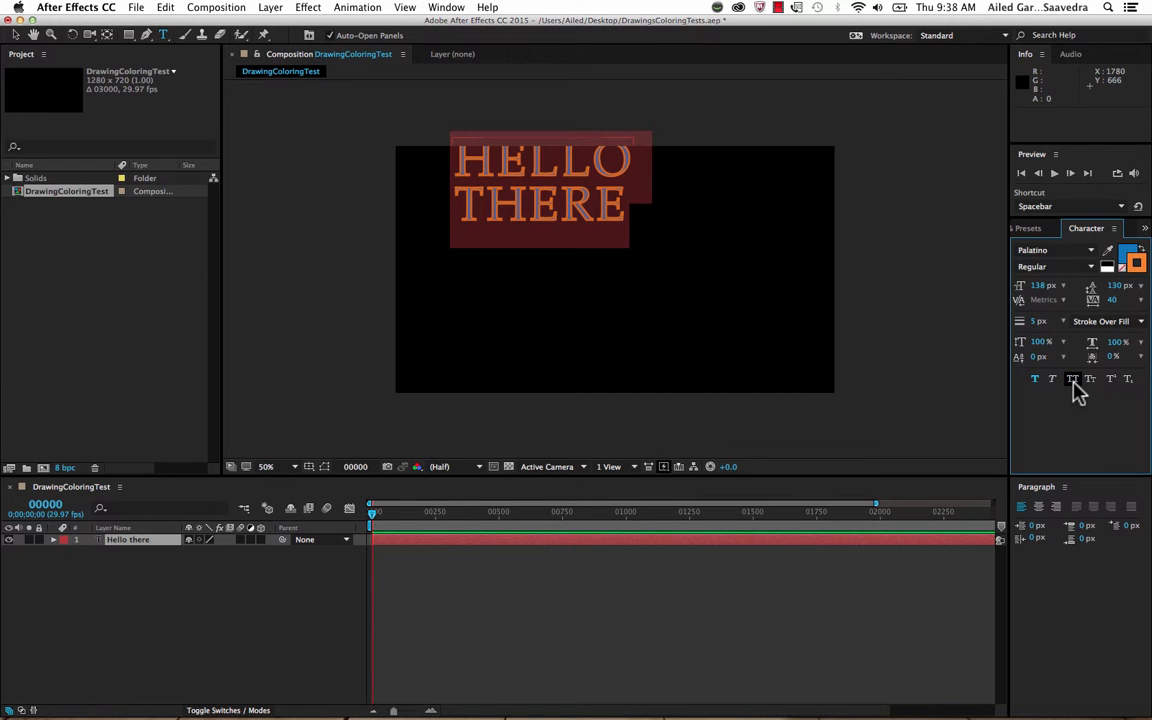
click(1073, 380)
click(1091, 380)
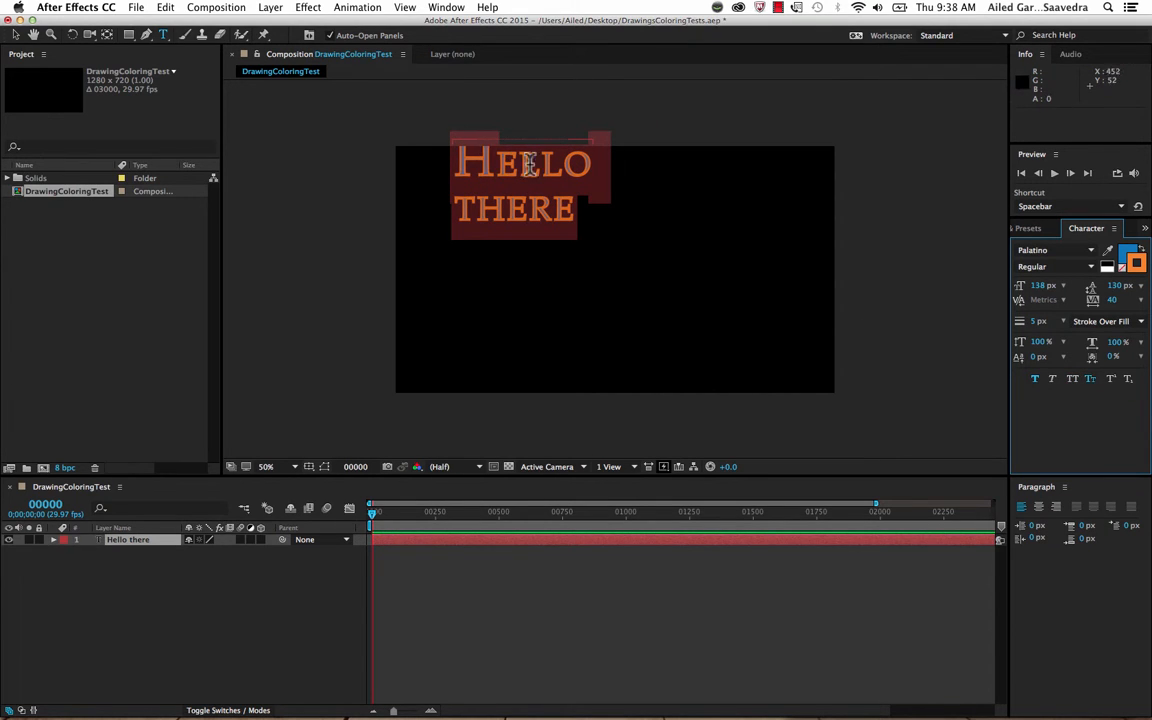
- Capitalize the first letter of the second line so it reads "There", and select all the text in the layer
click(456, 205)
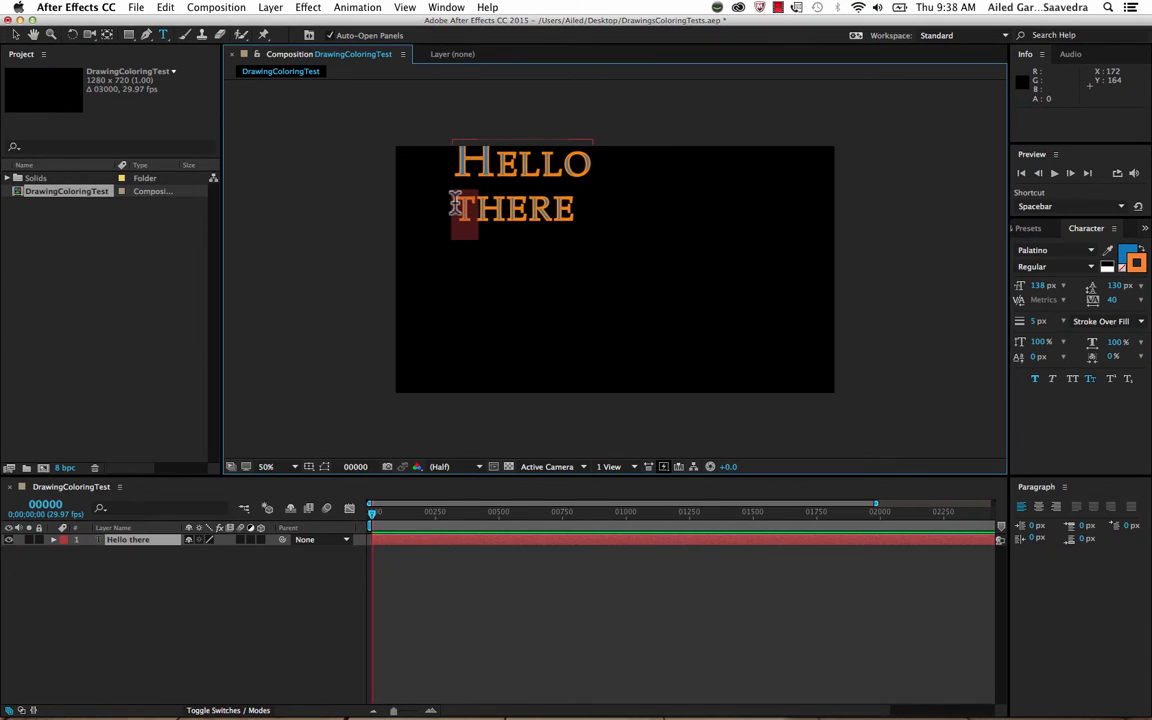
text(T)
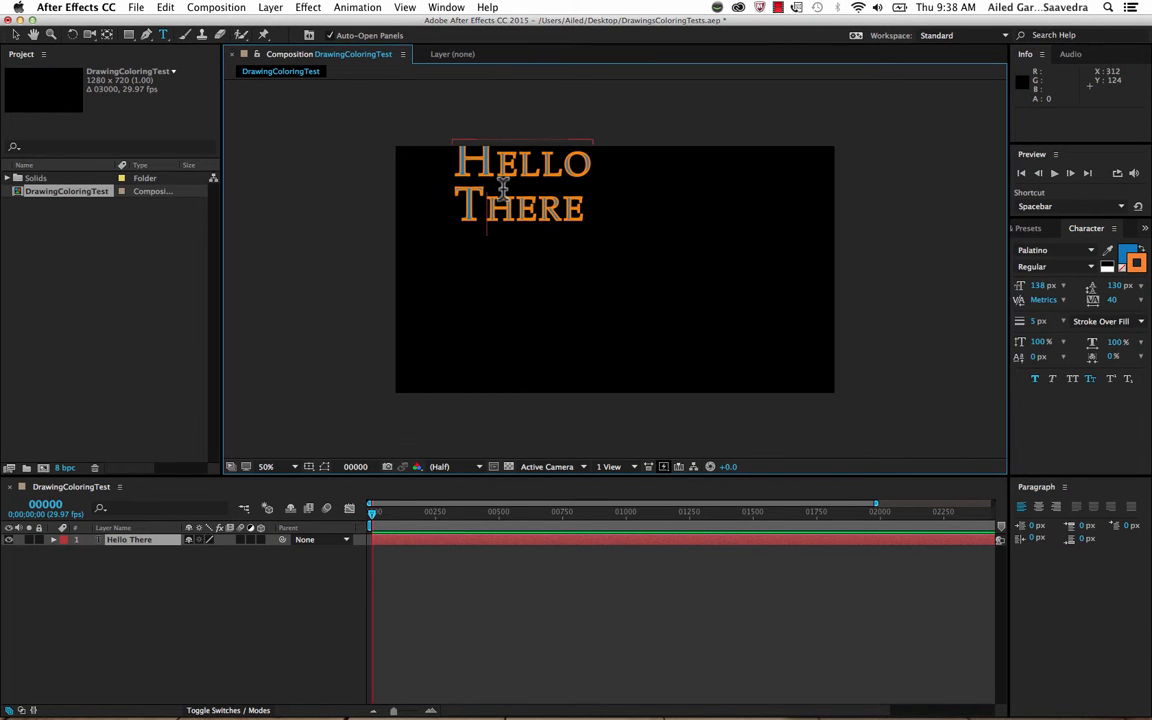
double_click(503, 196)
click(507, 190)
key(super+a)
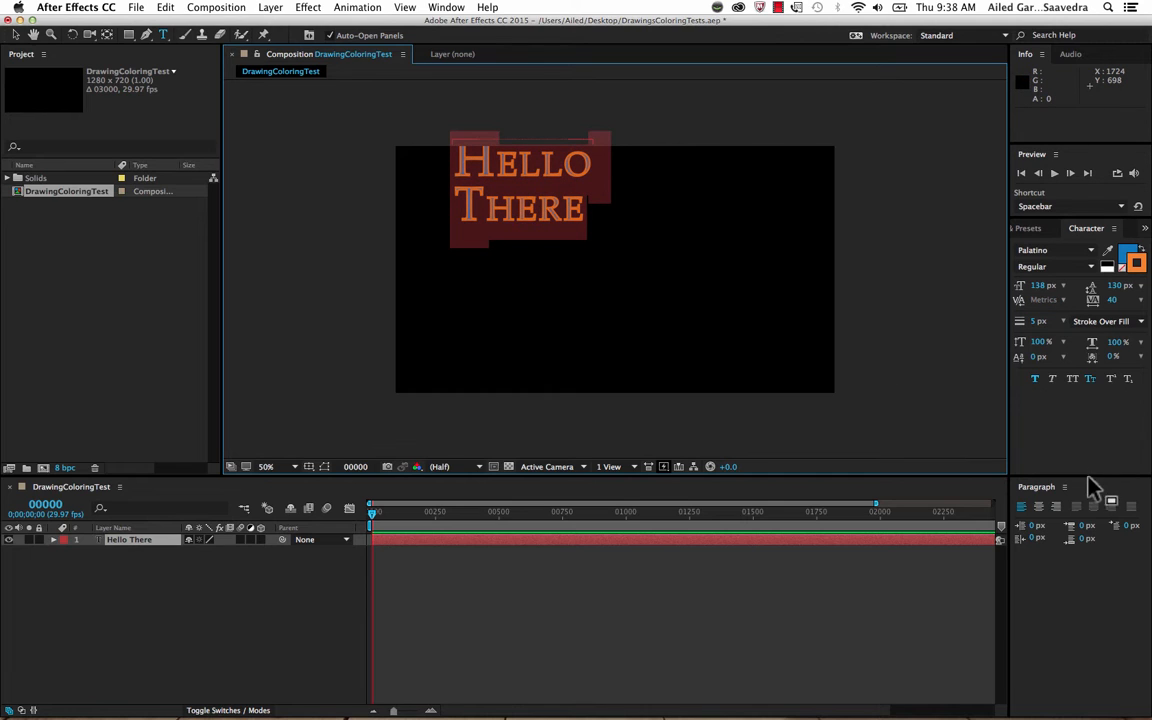
- Toggle Small Caps off and back on, and try right and centre paragraph alignment on the text before returning it to left alignment
click(1091, 379)
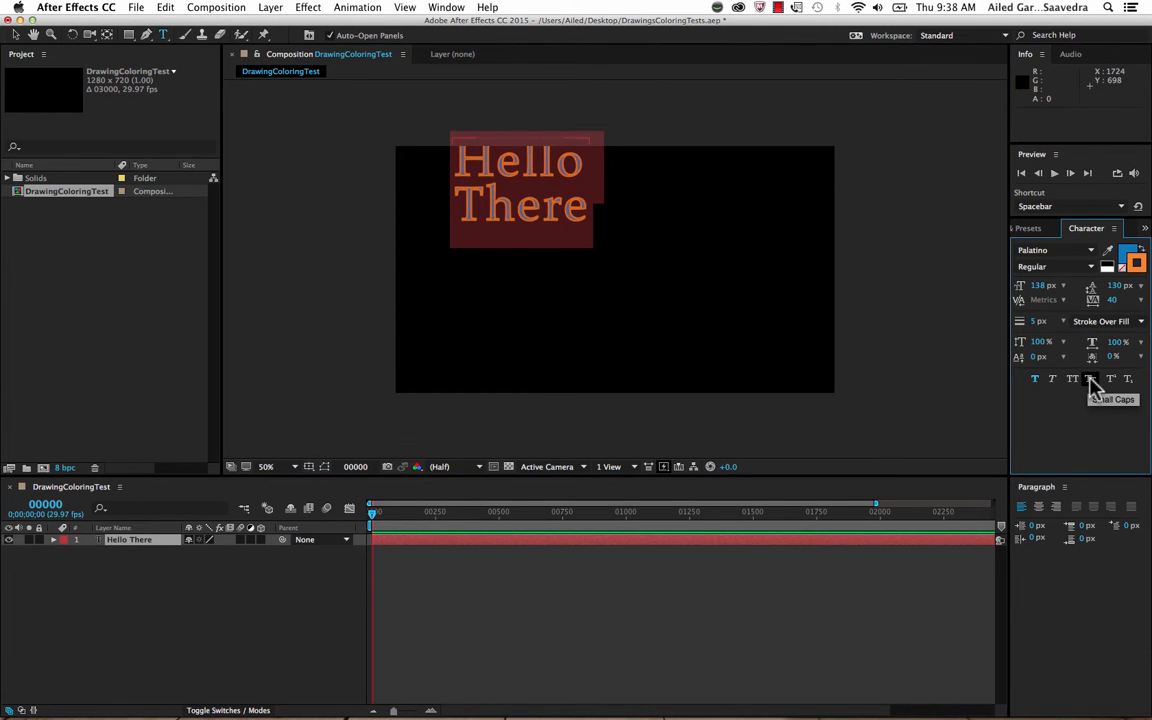
click(1091, 380)
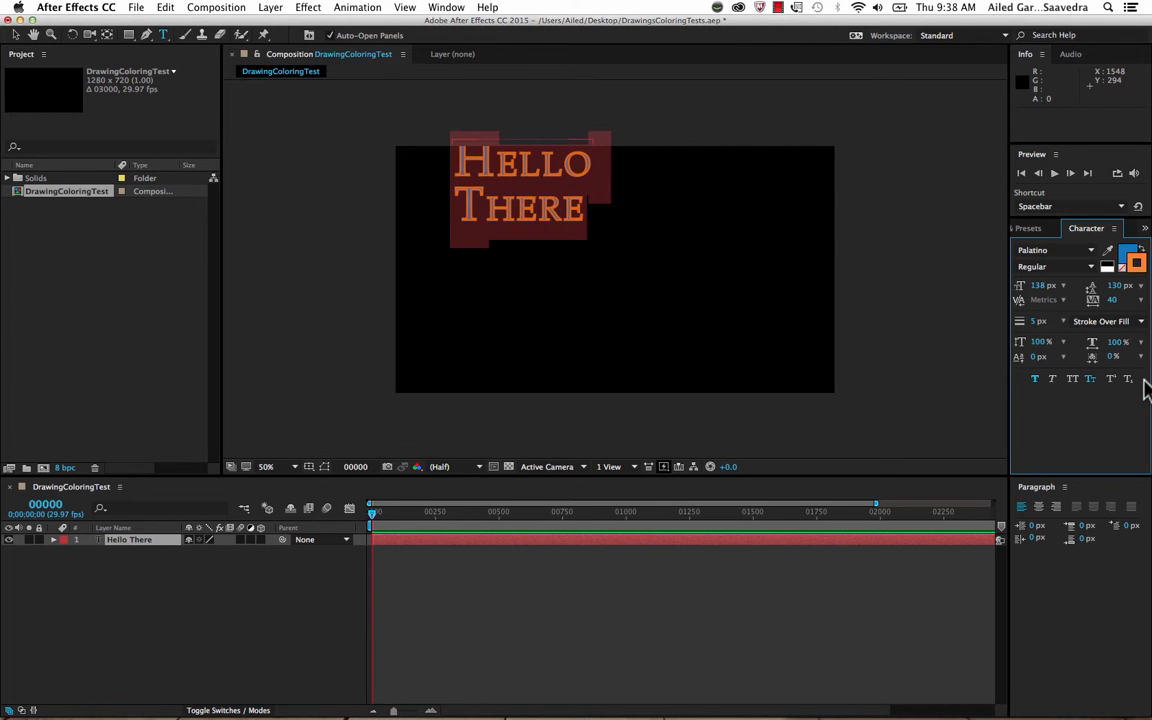
click(1057, 507)
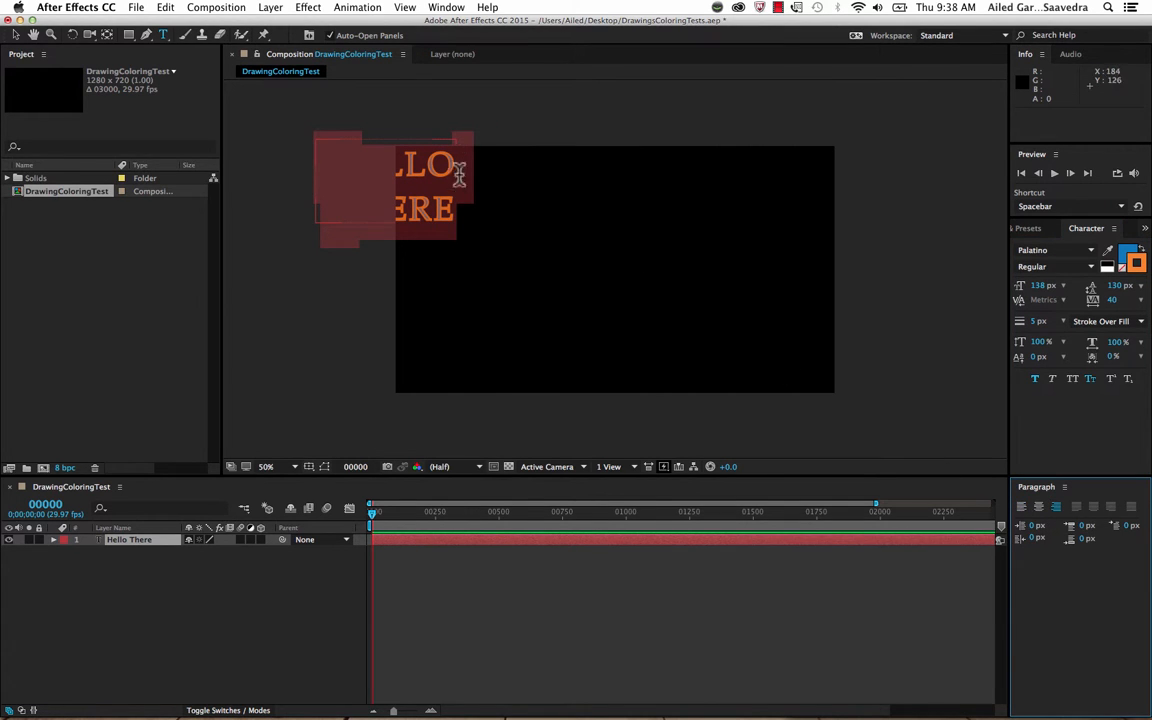
click(1037, 507)
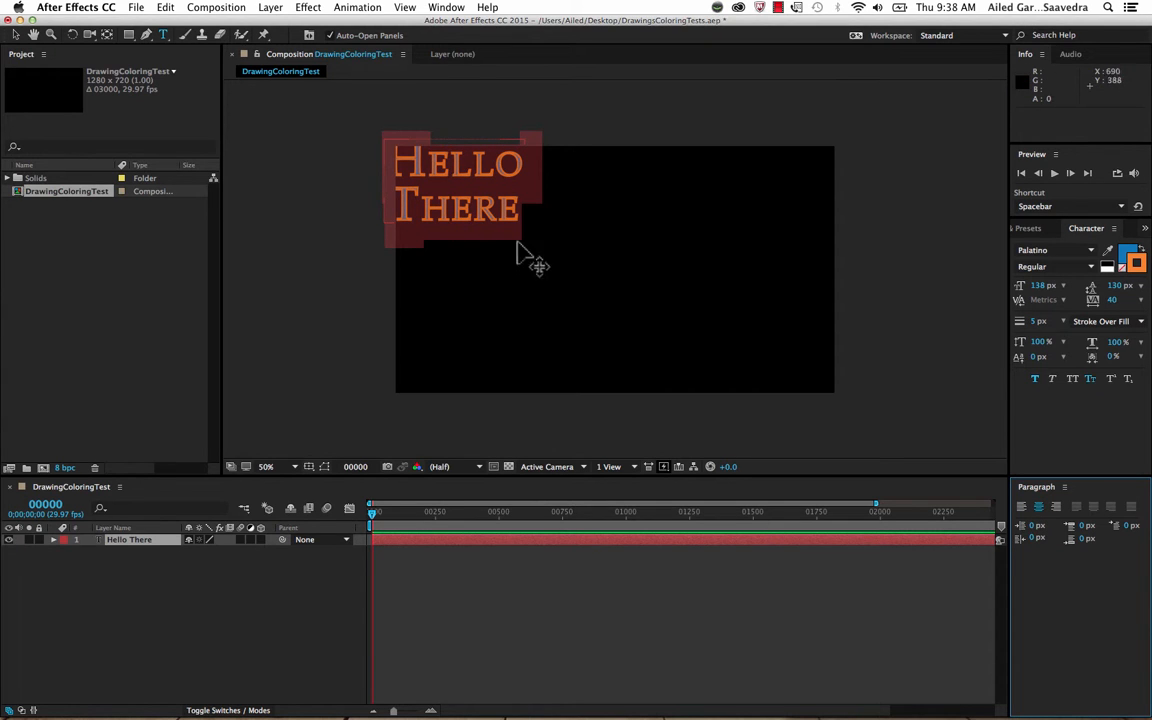
click(1021, 507)
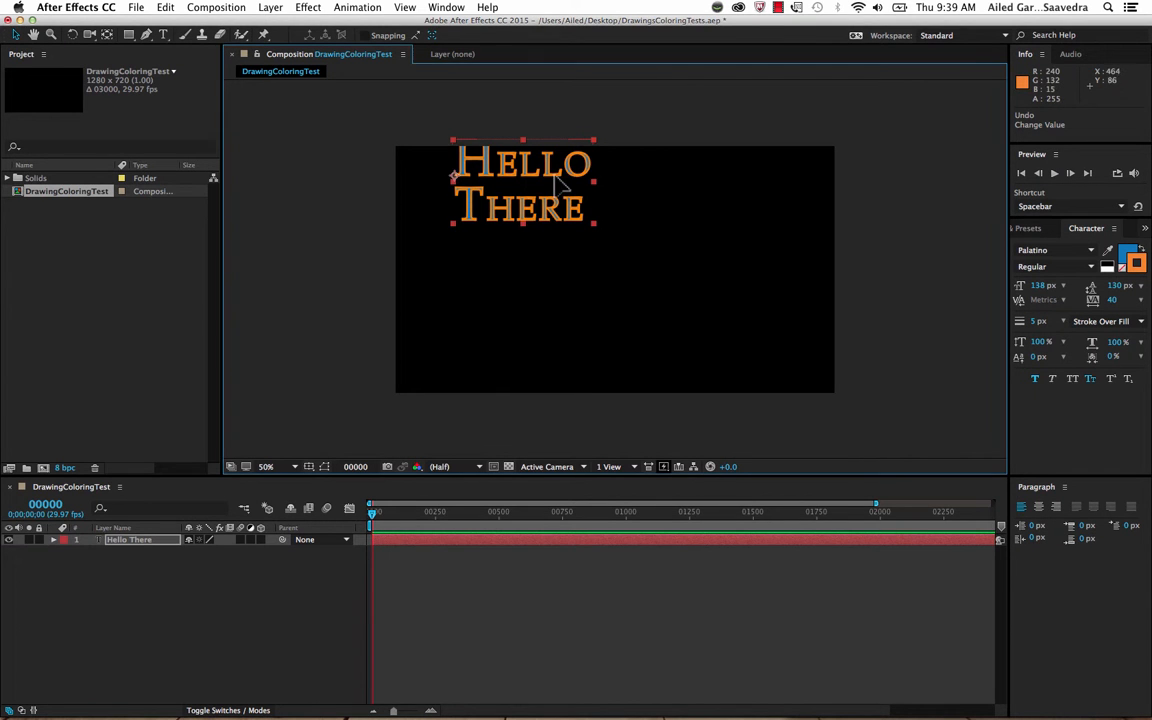
- Move the text layer down to about position 190, 320 in the composition, and look through its Text properties in the timeline
drag(559, 178, 561, 256)
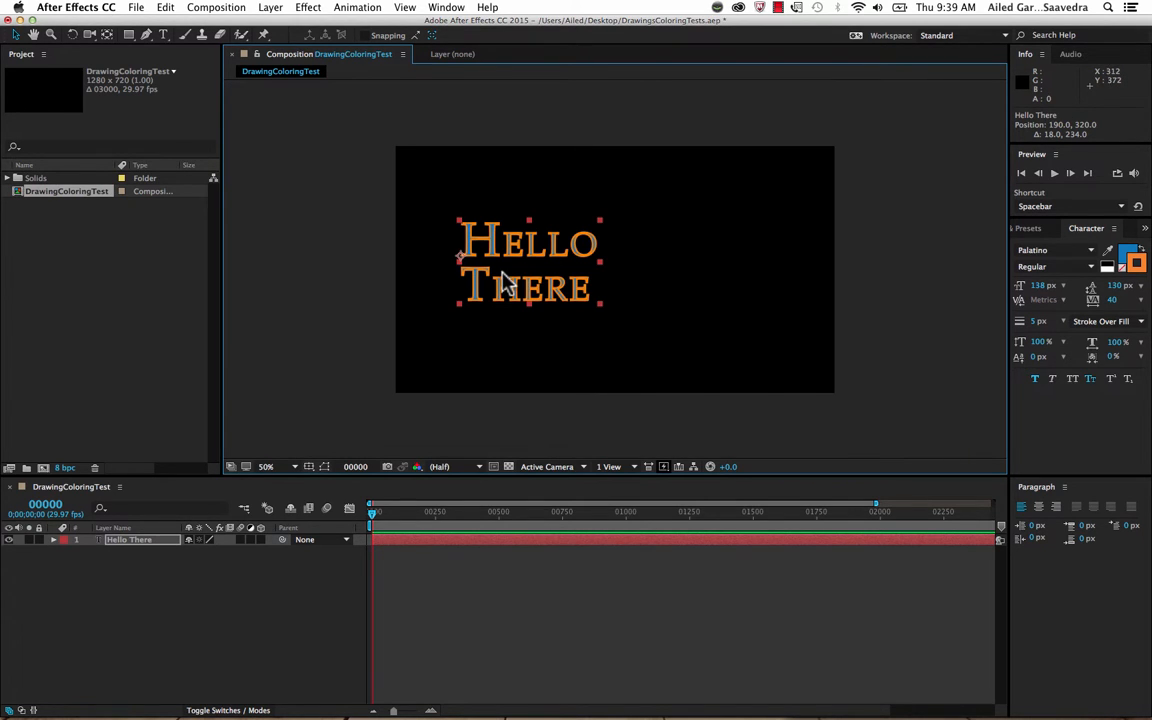
click(56, 541)
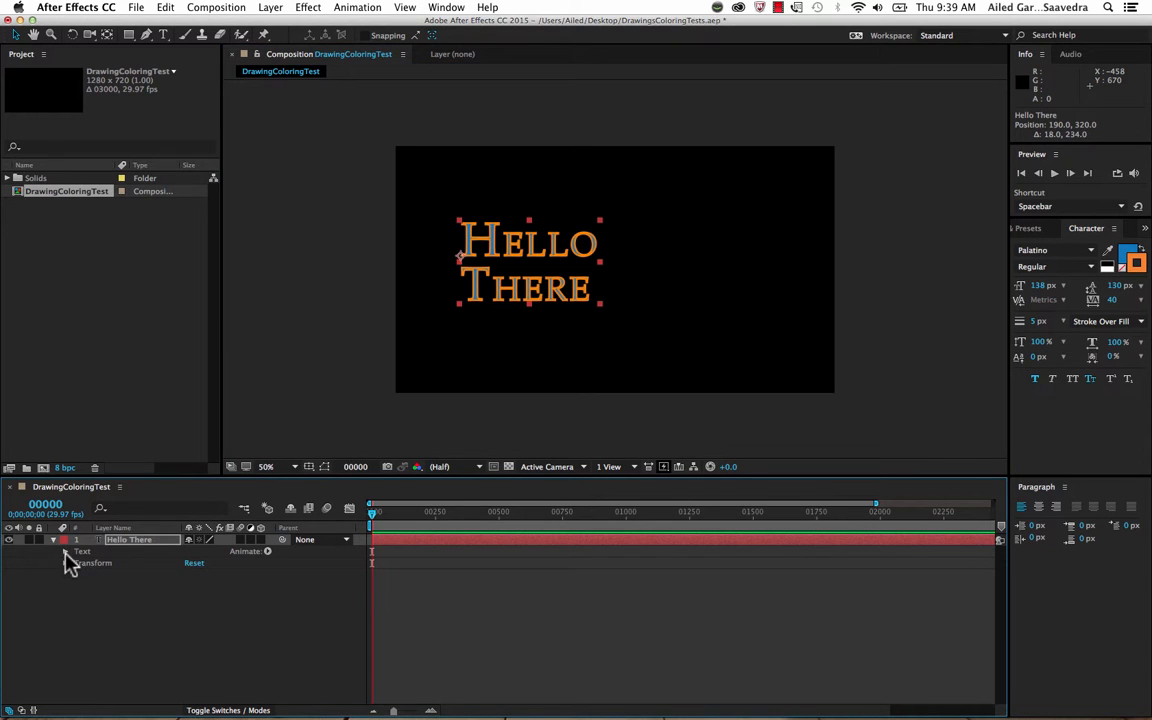
click(65, 552)
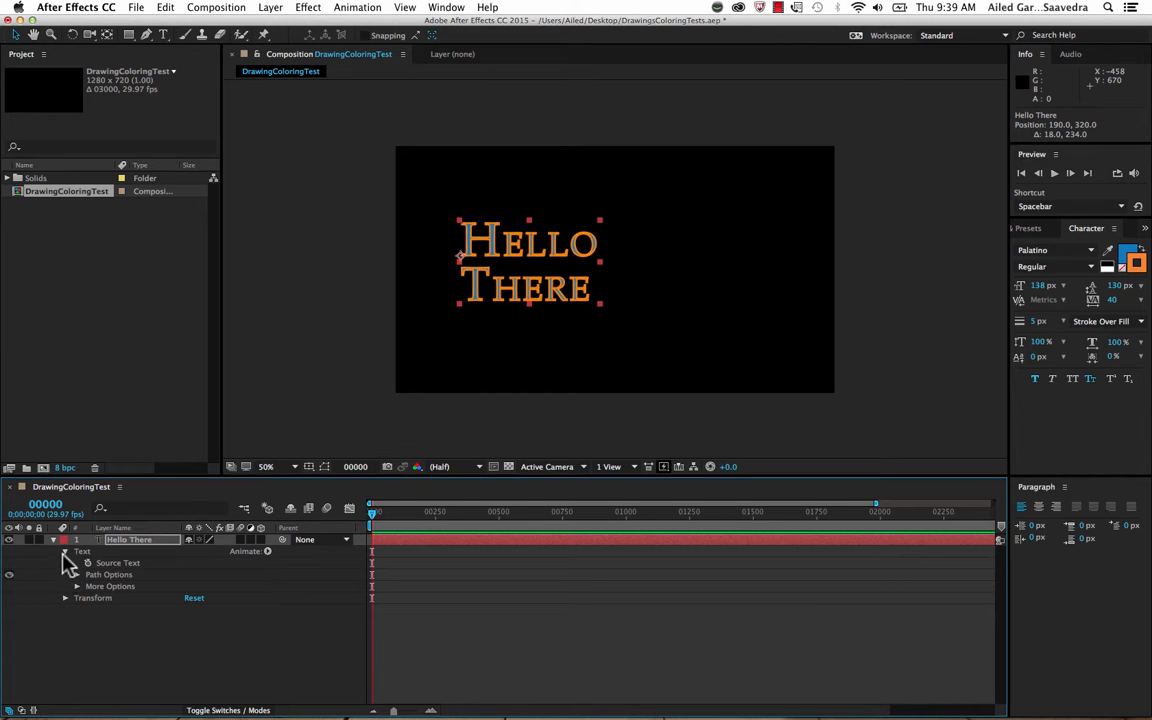
click(64, 552)
click(55, 543)
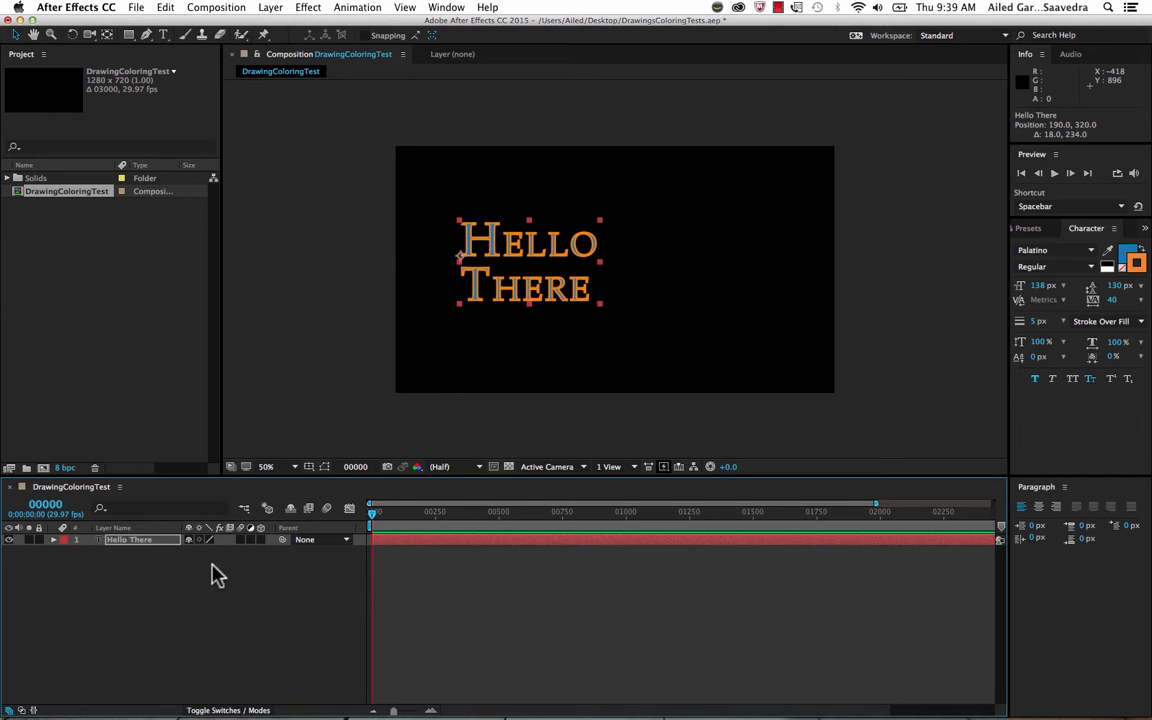
- With the text layer deselected, draw a rectangle about 480 by 342 px beside the text on a new shape layer
click(222, 601)
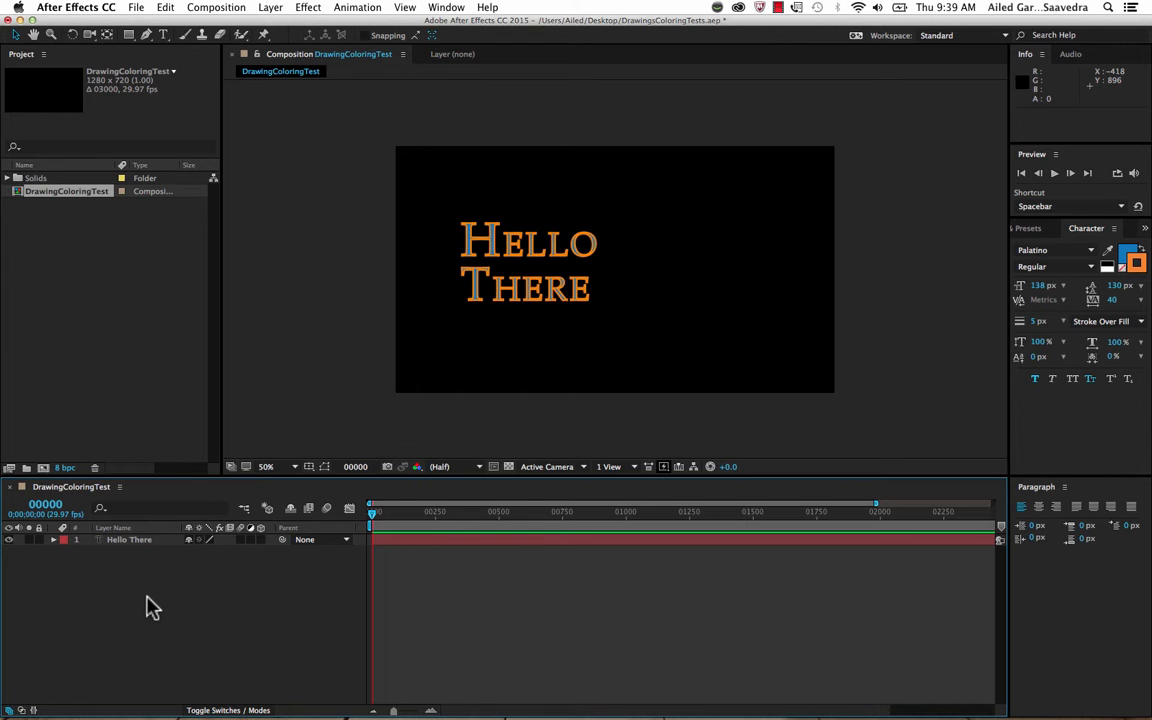
click(130, 540)
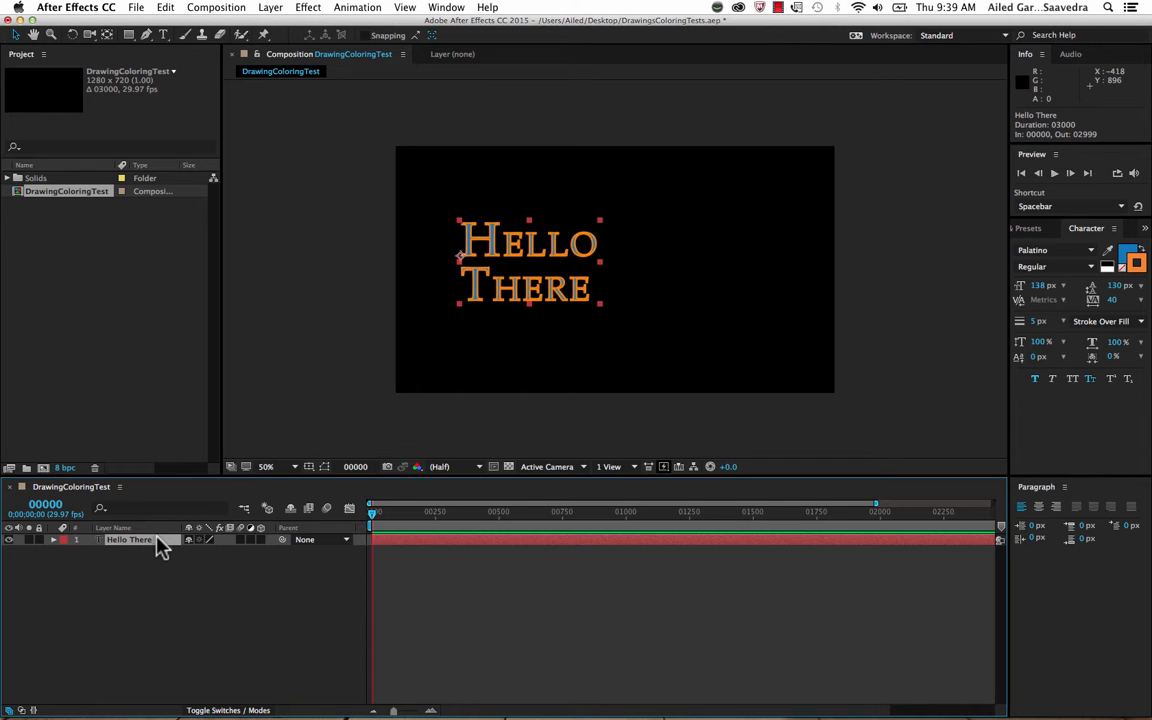
click(166, 568)
click(128, 37)
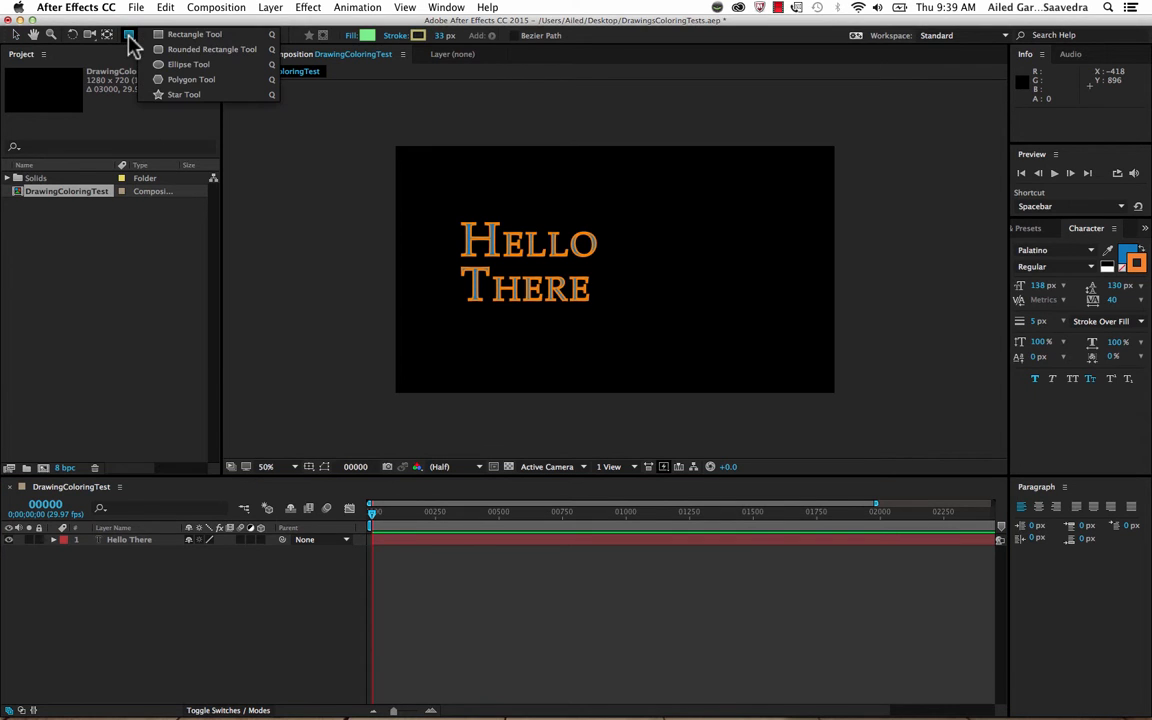
click(181, 39)
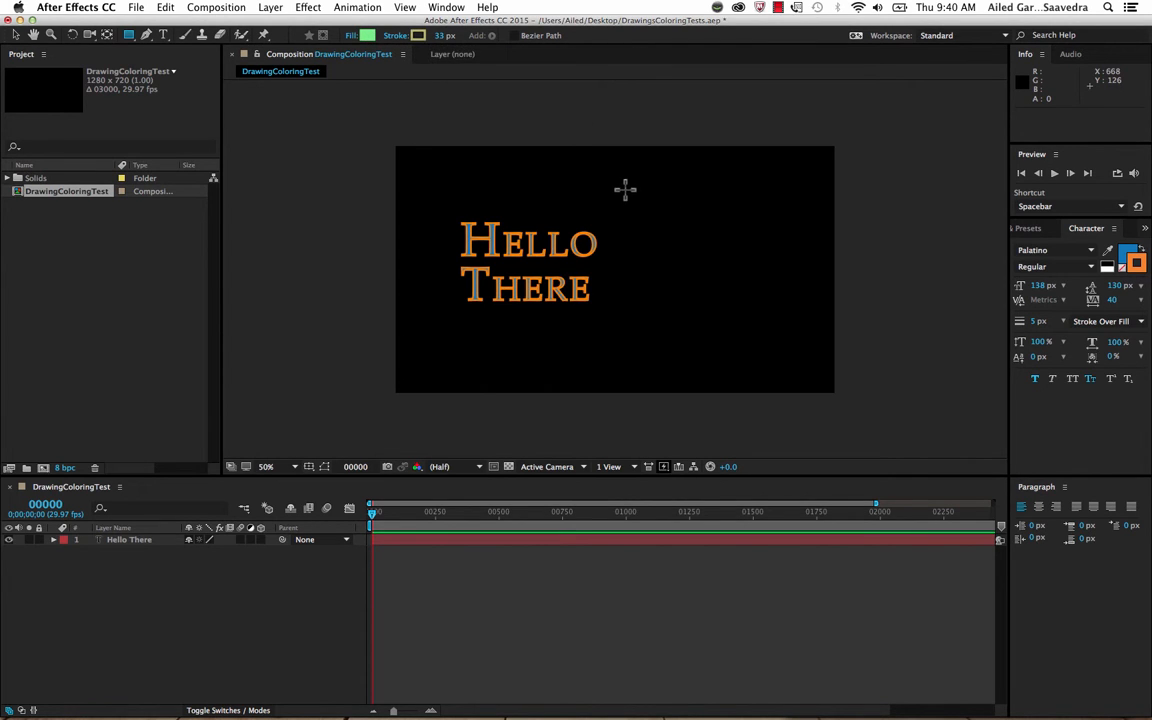
drag(621, 187, 791, 307)
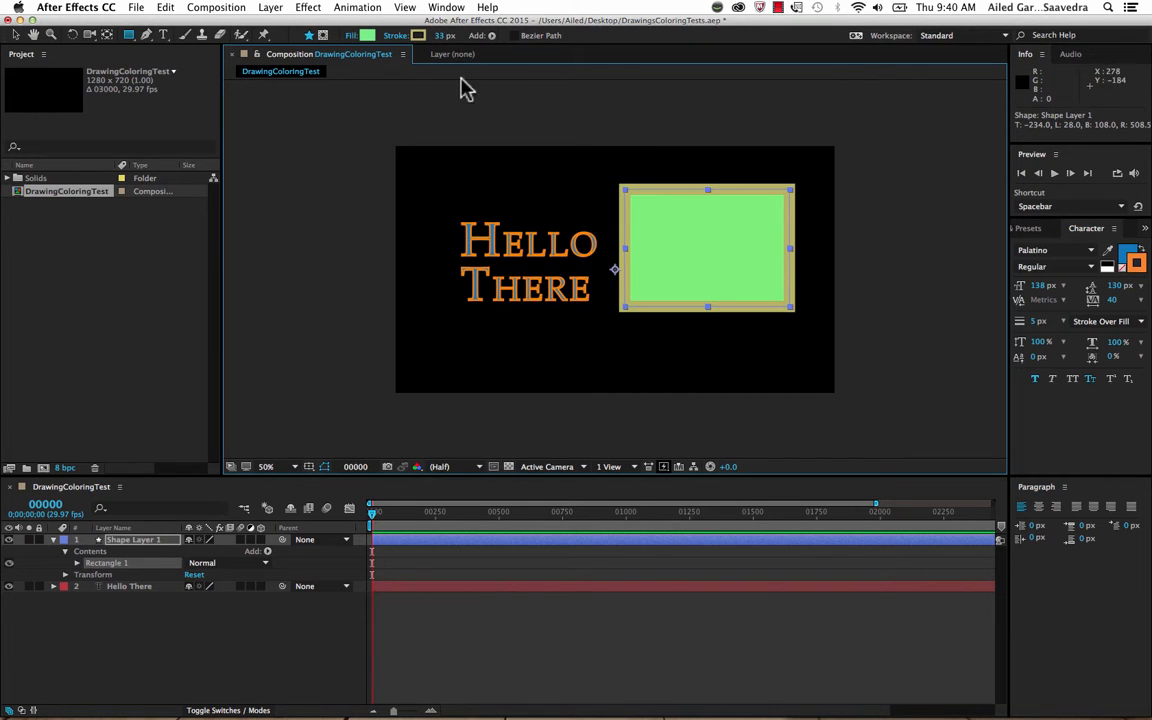
- Recolour the rectangle with a pink fill (R 241, G 123, B 189) and a crimson stroke, EF0F57
click(367, 37)
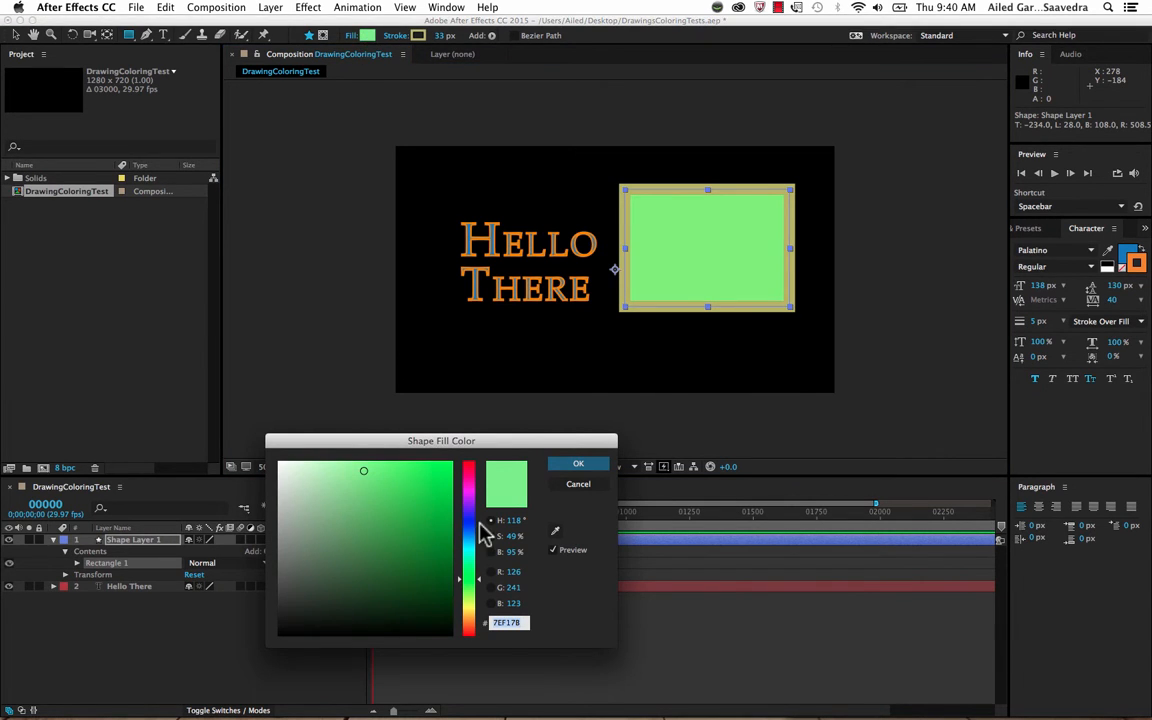
drag(483, 533, 472, 489)
click(586, 467)
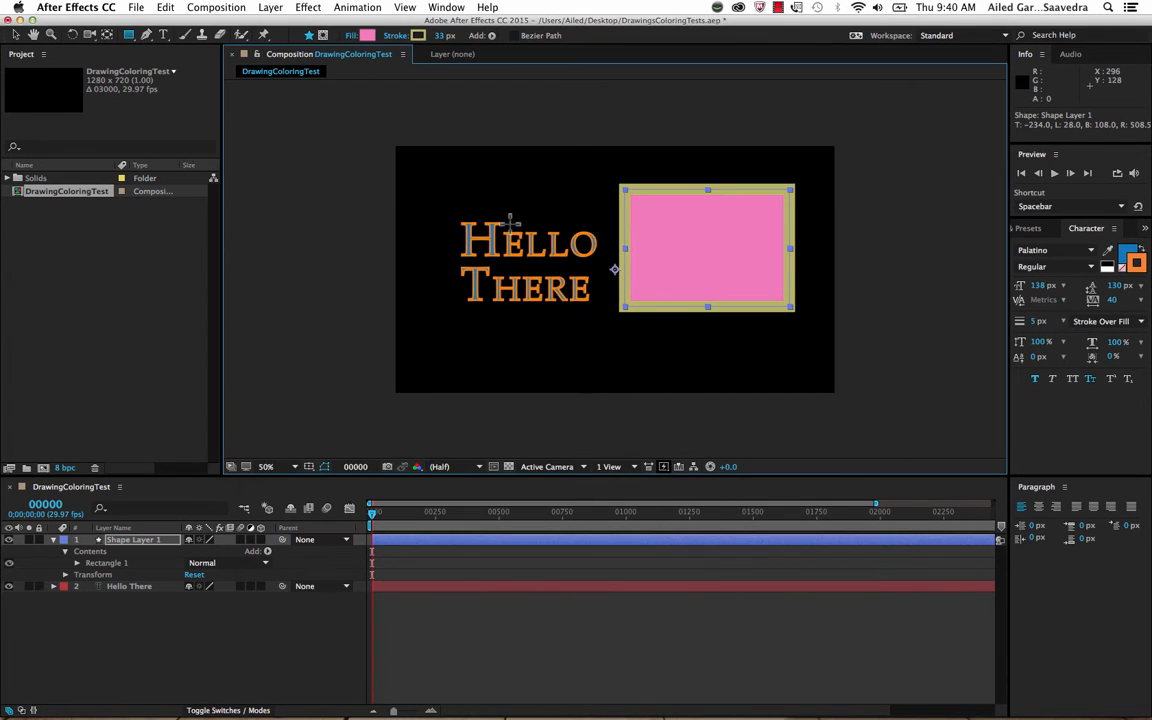
click(418, 36)
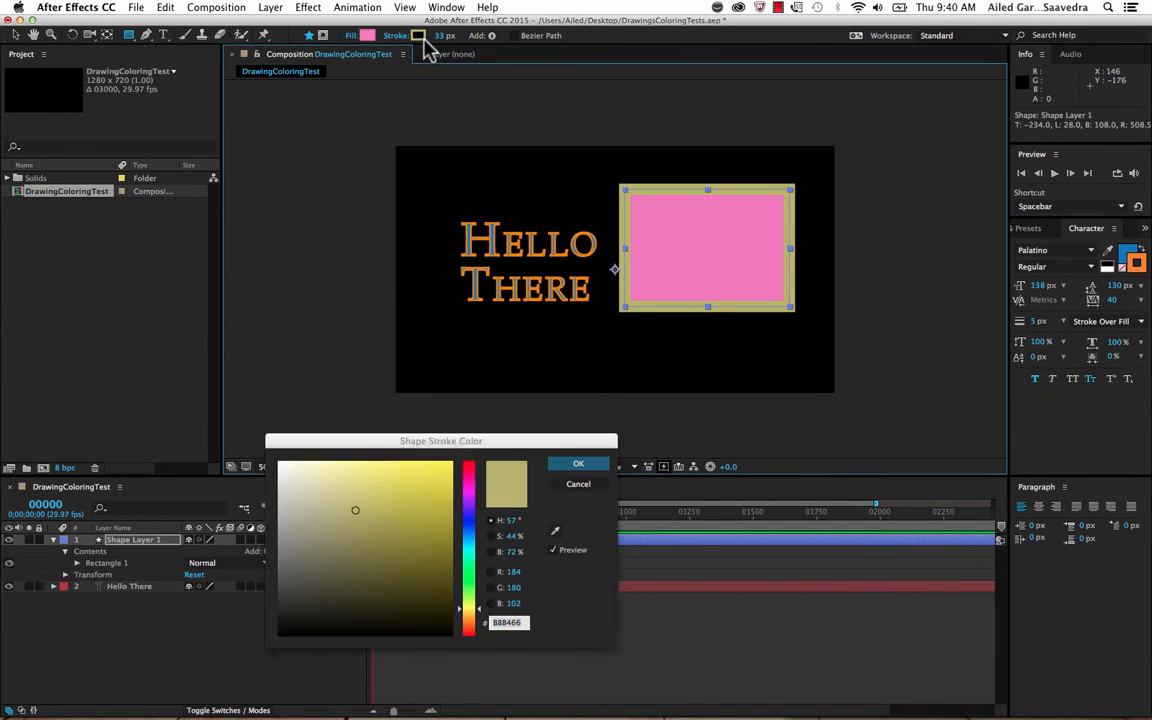
click(470, 471)
click(442, 469)
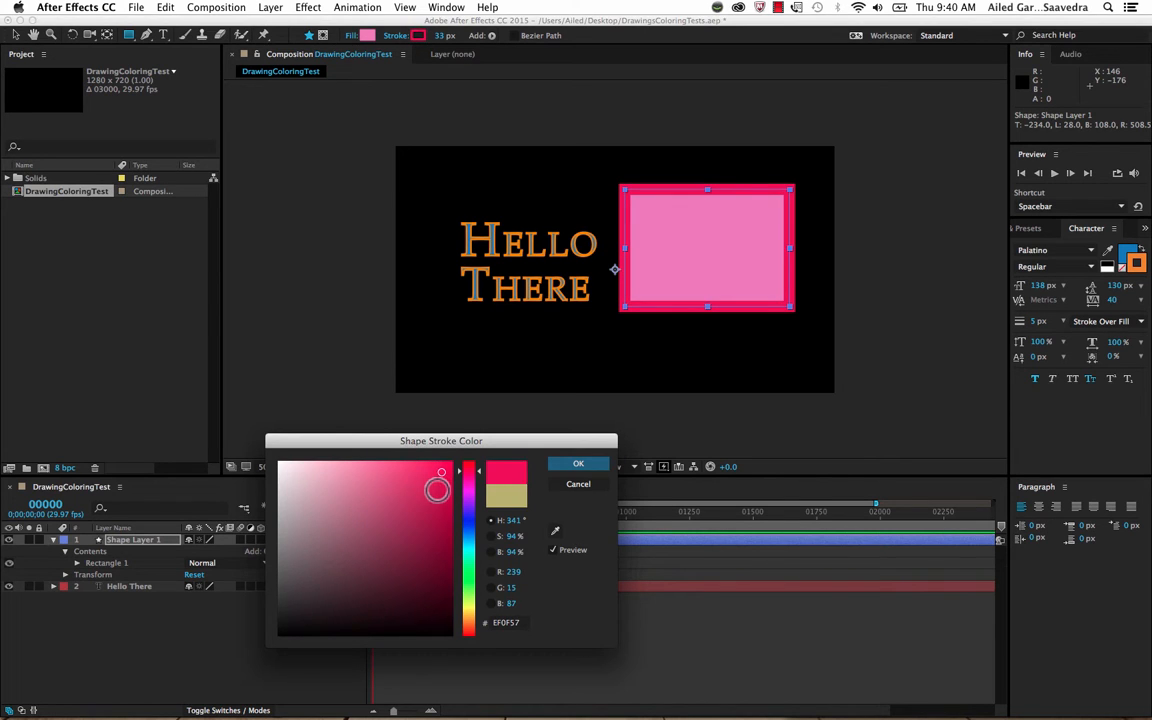
click(578, 463)
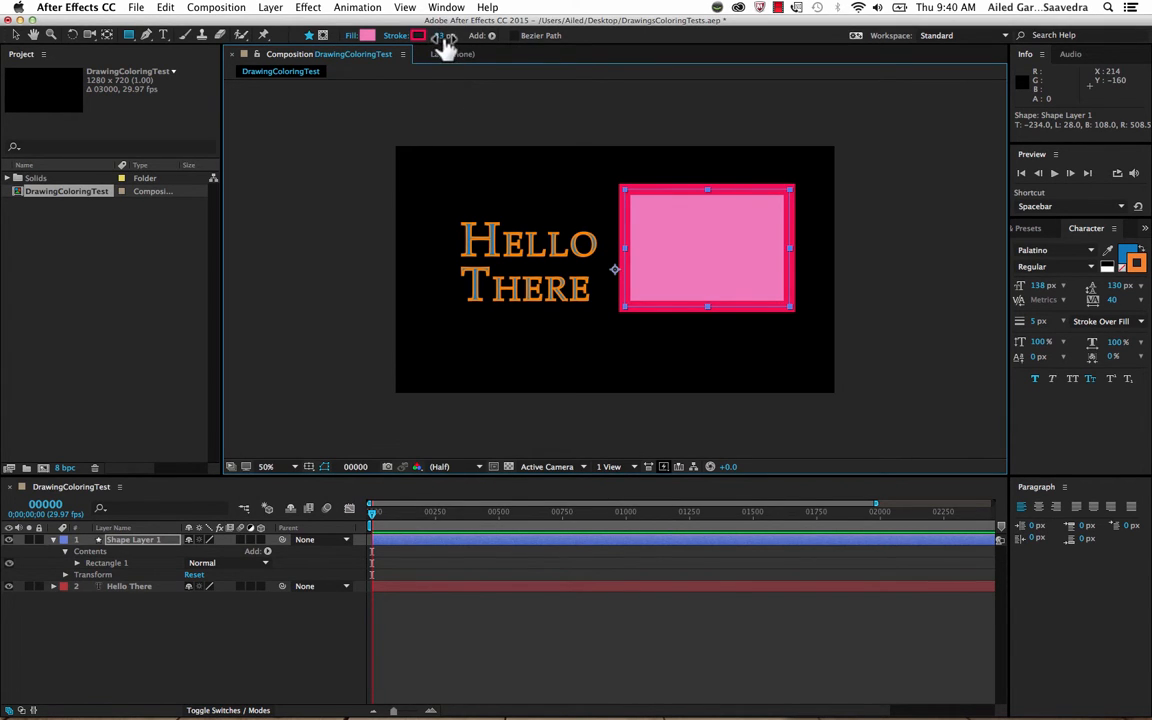
- Try a thicker and a much thinner stroke on the rectangle, and set the stroke width to 34 px
mouse_move(441, 37)
mouse_down()
mouse_move(420, 37)
mouse_move(447, 36)
mouse_up()
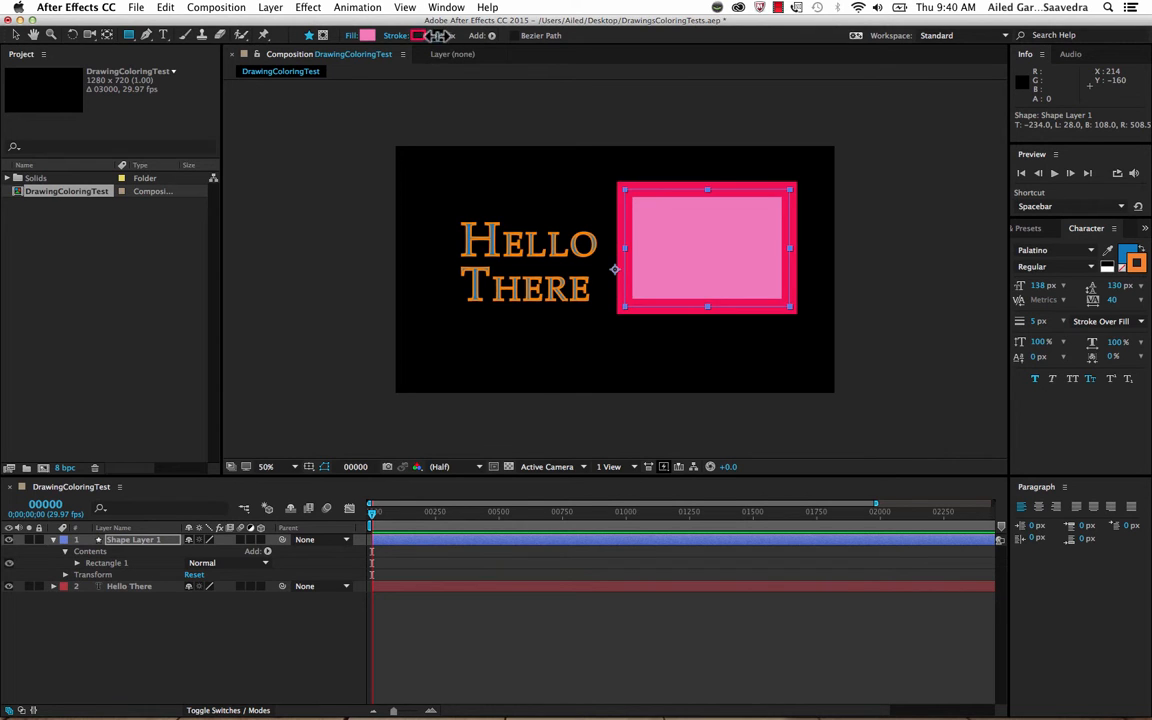
drag(440, 37, 368, 38)
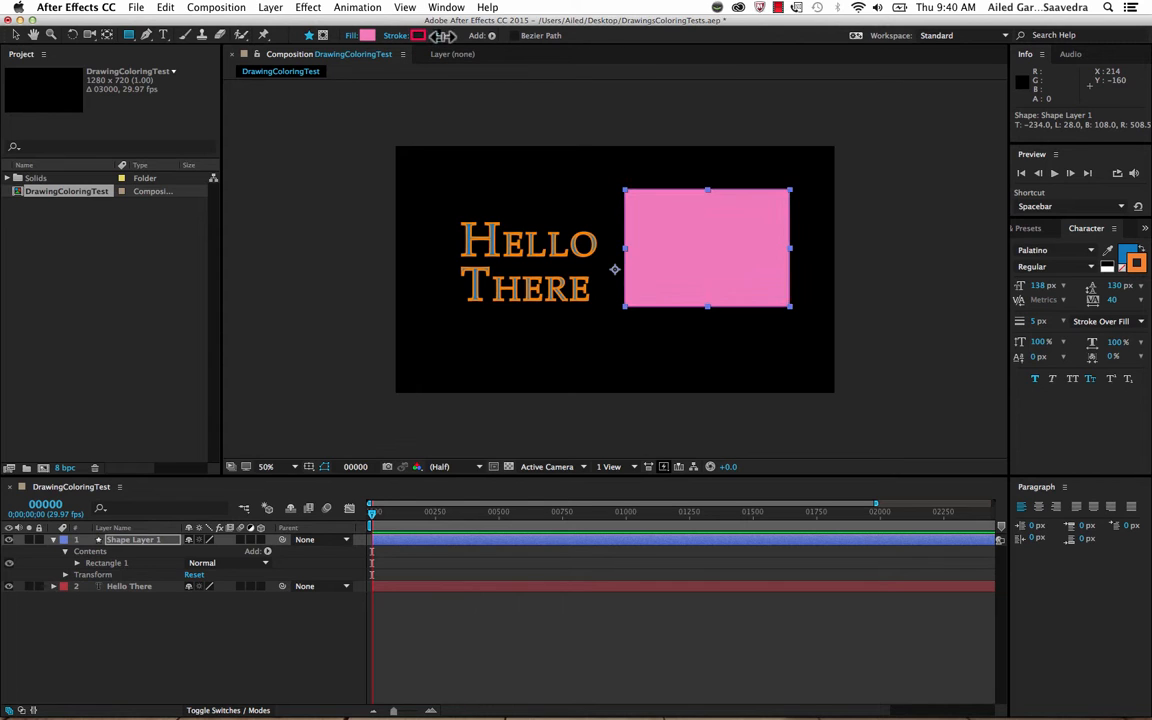
drag(444, 35, 470, 44)
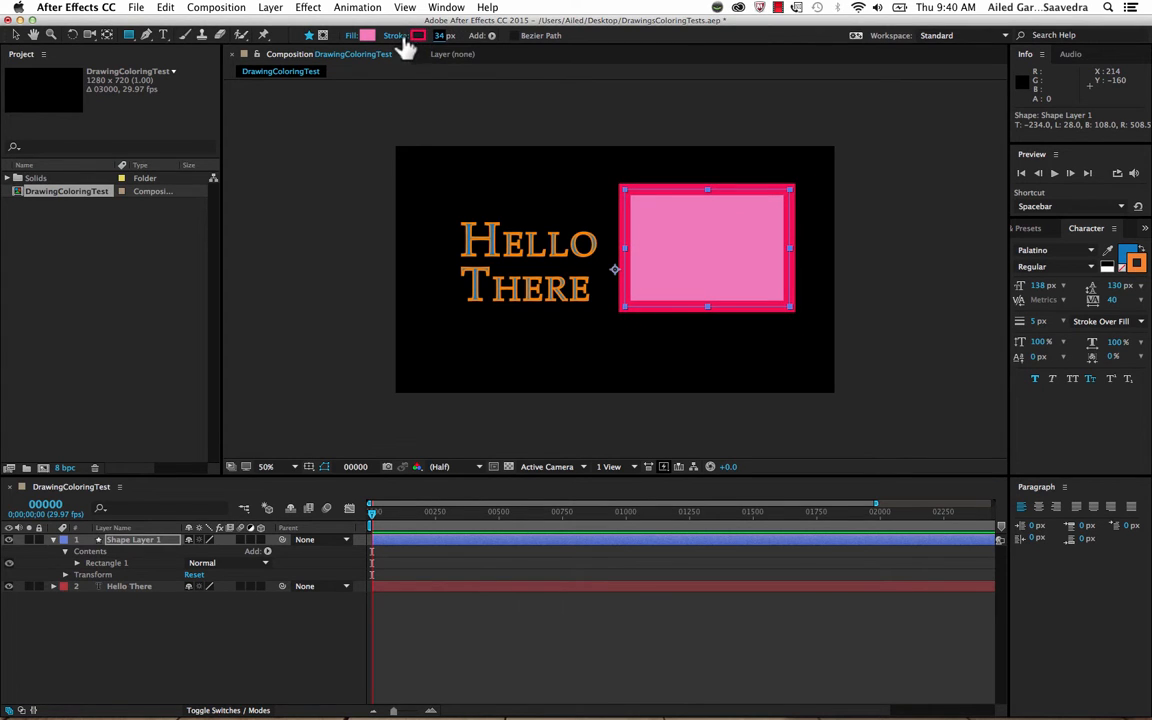
- Try the None stroke type on the rectangle, and restore the stroke to Solid Color
click(401, 40)
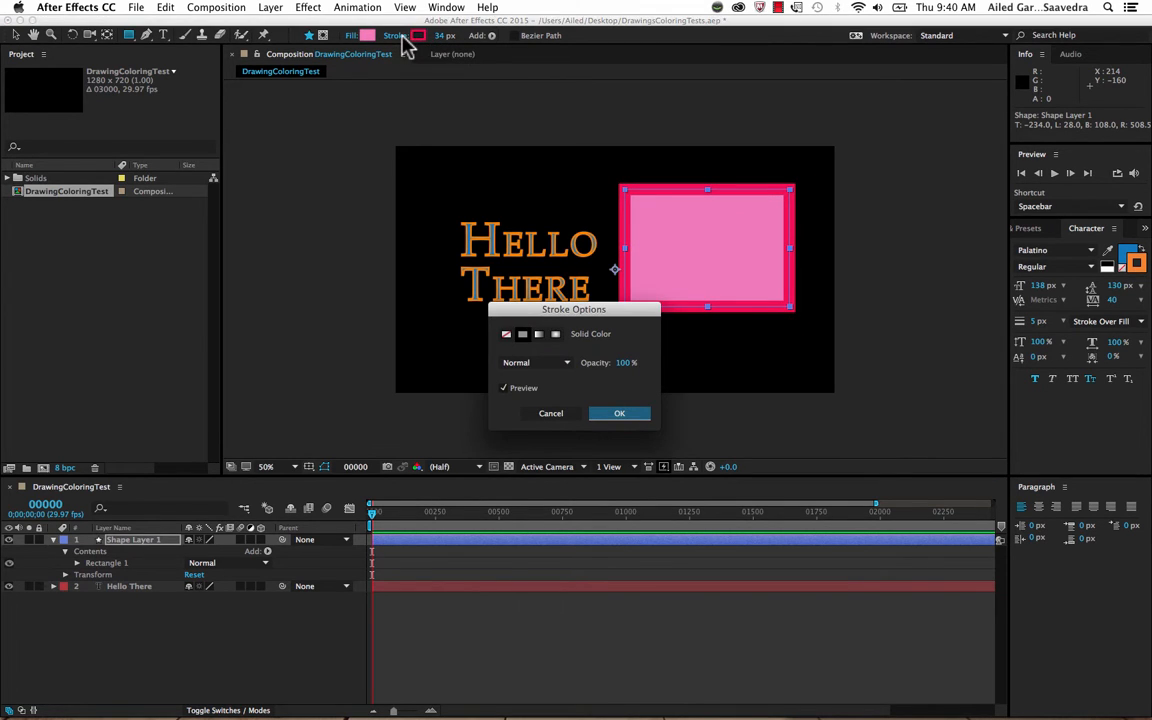
click(506, 335)
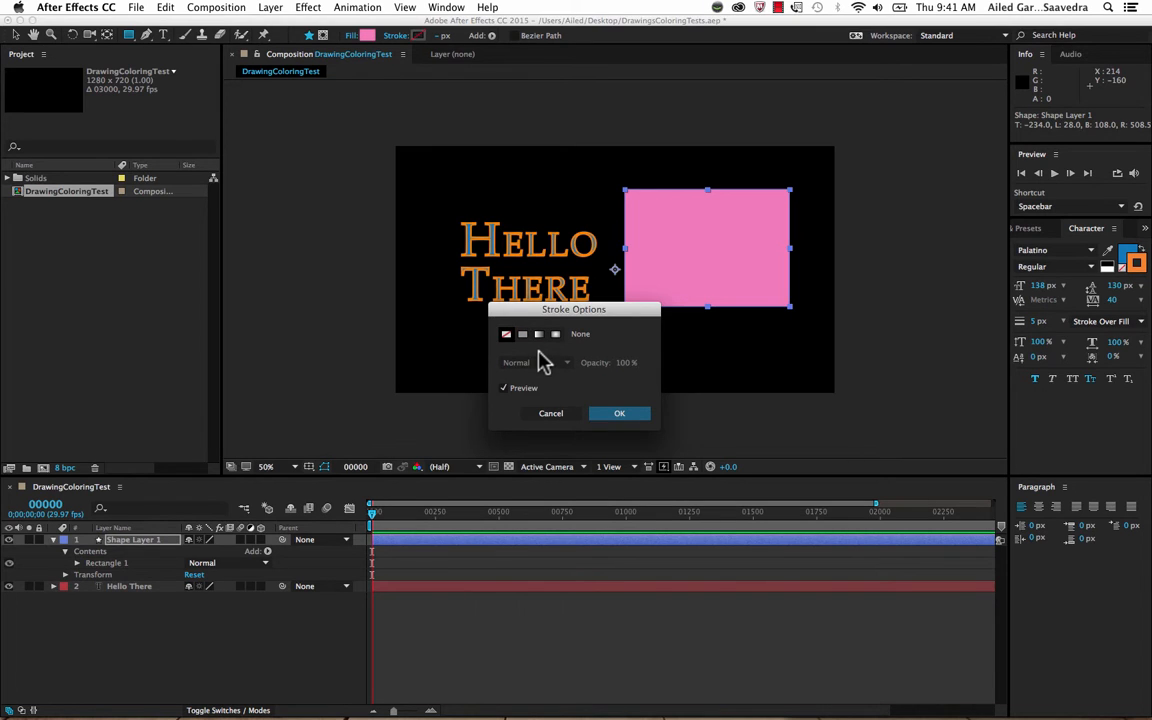
click(523, 335)
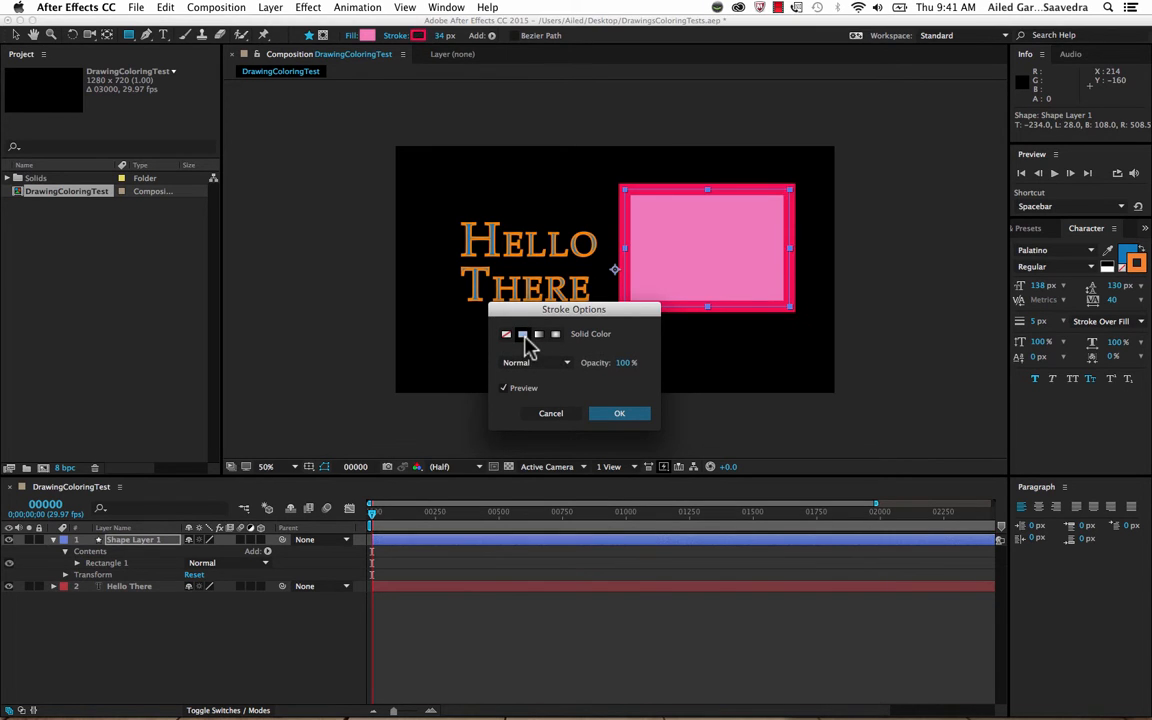
click(615, 414)
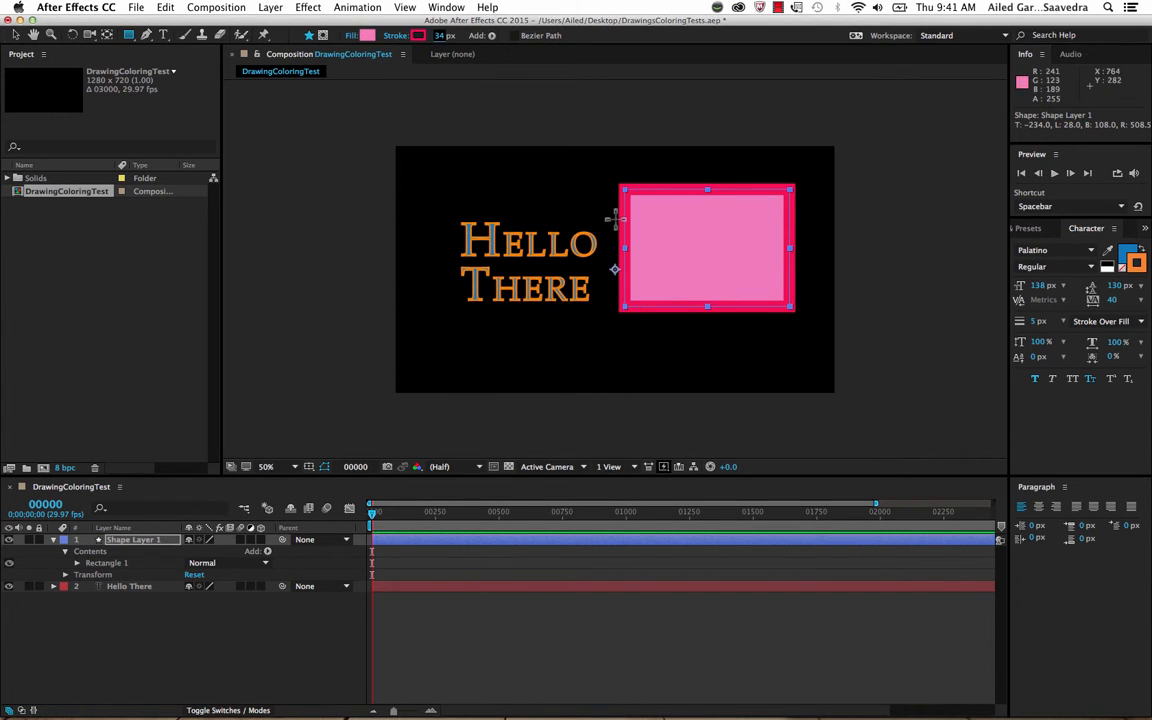
- Try the None fill type on the rectangle, and apply a Linear Gradient fill instead
click(352, 36)
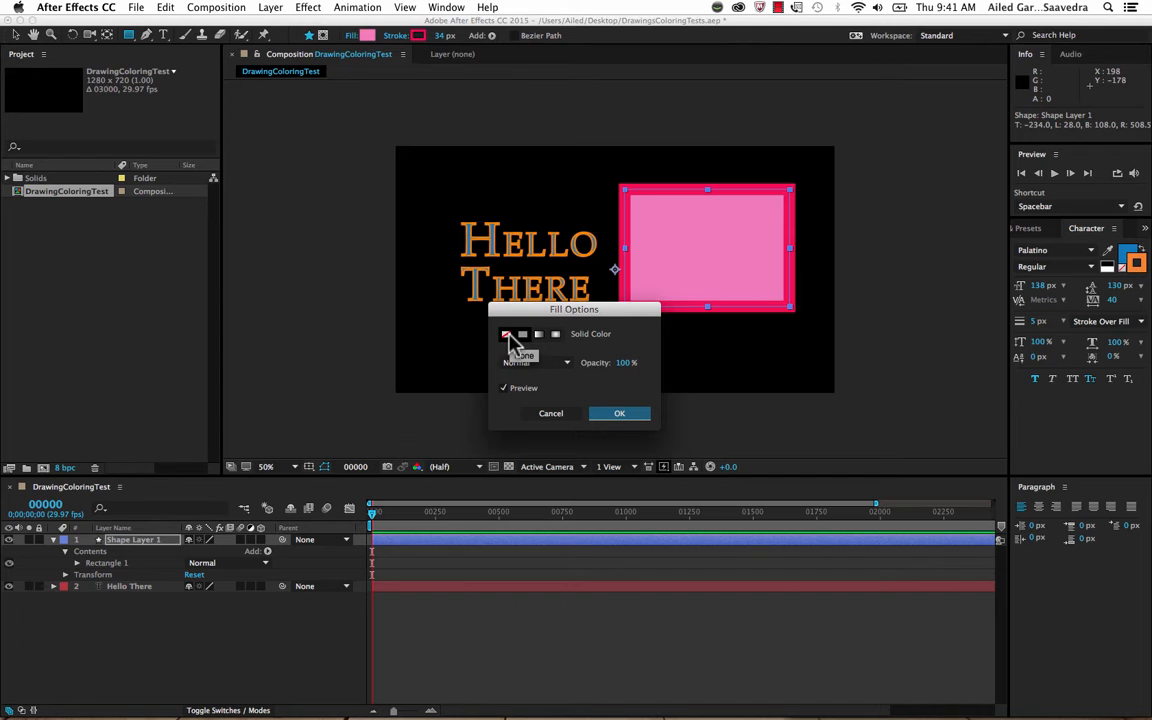
click(507, 336)
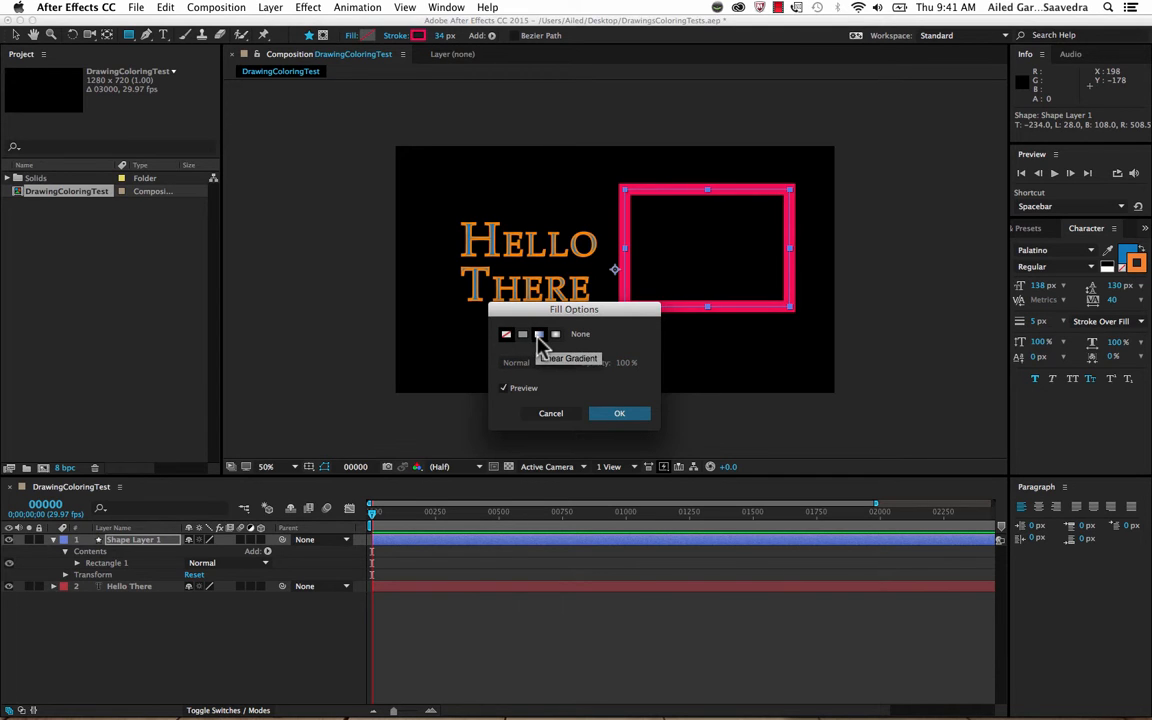
click(539, 336)
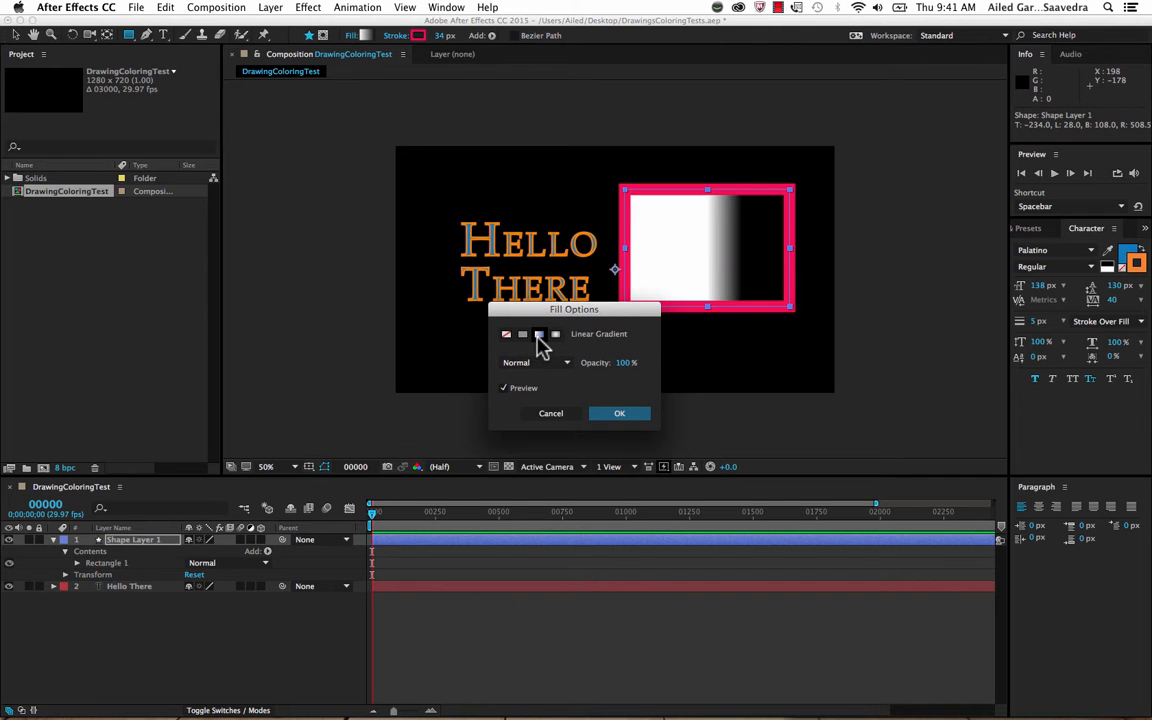
click(620, 416)
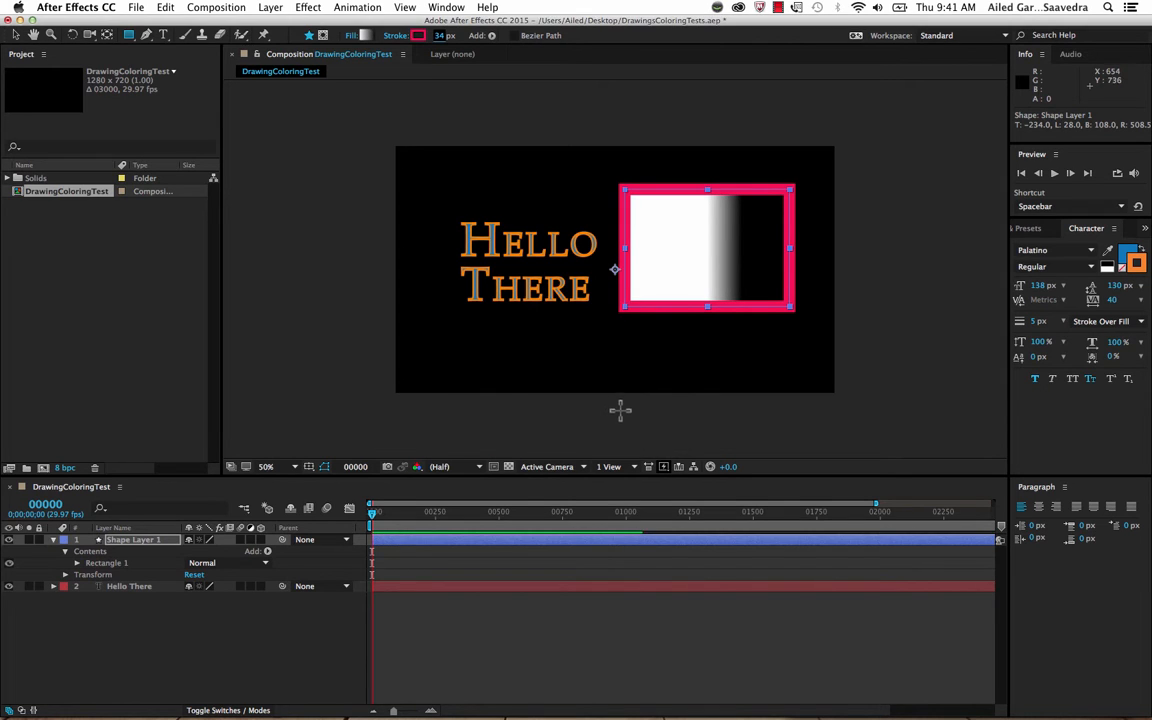
- Recolour the start stop of the rectangle's gradient fill to a purple-pink, B64CAB
click(75, 564)
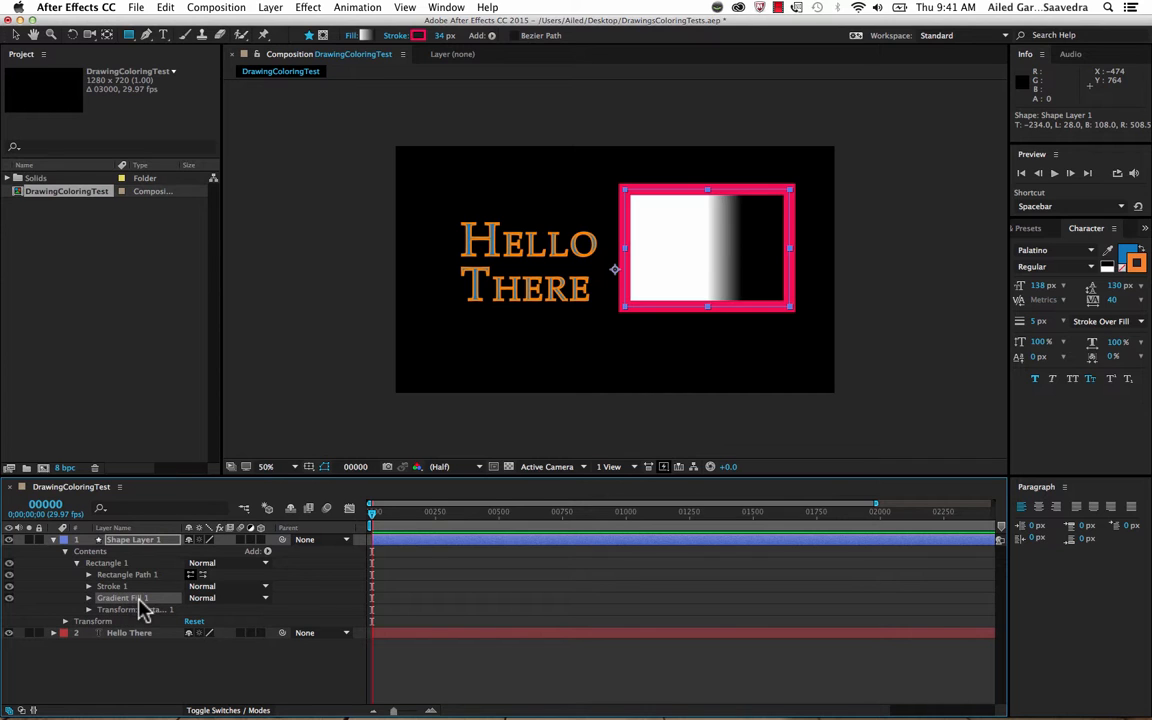
click(88, 598)
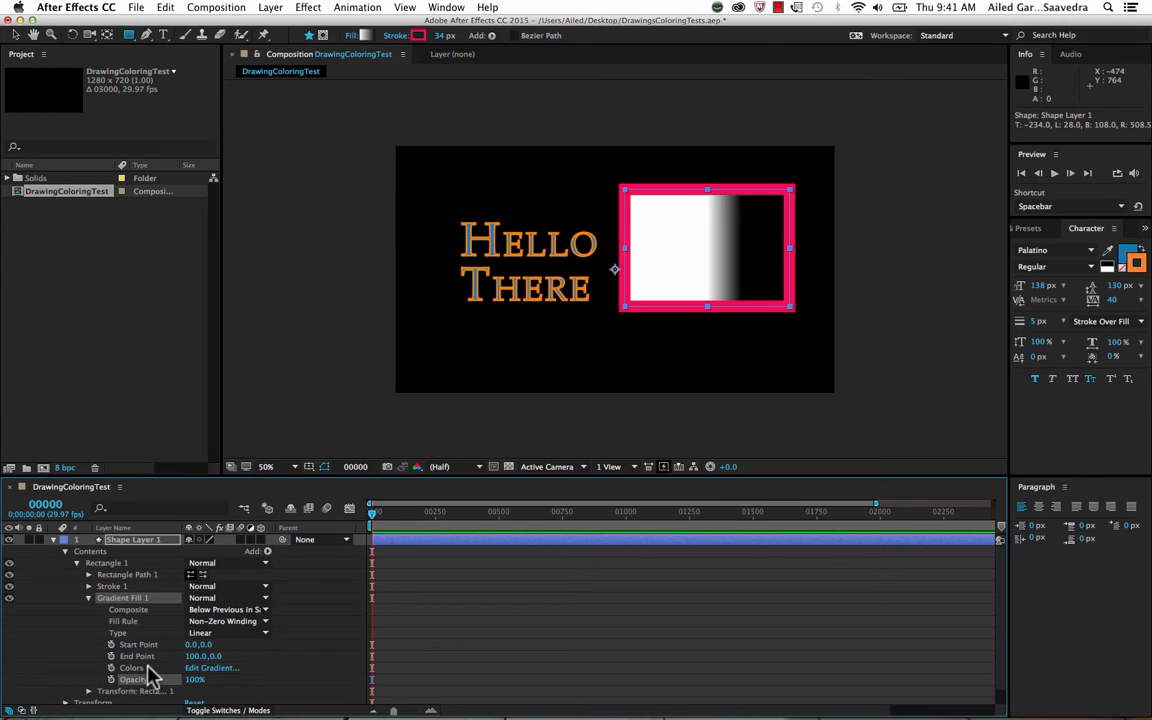
click(208, 668)
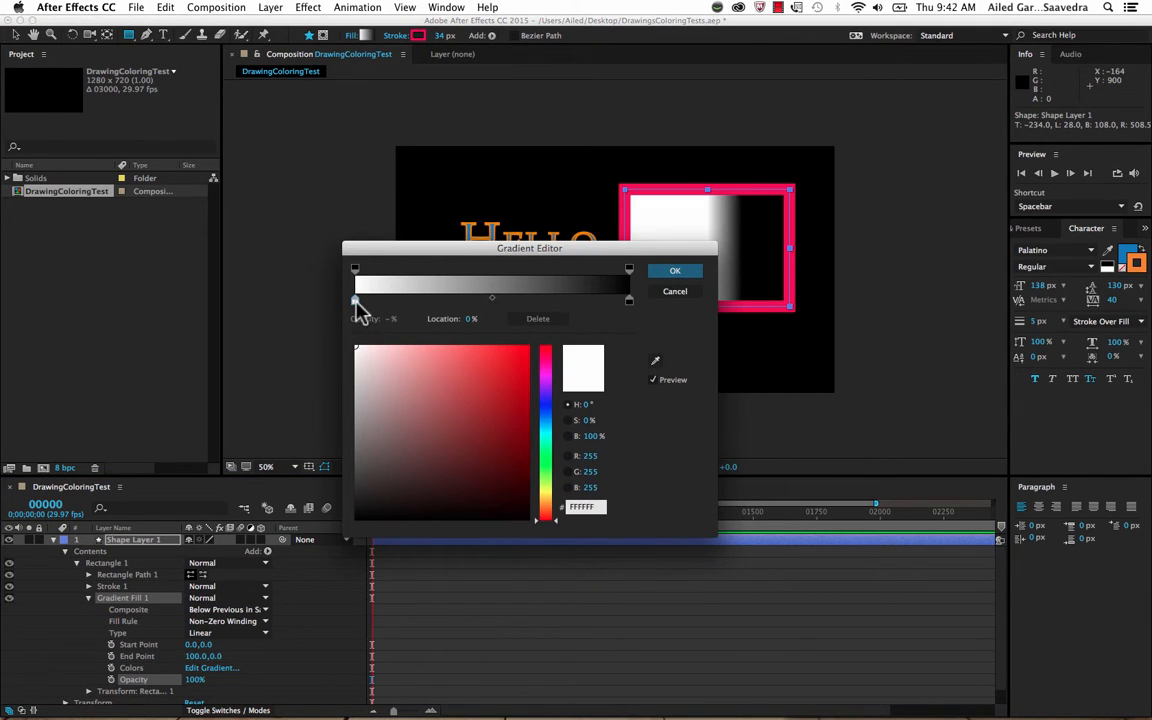
click(355, 301)
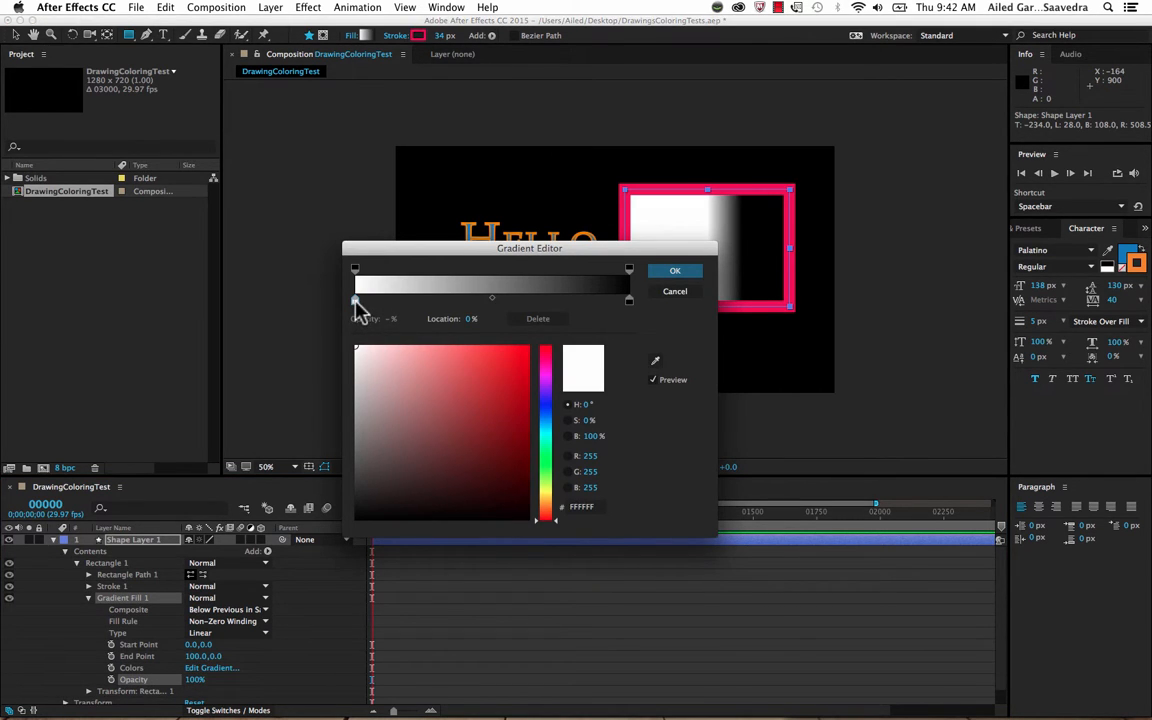
click(545, 371)
drag(449, 367, 466, 383)
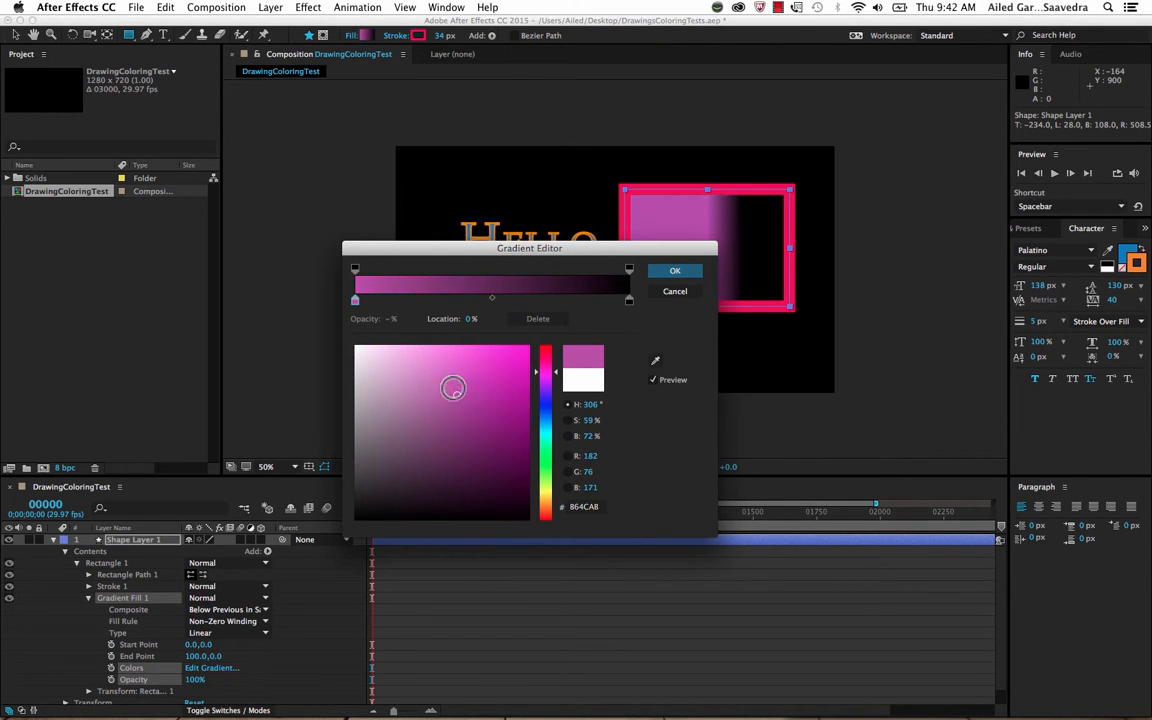
- Recolour the fill gradient's end stop to blue, 1639DF, and try its midpoint at 30.1% before setting it to about 51.1%
click(629, 301)
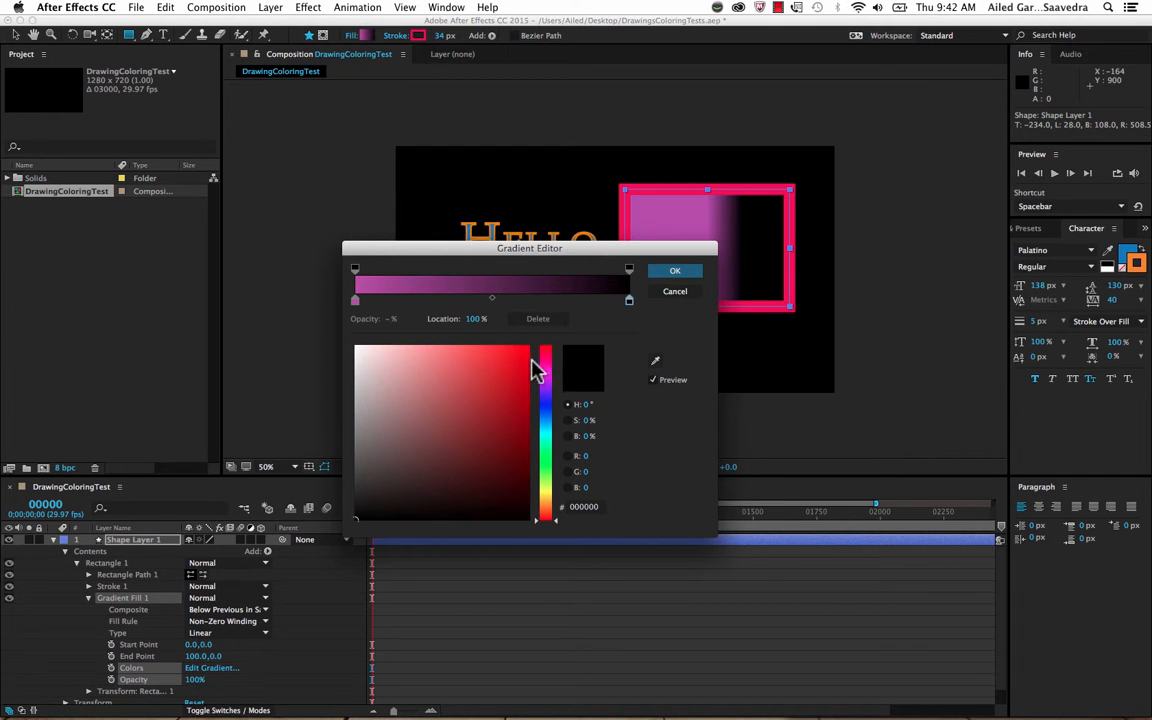
click(545, 407)
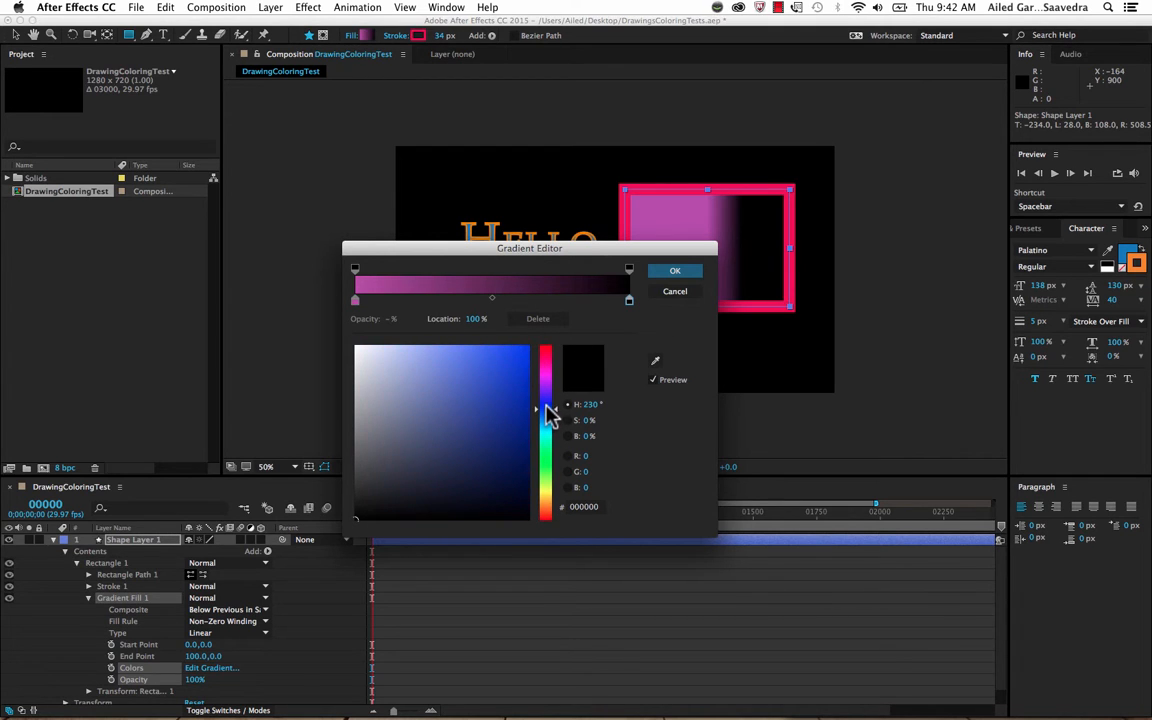
click(513, 358)
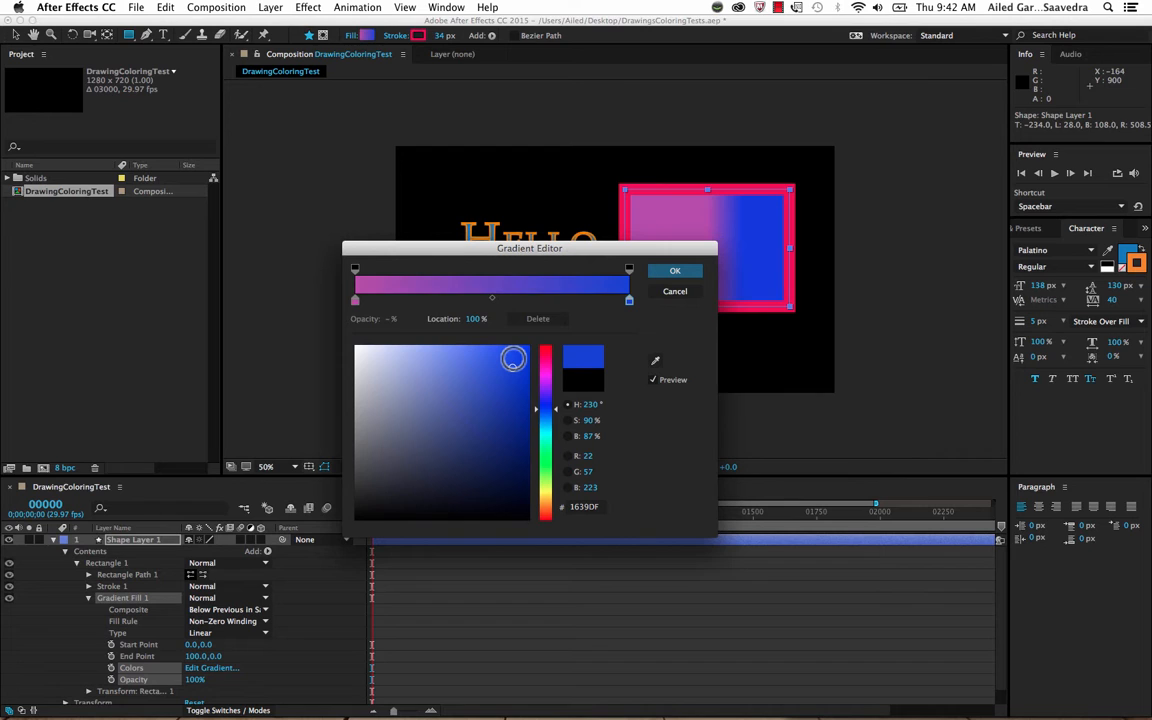
drag(491, 298, 437, 299)
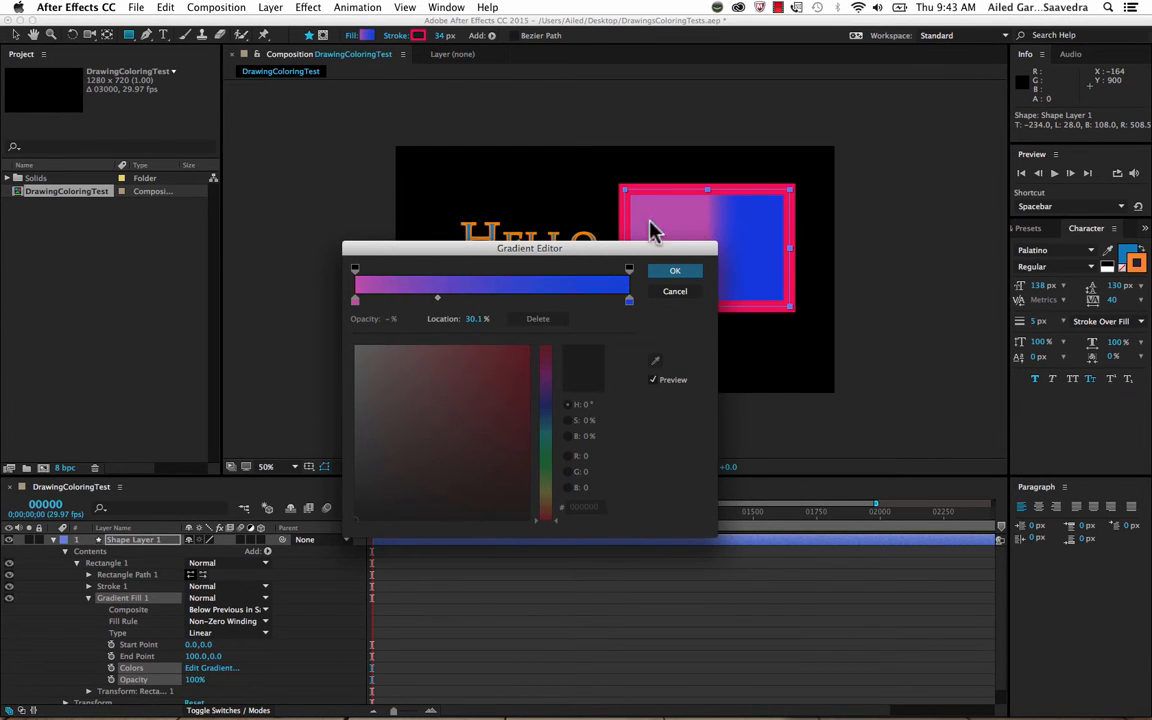
drag(437, 299, 494, 299)
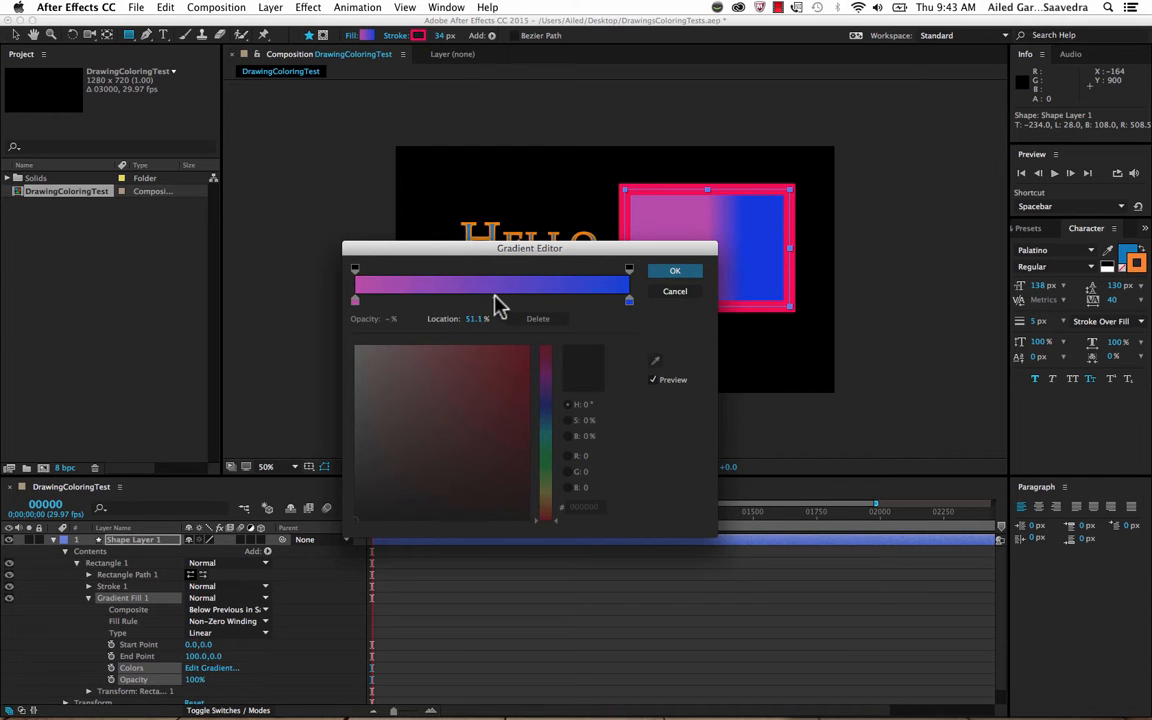
- Add a yellow colour stop (EFDE23) at 28.1% and a turquoise stop (23EFD4) at 70.7% to the fill gradient
click(432, 302)
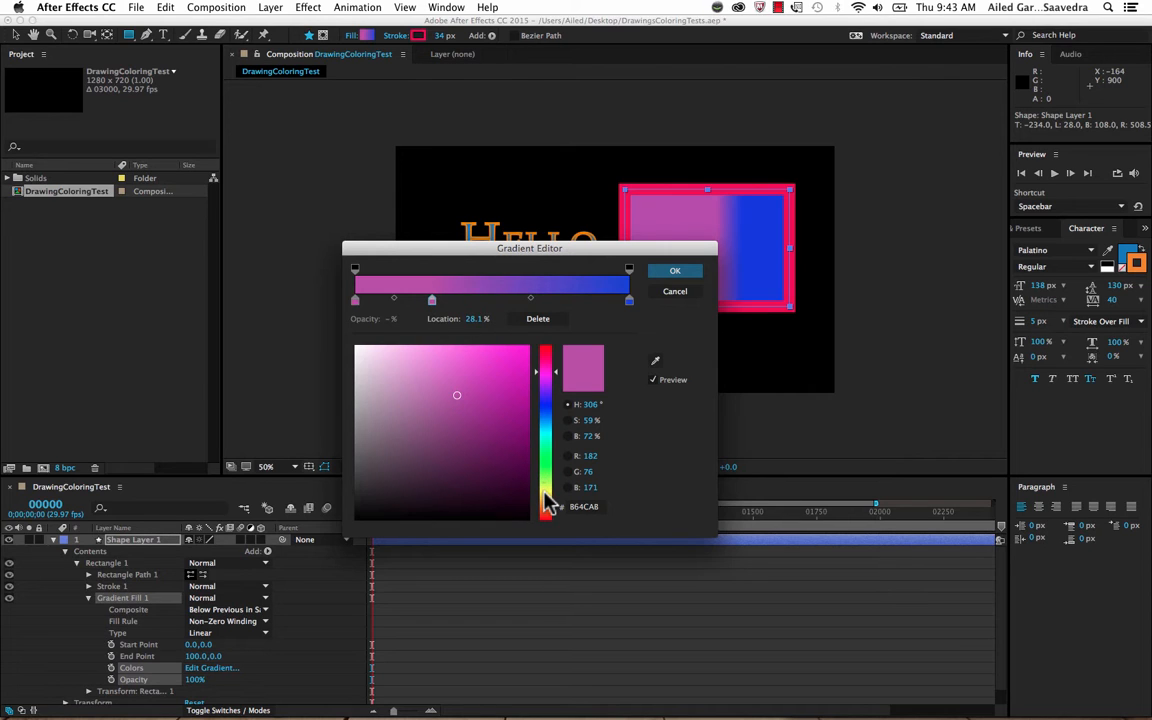
drag(547, 505, 546, 494)
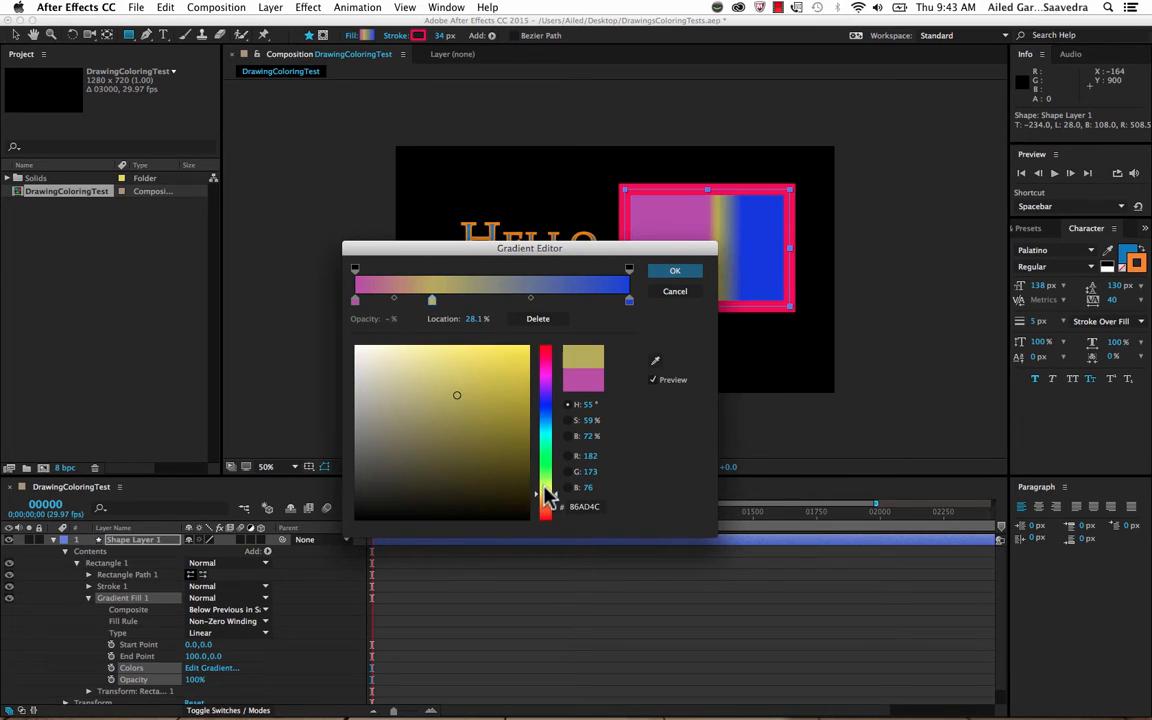
click(504, 357)
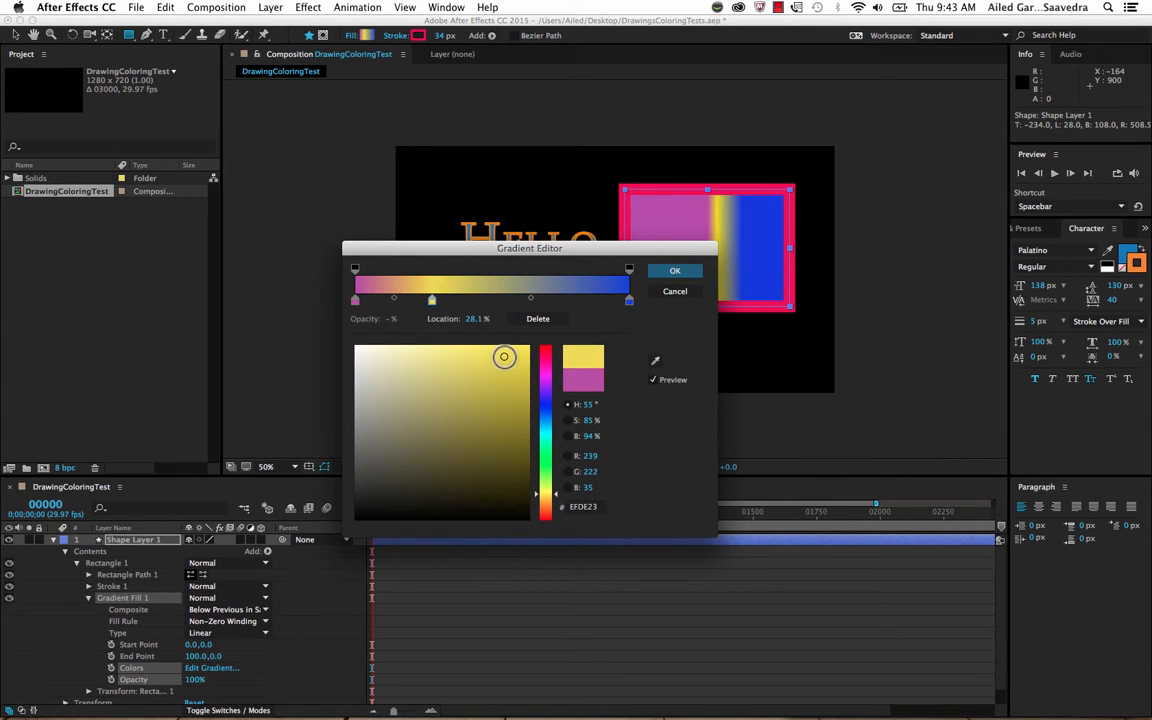
click(587, 302)
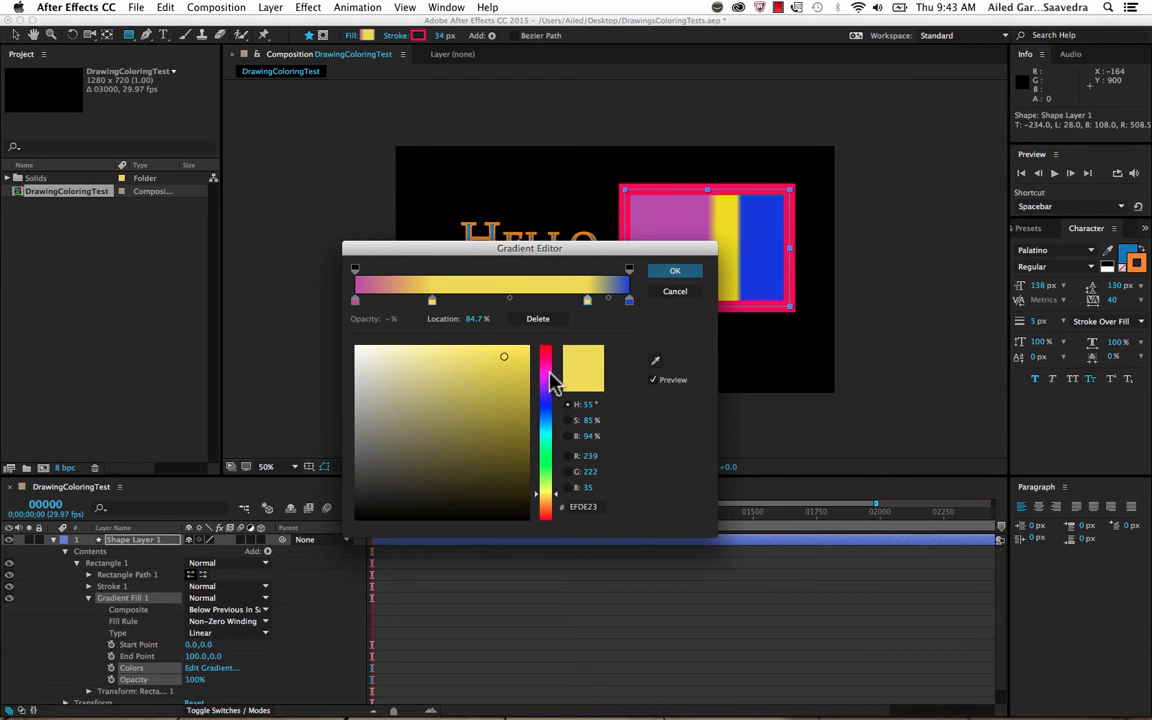
click(547, 438)
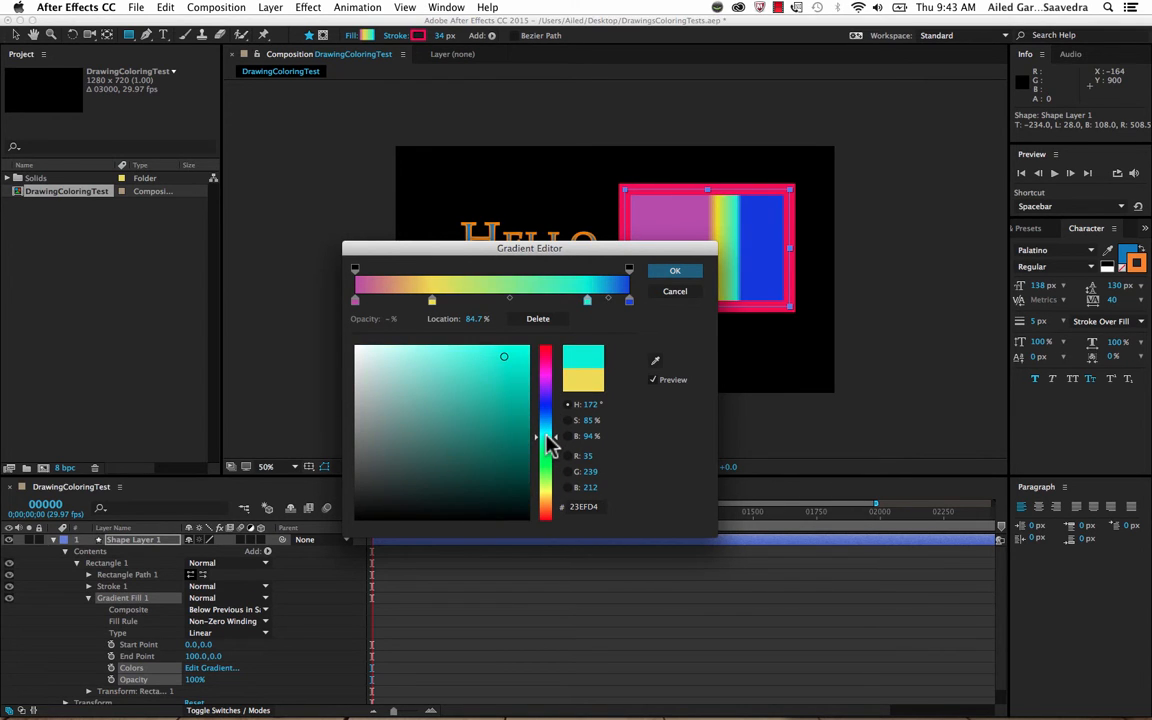
drag(588, 302, 548, 302)
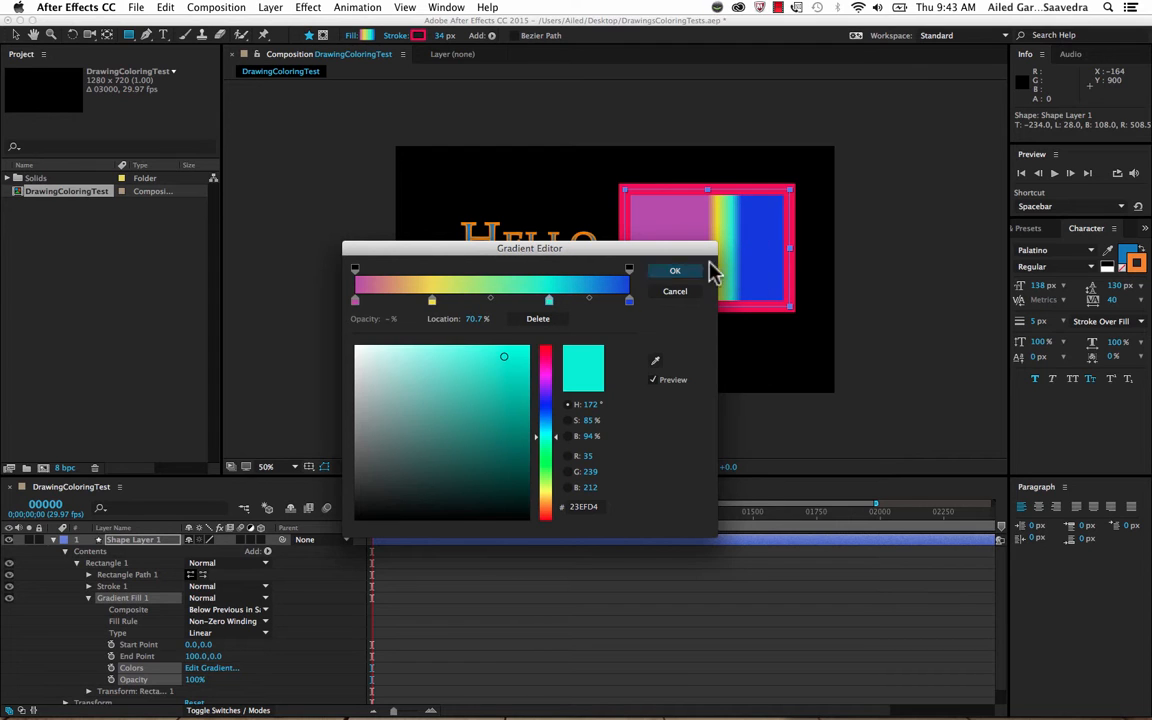
- Remove the yellow colour stop from the fill gradient and apply the edited gradient
click(432, 301)
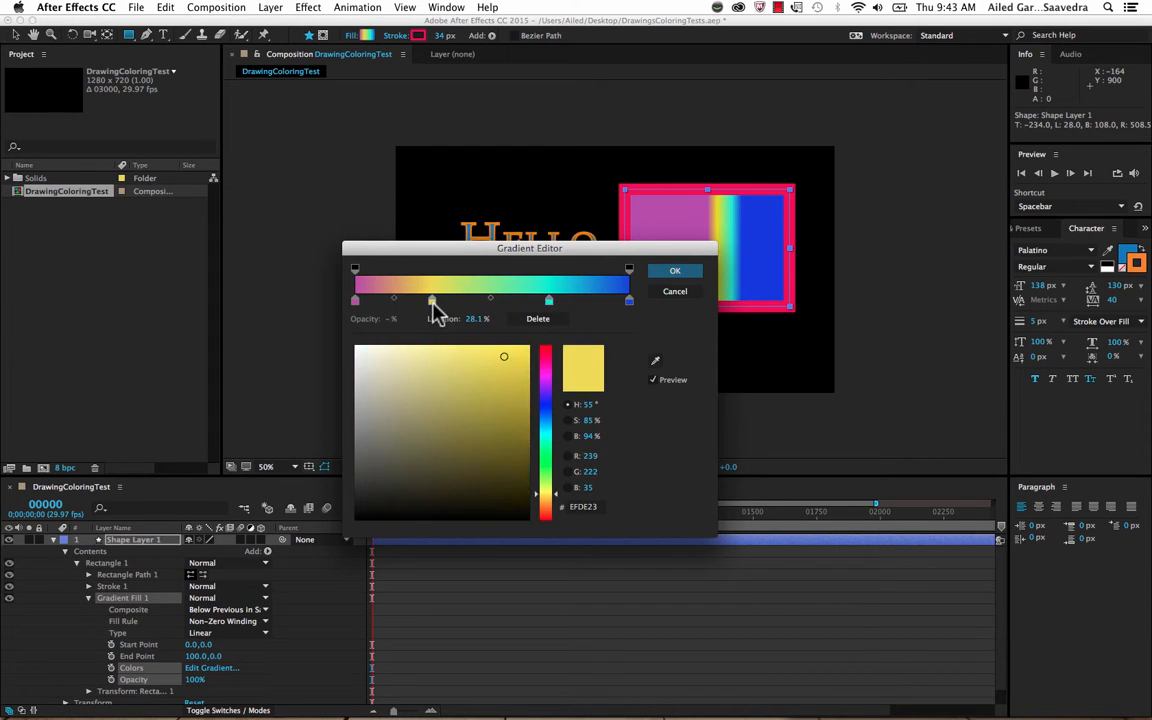
drag(432, 301, 398, 342)
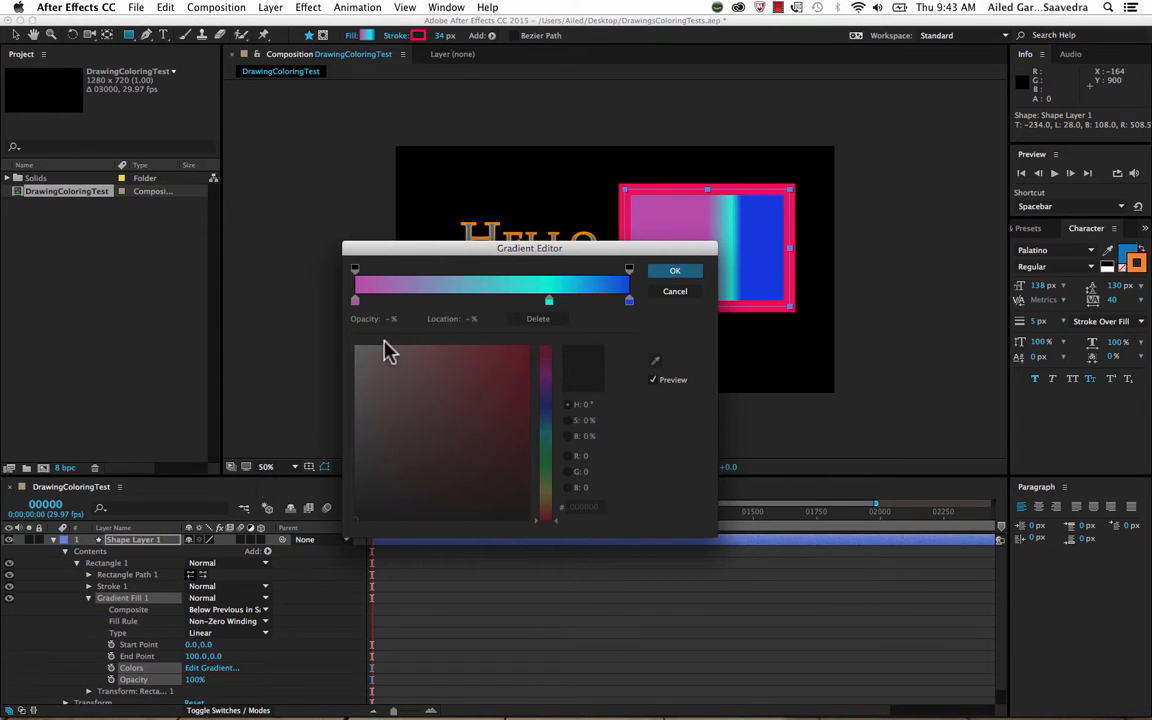
click(670, 272)
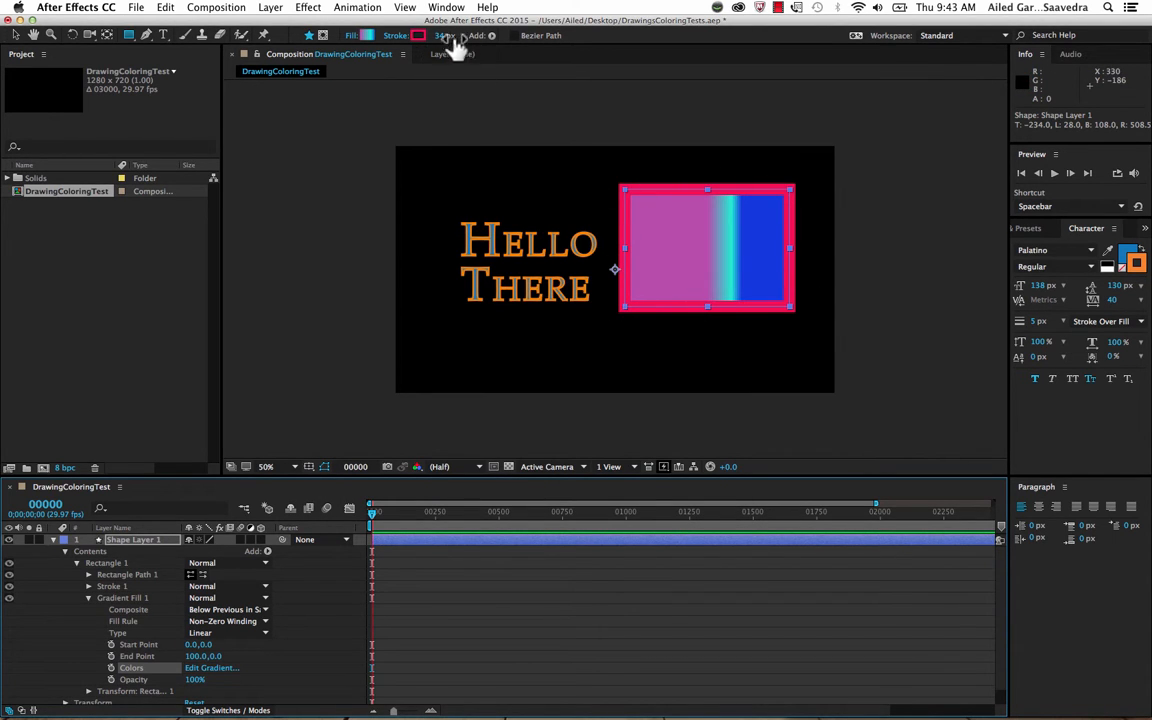
- Change the rectangle's stroke type to Linear Gradient
click(395, 35)
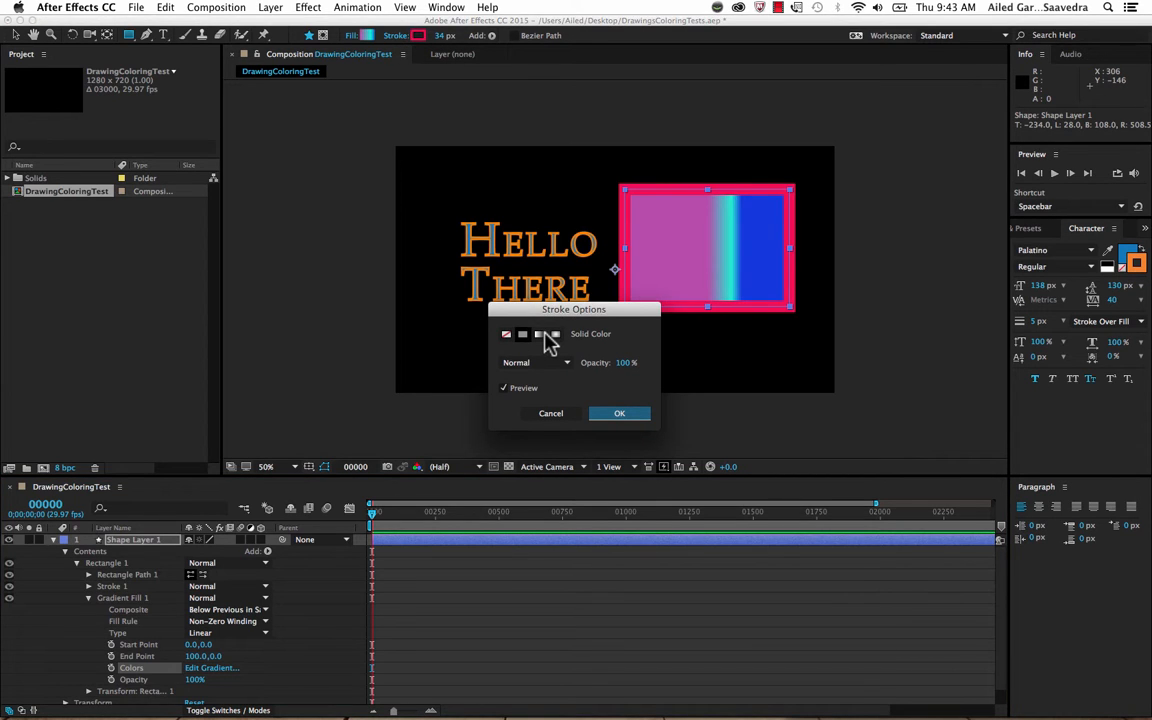
click(539, 334)
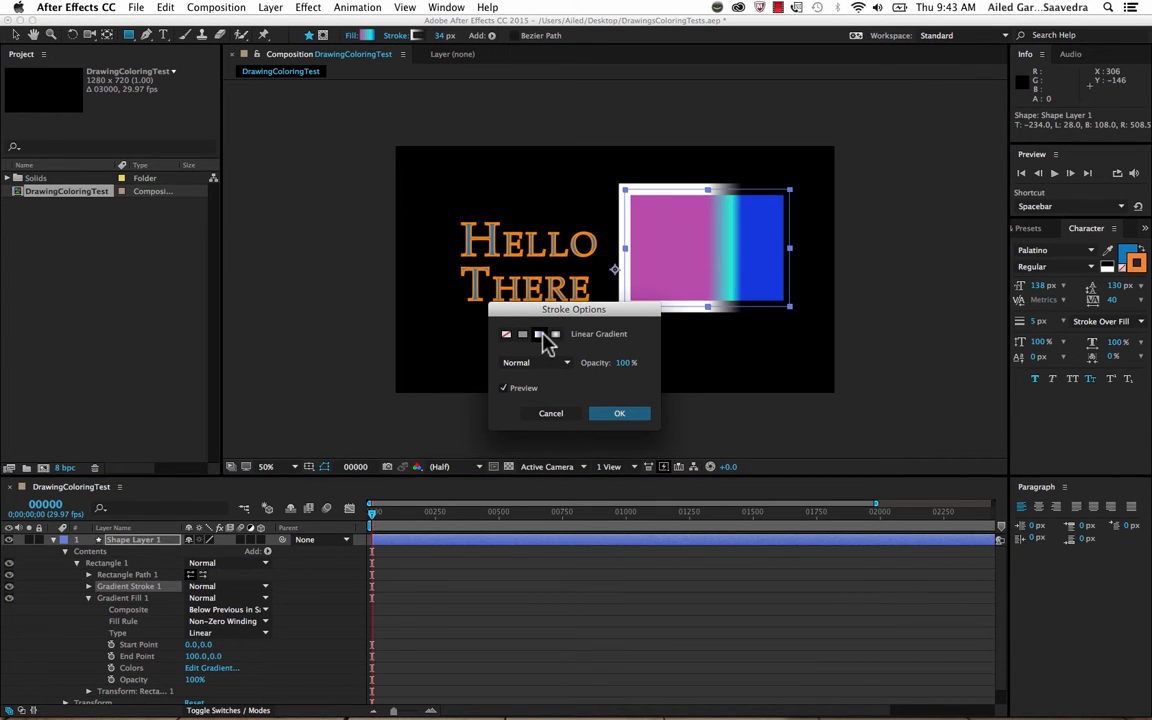
click(599, 415)
- Recolour the stroke gradient with a red start stop, EF2121, and a green end stop, 12DA62
click(88, 586)
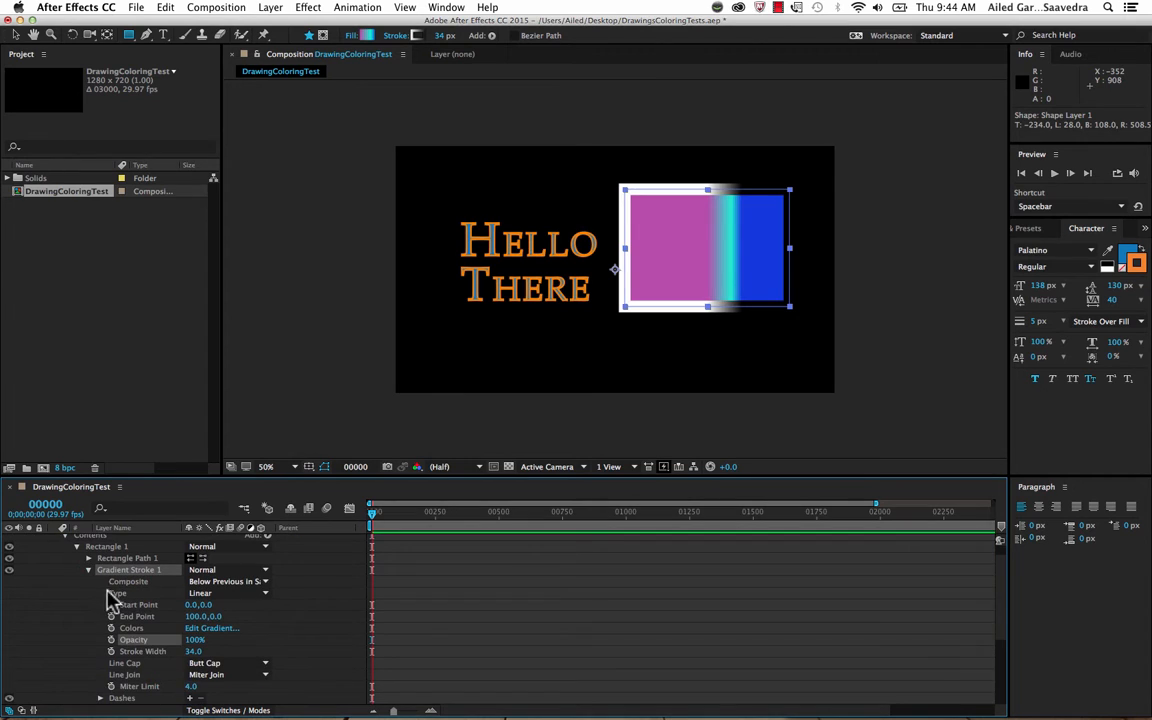
click(226, 630)
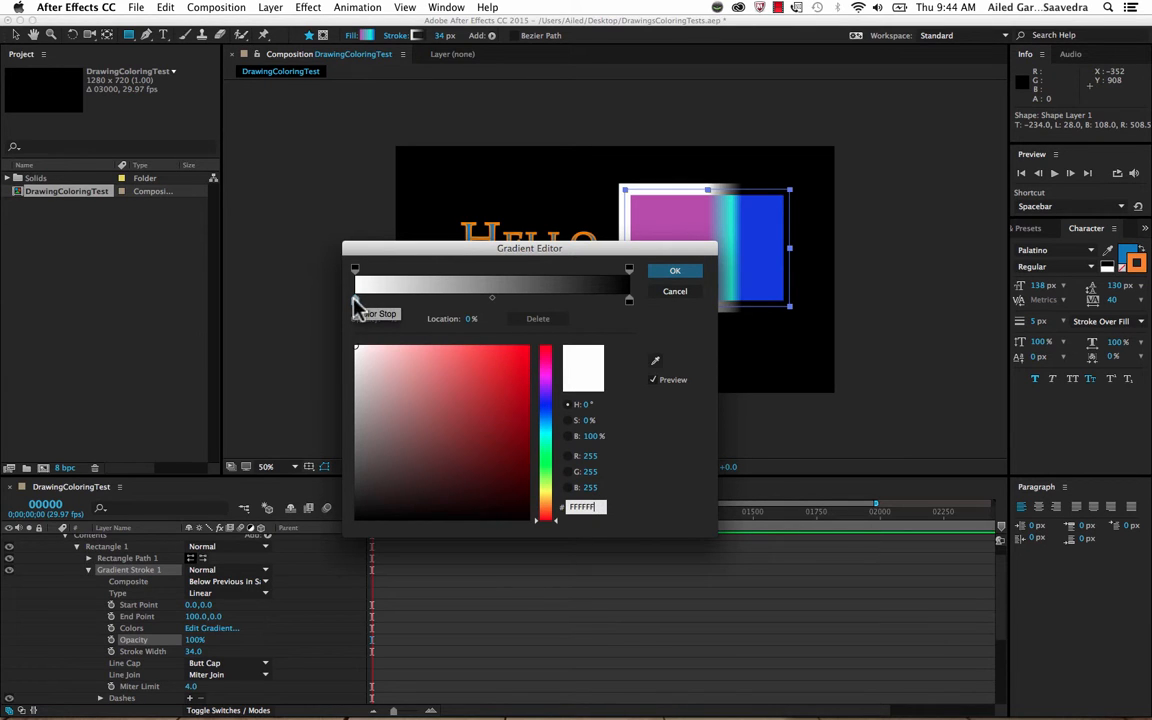
click(505, 356)
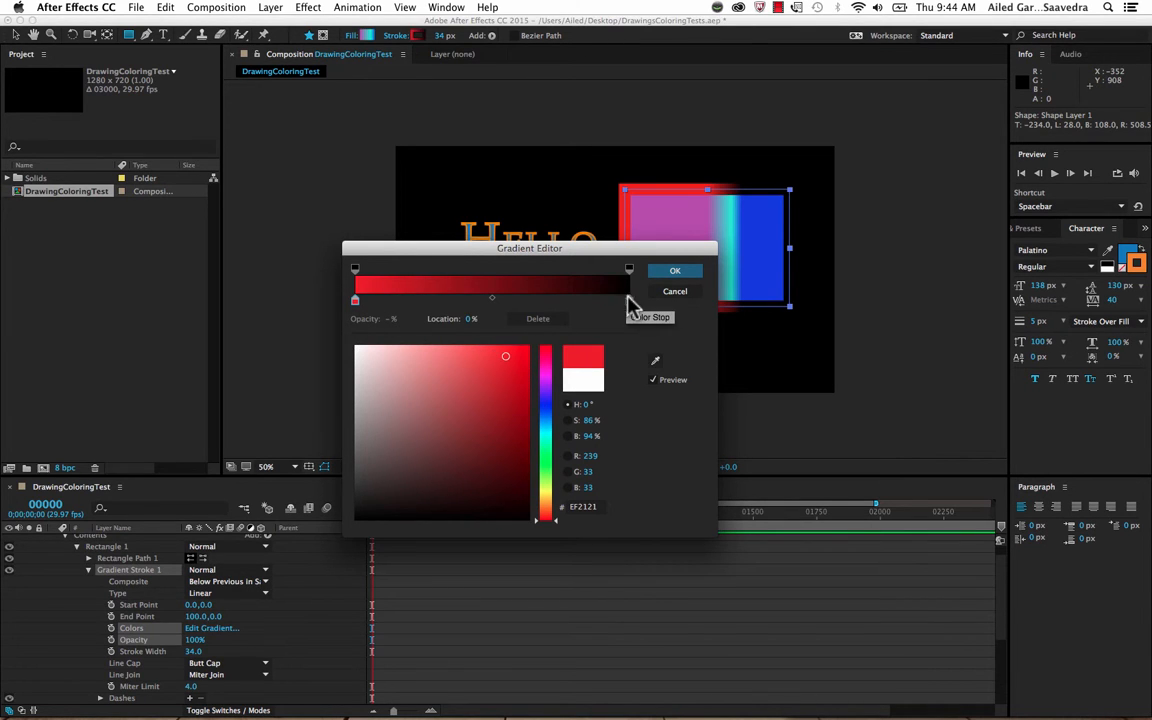
click(629, 300)
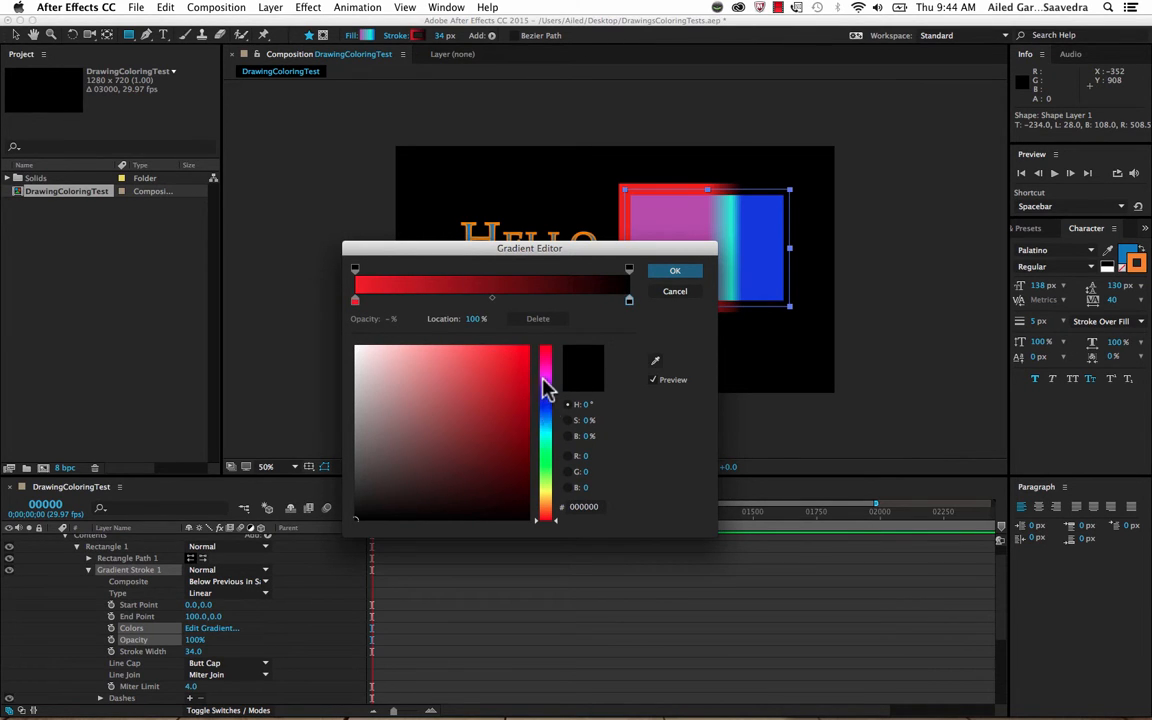
click(545, 381)
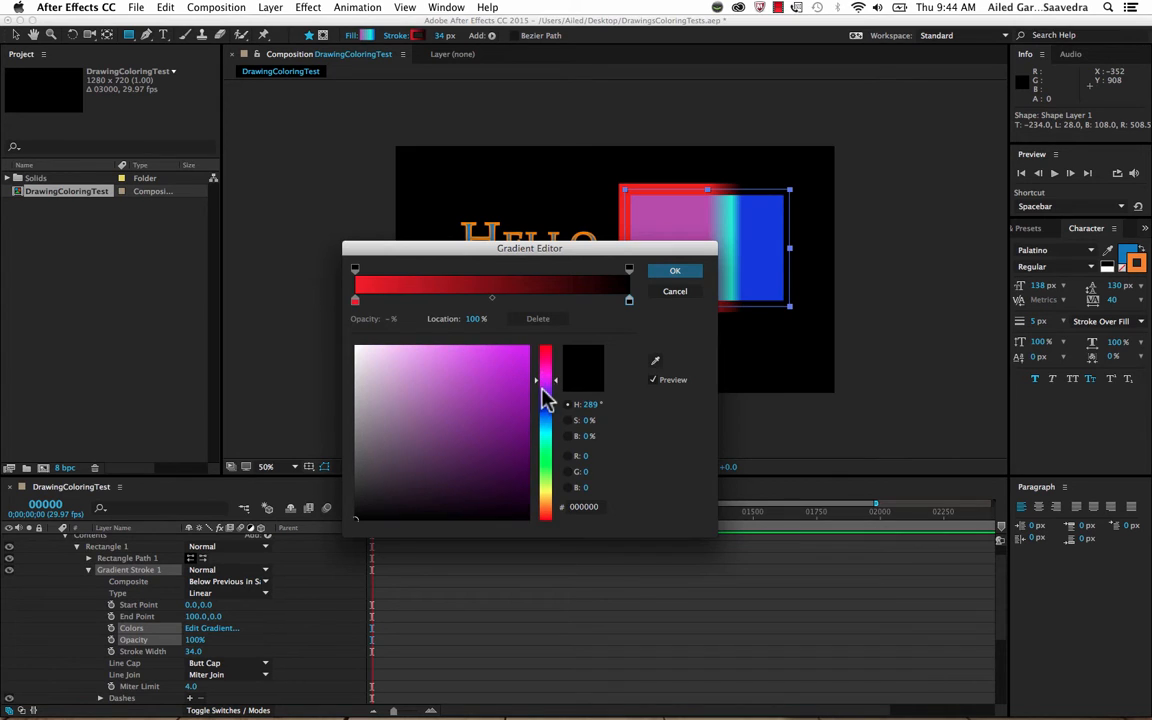
click(545, 450)
click(515, 369)
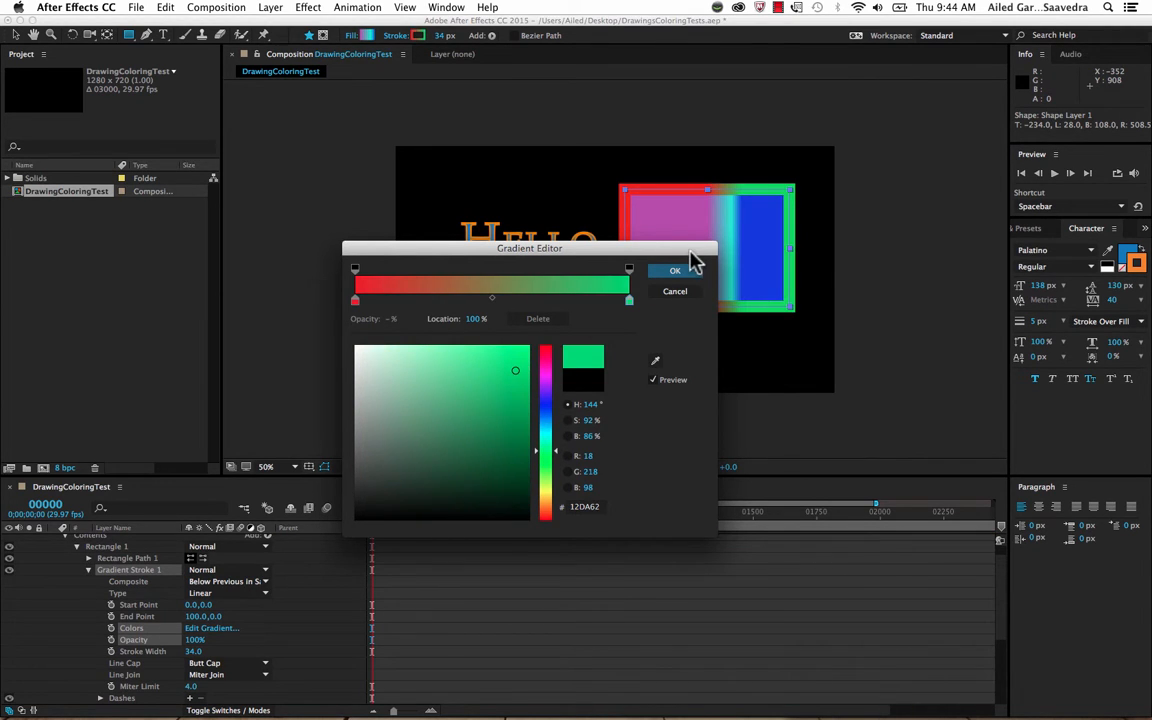
click(675, 270)
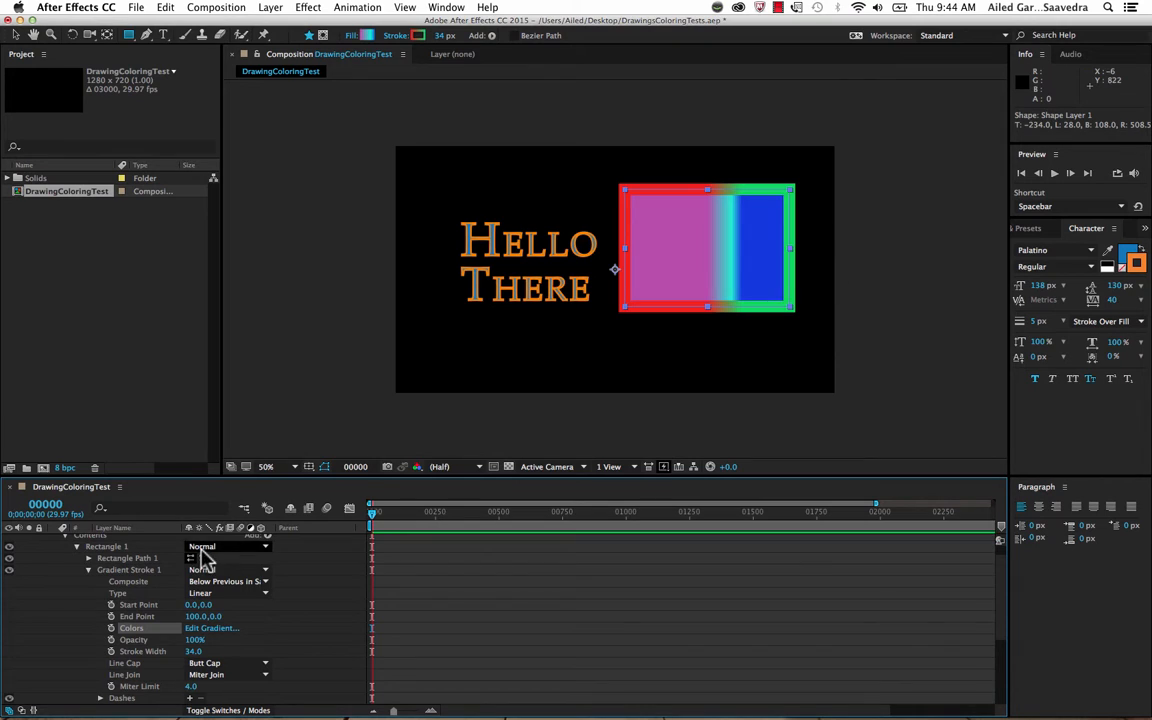
- Collapse the gradient stroke, rectangle, contents and layer property groups of the shape layer in the timeline
click(89, 570)
click(77, 547)
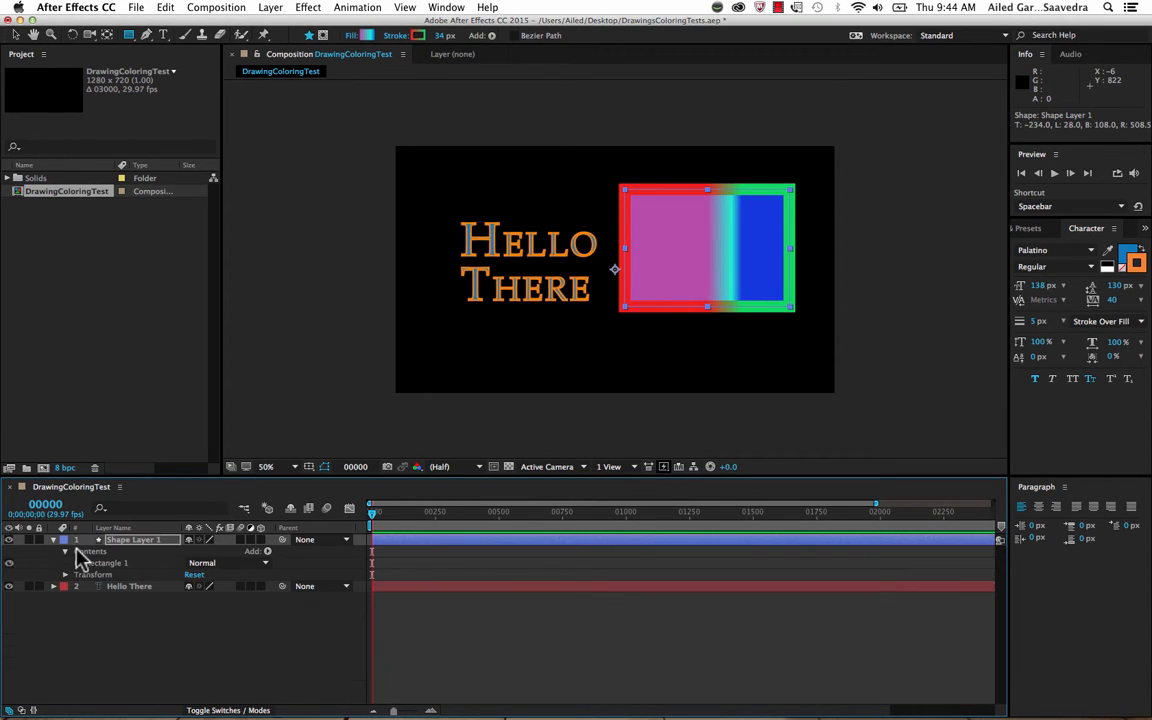
click(66, 551)
click(53, 540)
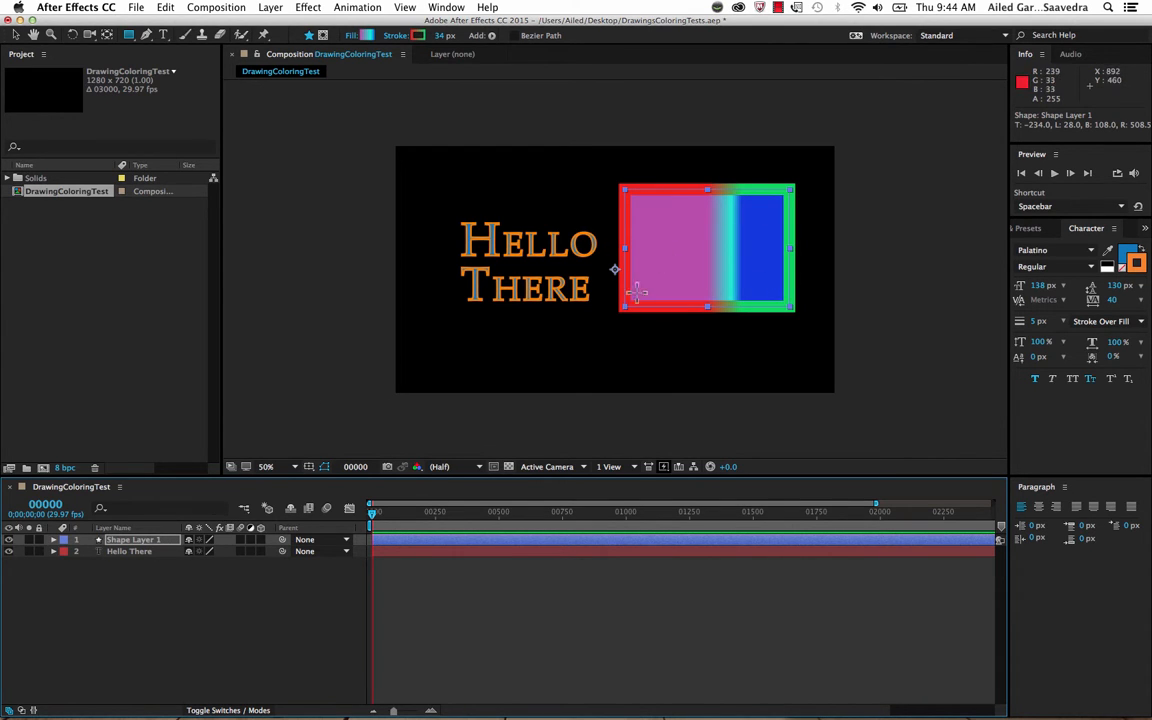
- Rename the shape layer to "Colorful Rectangle" and deselect it
click(137, 541)
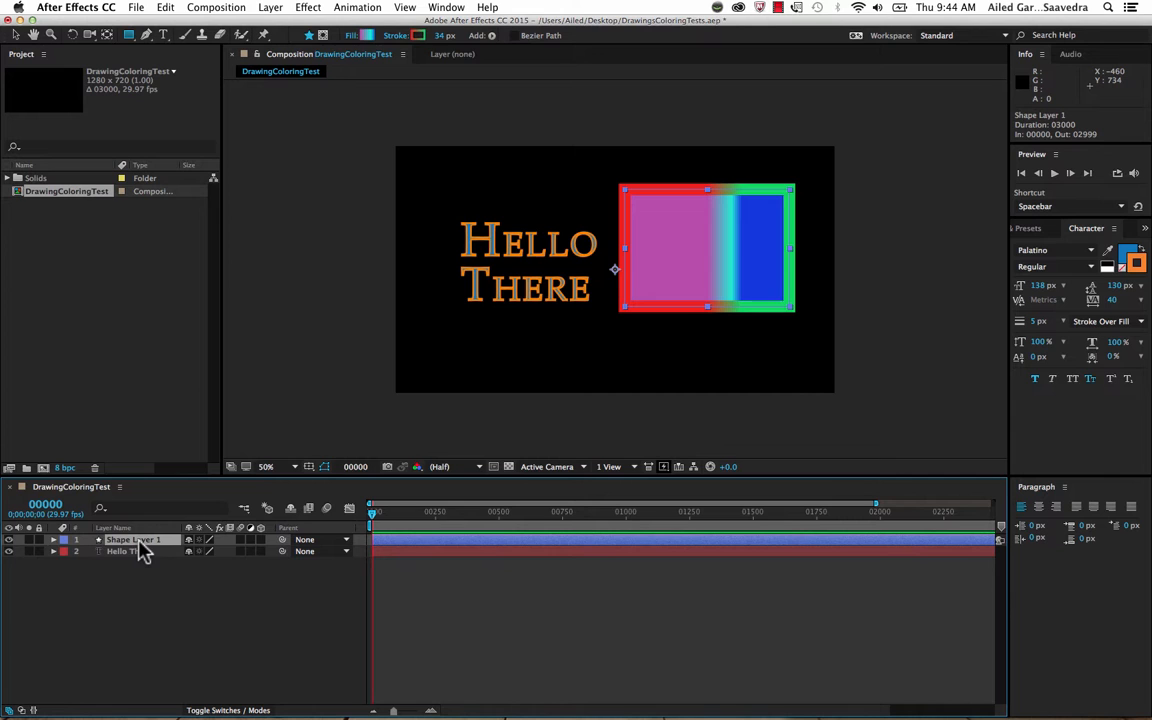
right_click(139, 541)
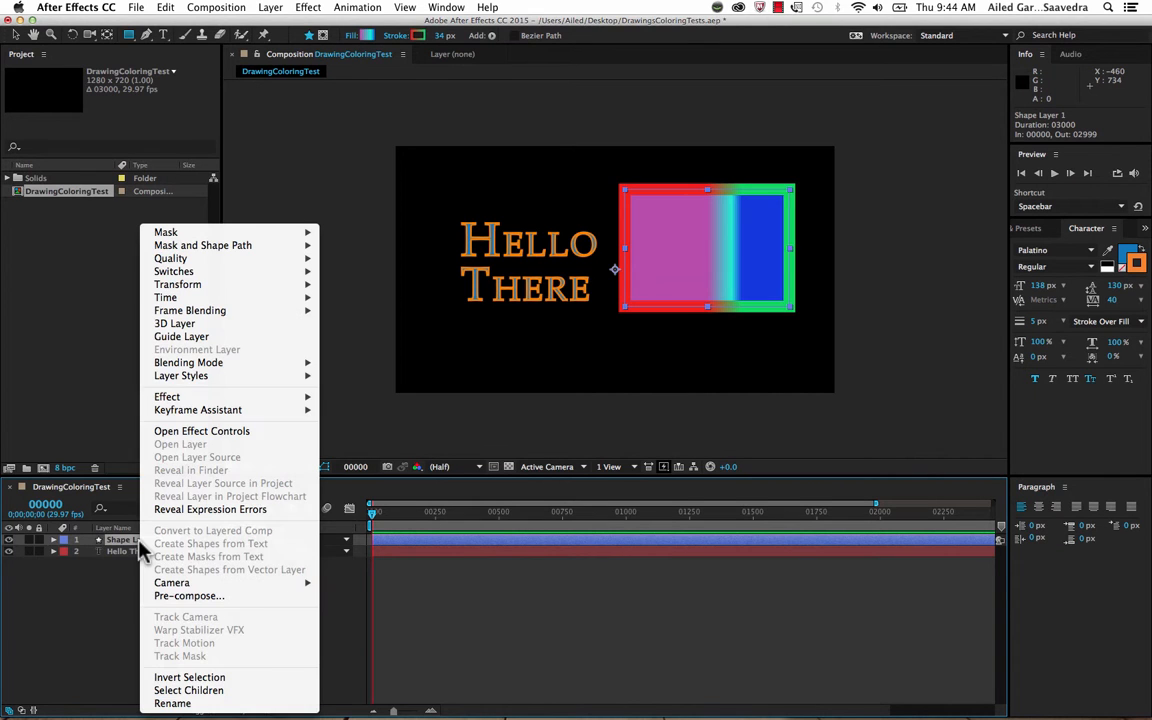
click(194, 704)
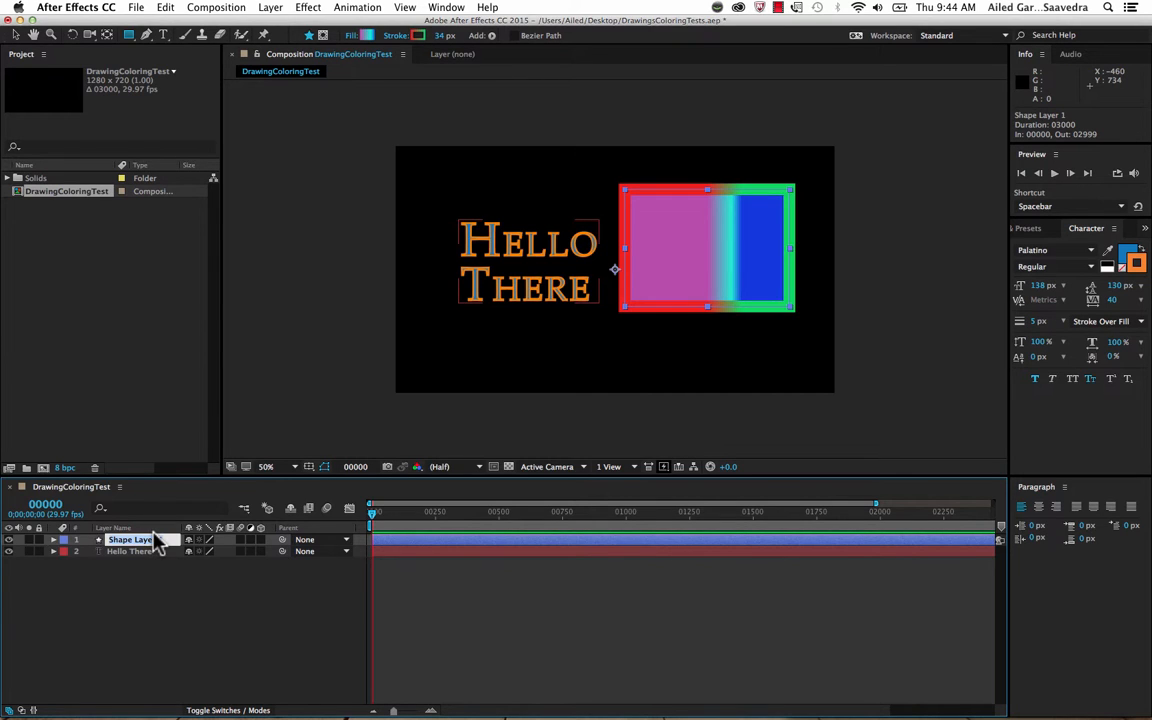
text(Colorful Rectangle)
key(Return)
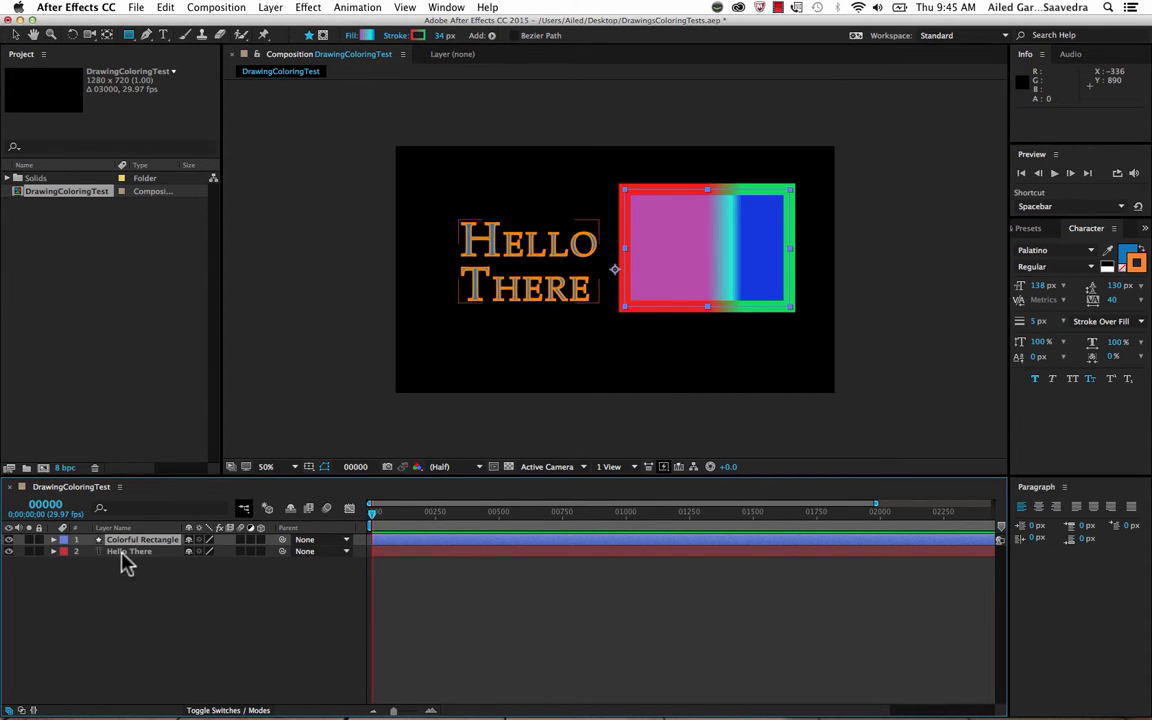
click(145, 605)
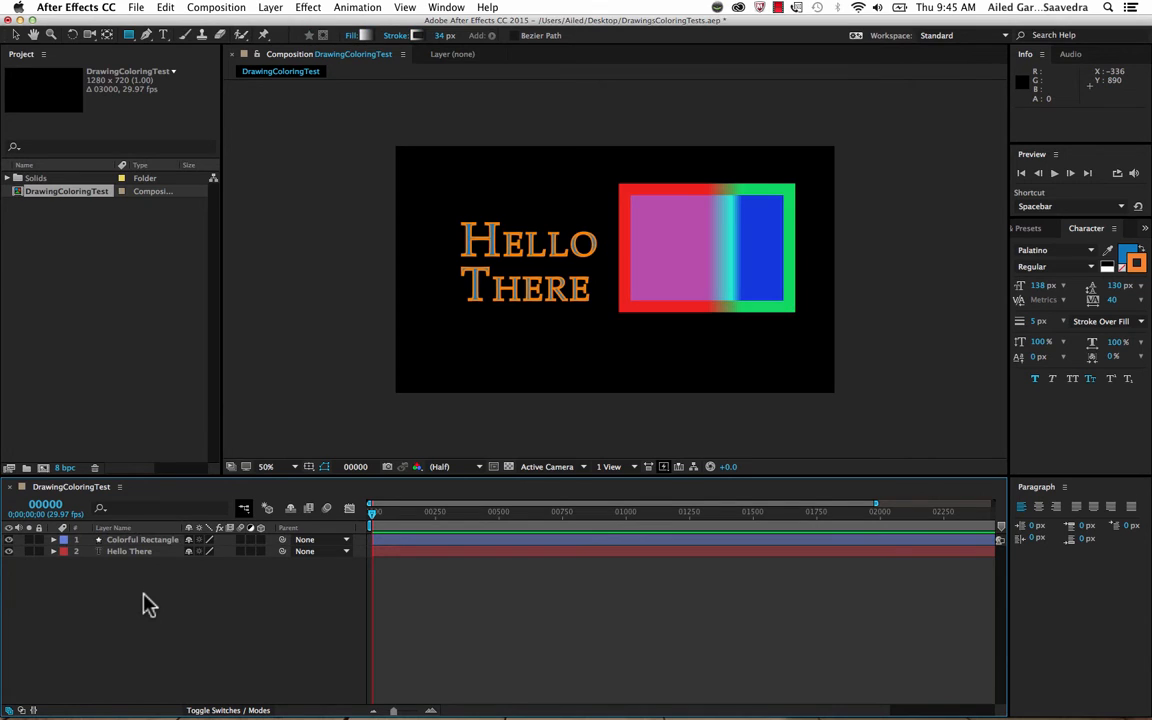
- Draw a closed heart-shaped path with the Pen tool over the rectangle, and adjust the curve and side vertex of its left lobe
click(146, 37)
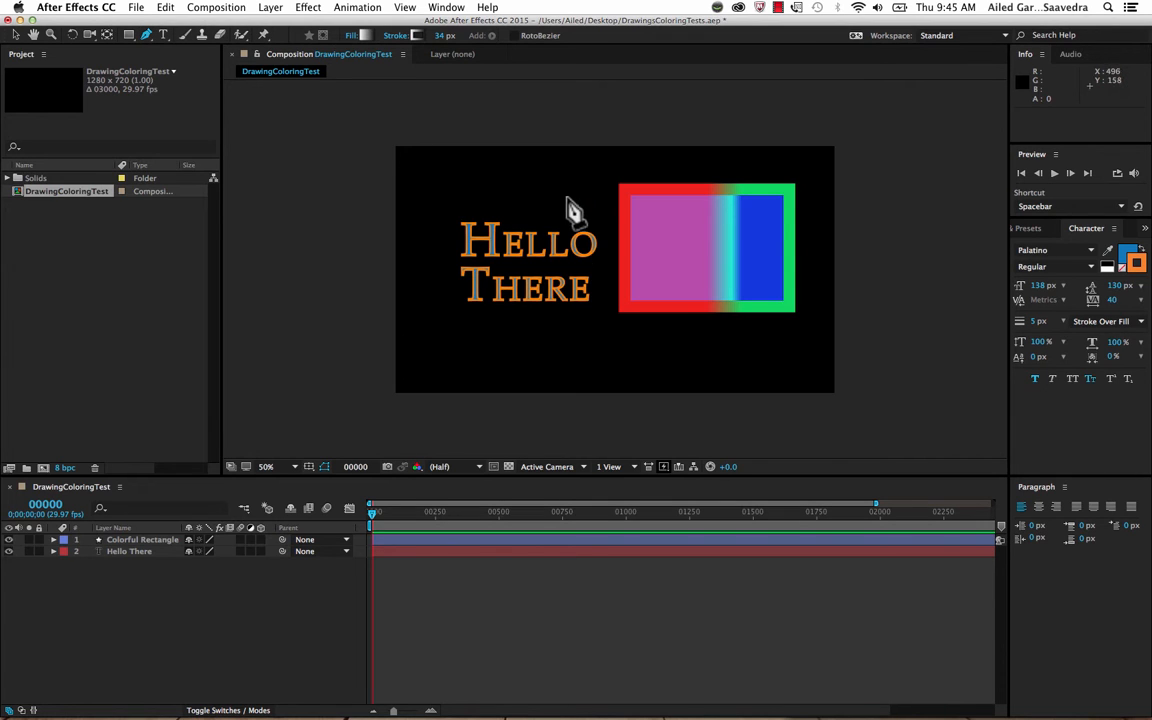
click(701, 218)
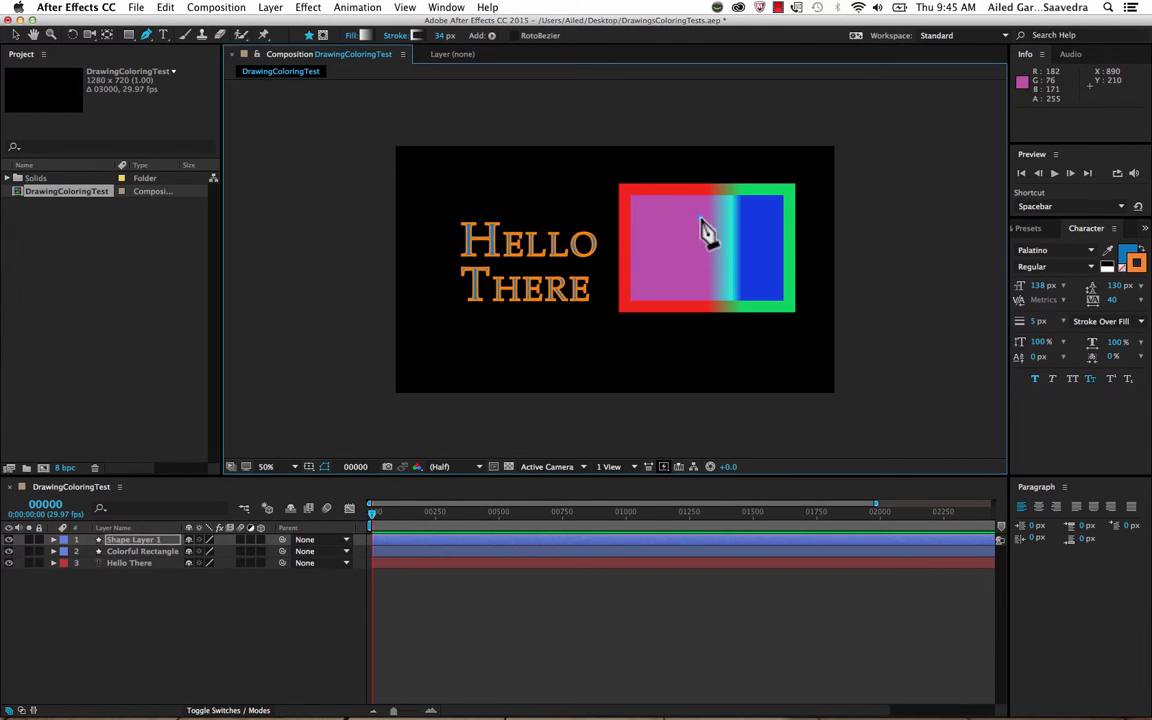
drag(758, 184, 812, 221)
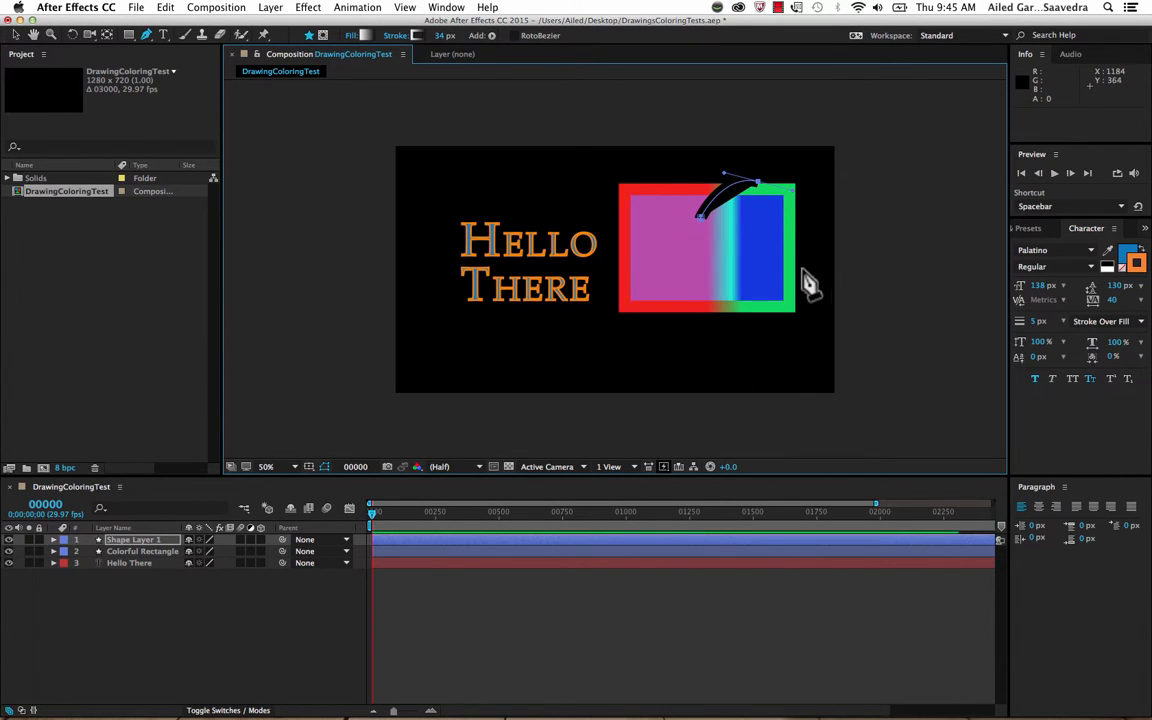
drag(804, 283, 784, 337)
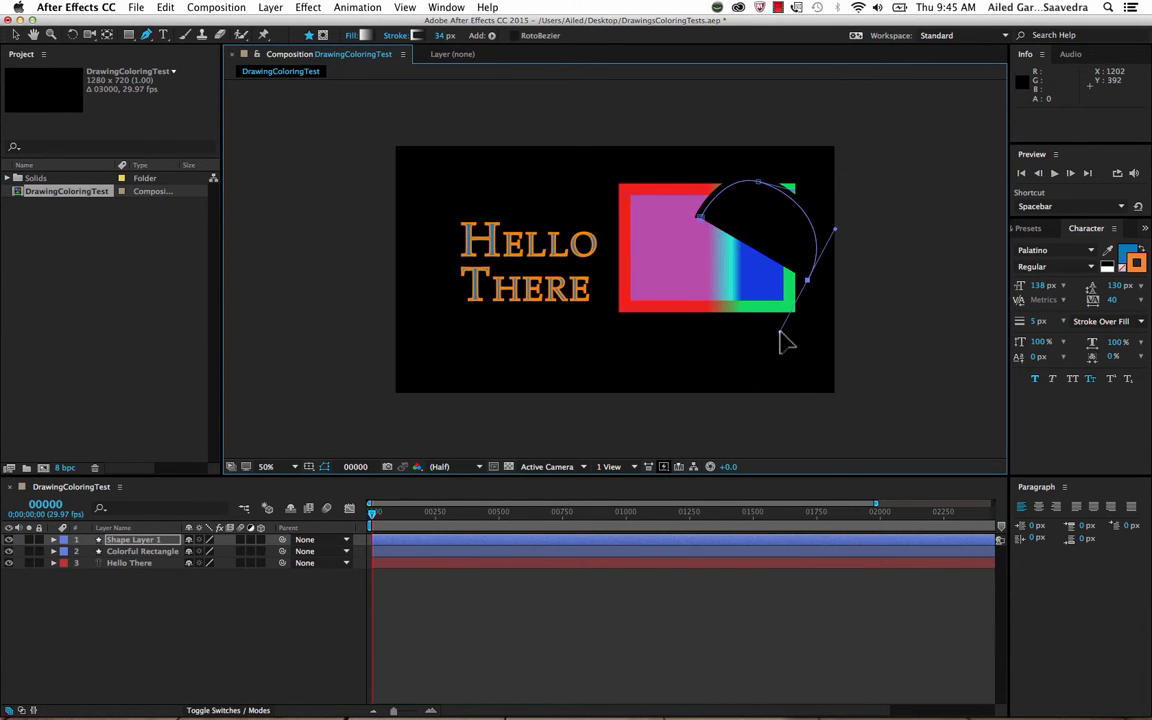
click(704, 384)
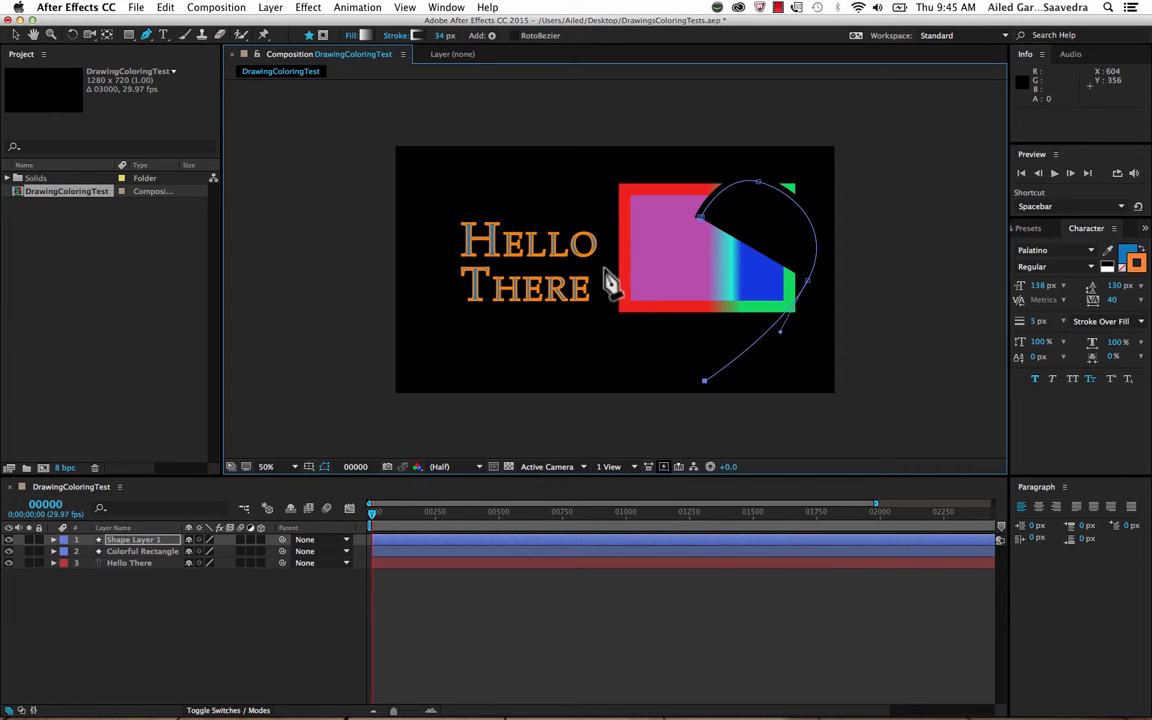
drag(599, 268, 661, 171)
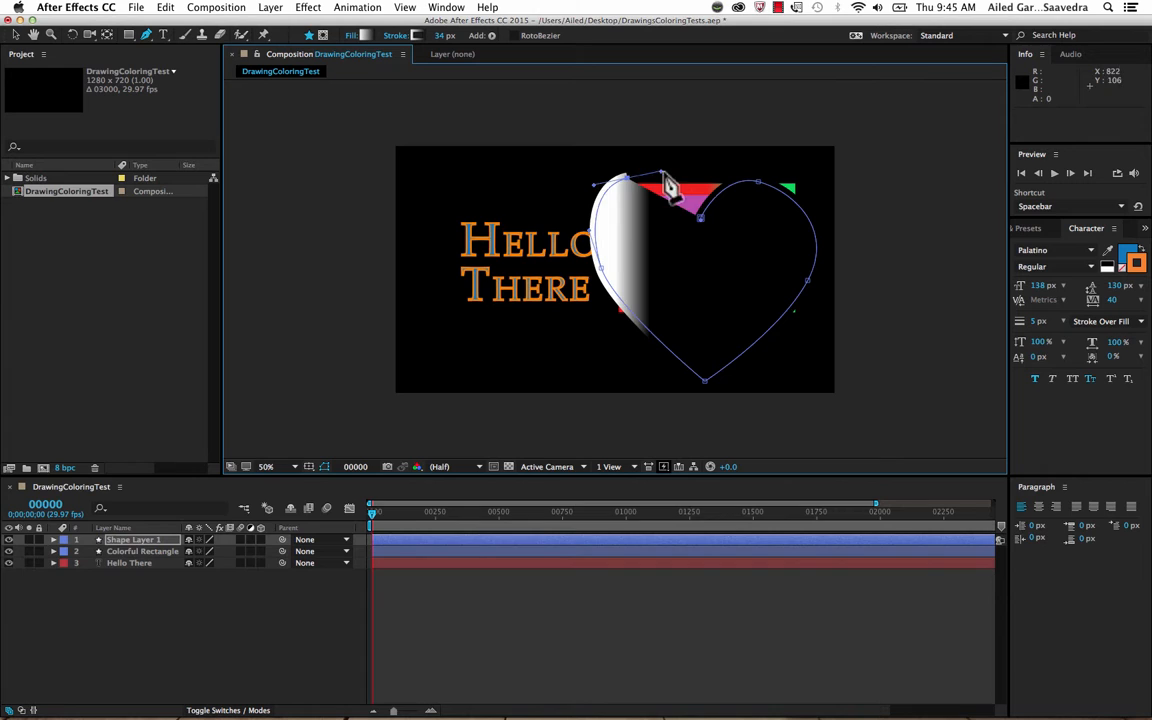
click(700, 218)
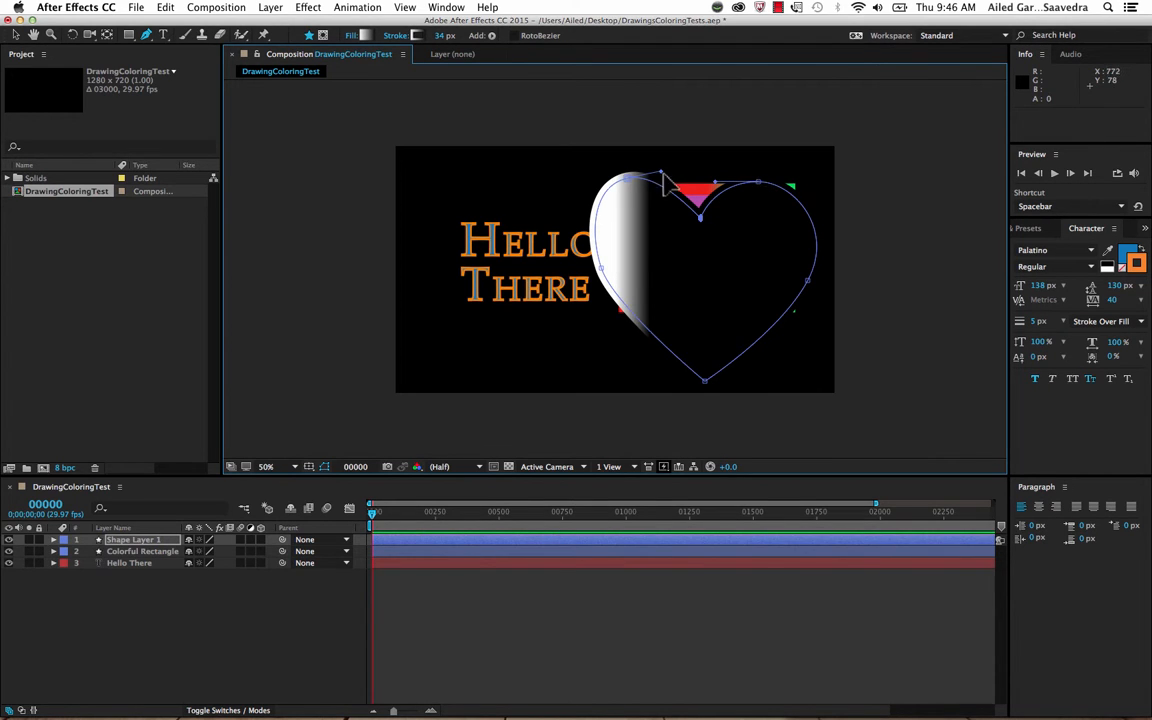
drag(662, 172, 686, 168)
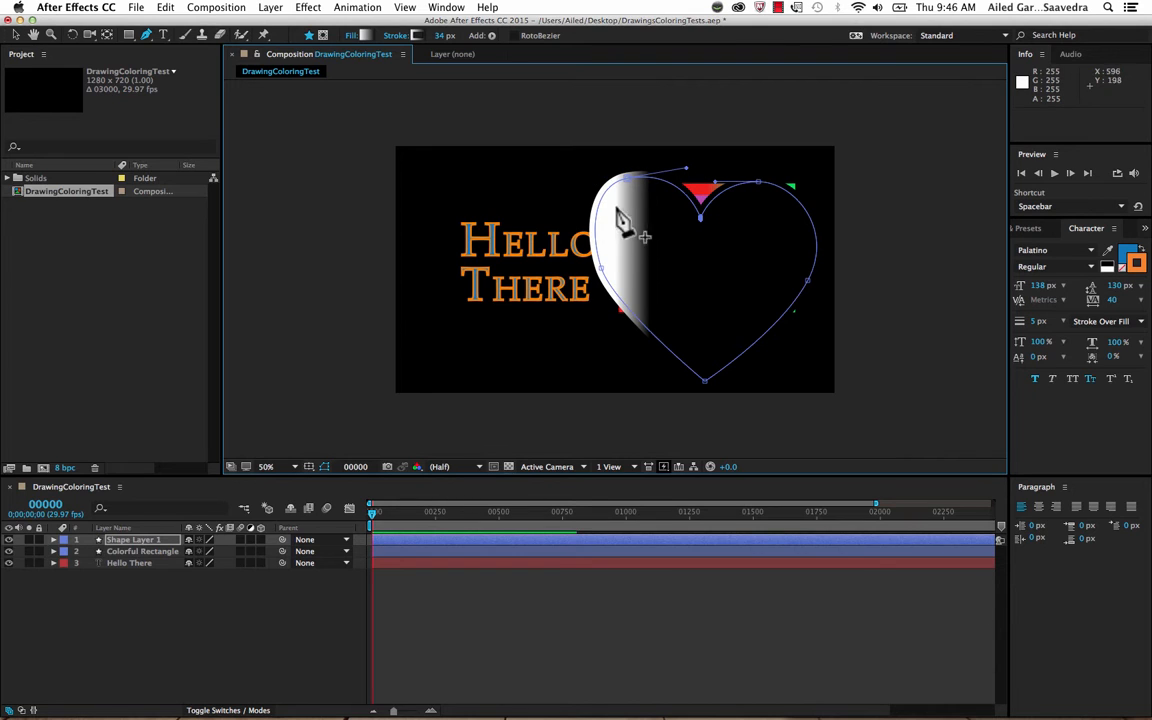
drag(602, 268, 591, 272)
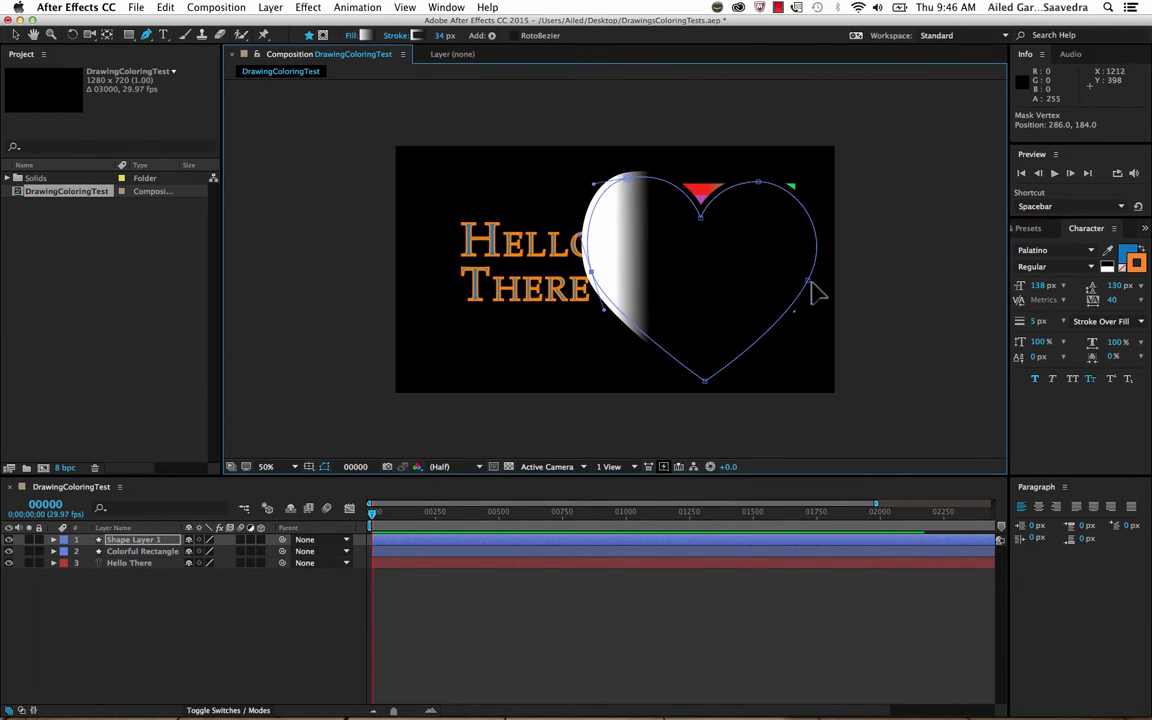
- Try adding a vertex on the heart's left edge and pulling it inward, and undo the change
click(592, 216)
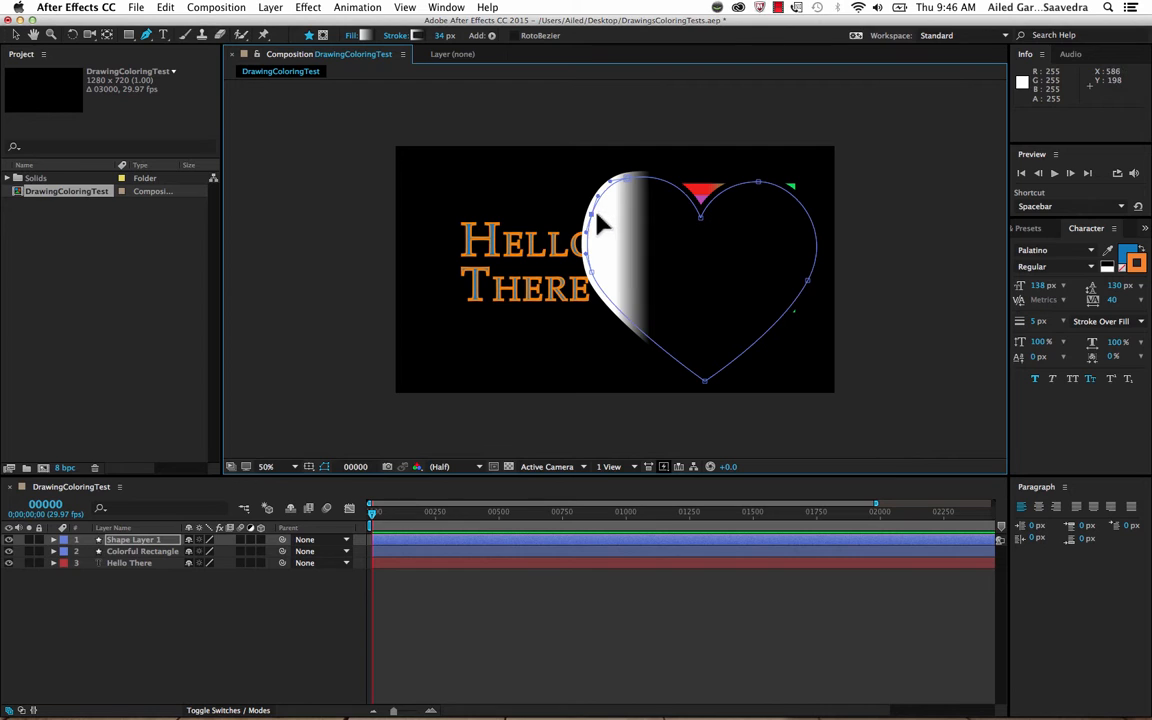
drag(597, 218, 612, 229)
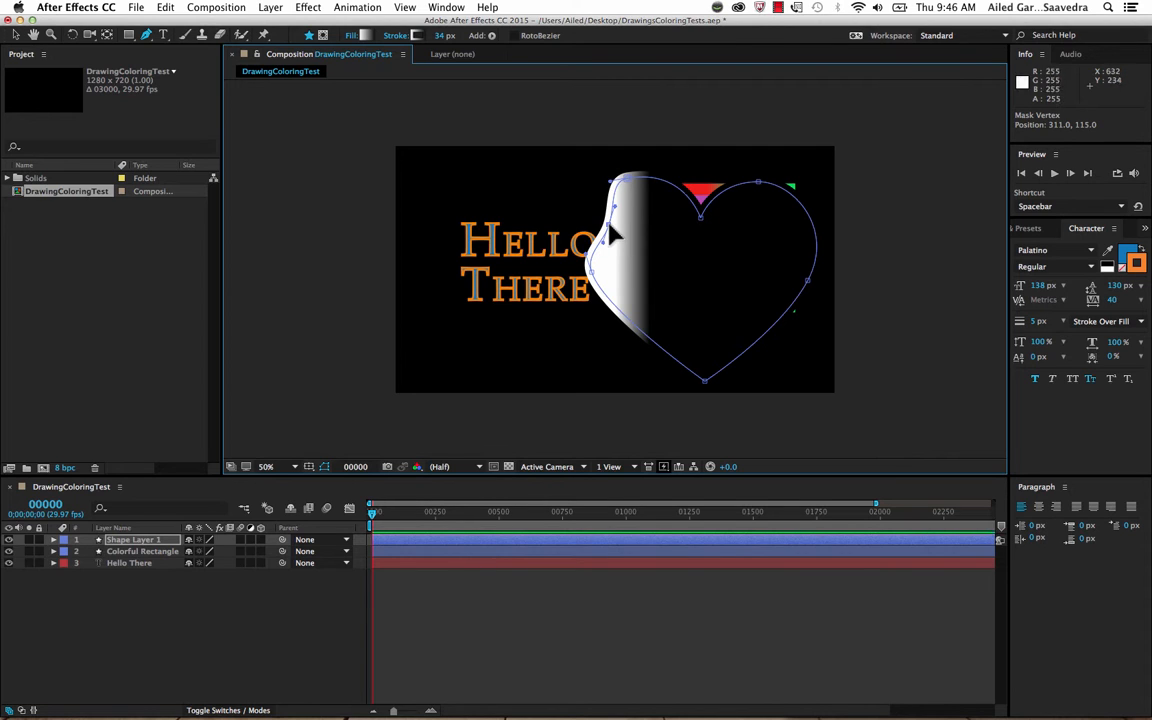
key(super+z)
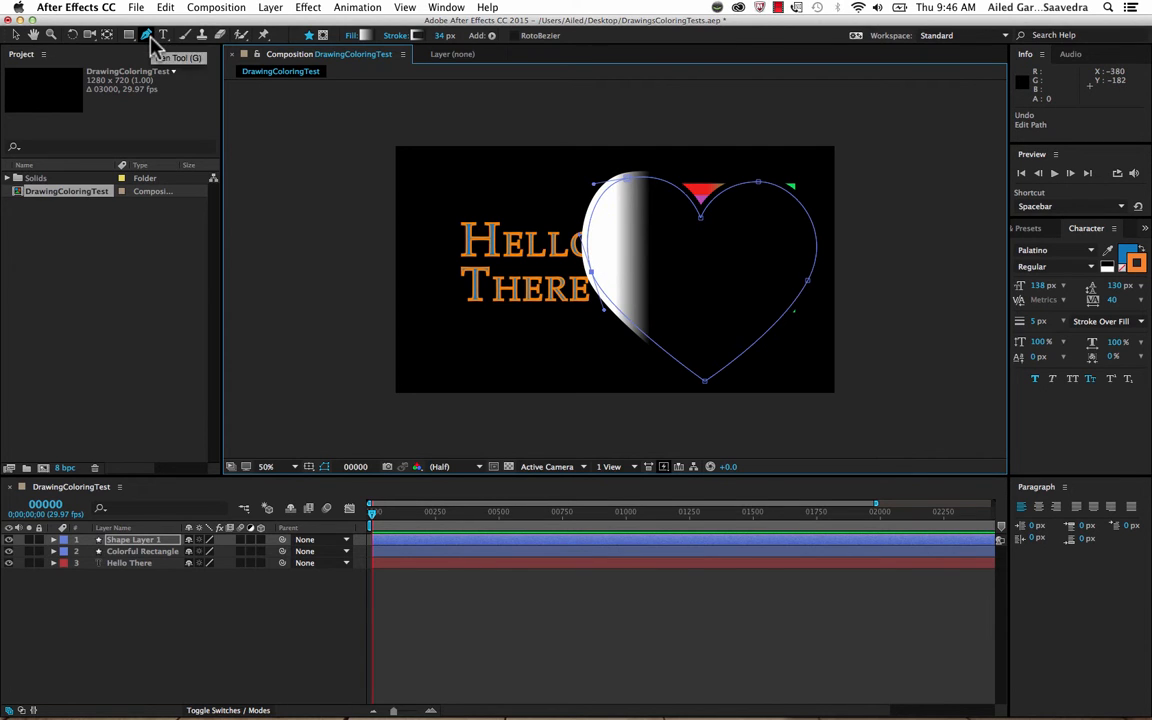
- Try the Delete Vertex Tool on the heart's upper-left vertex, and undo the deletion
click(150, 40)
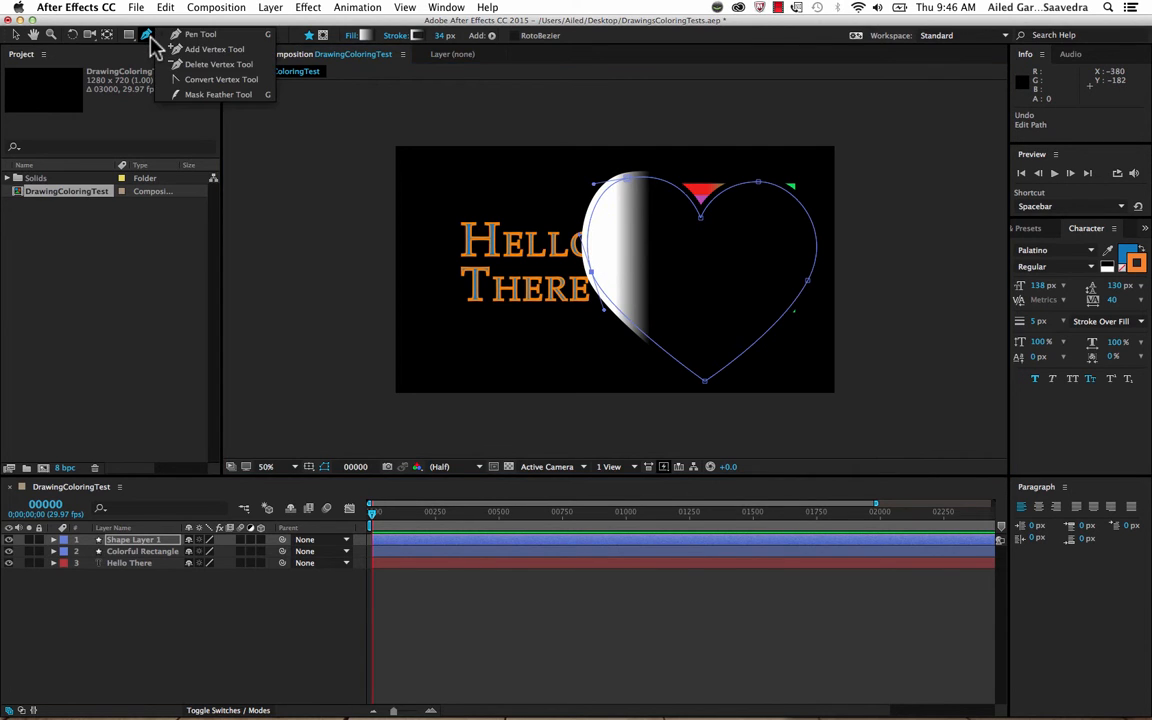
click(198, 64)
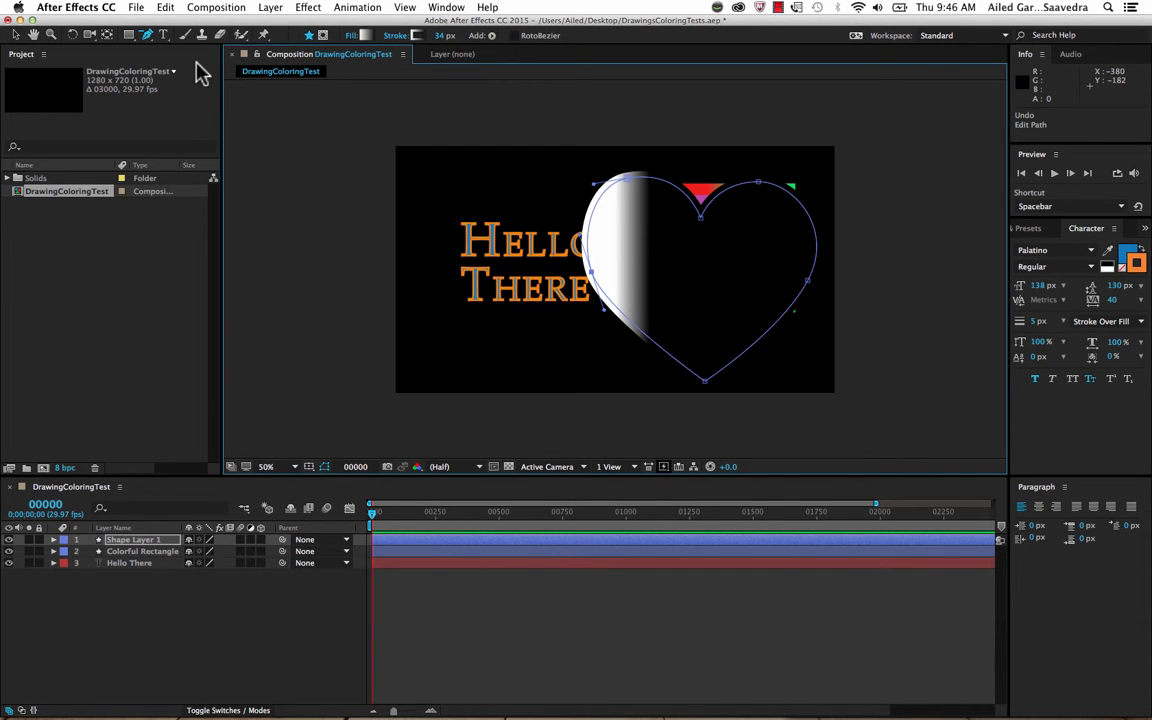
click(594, 185)
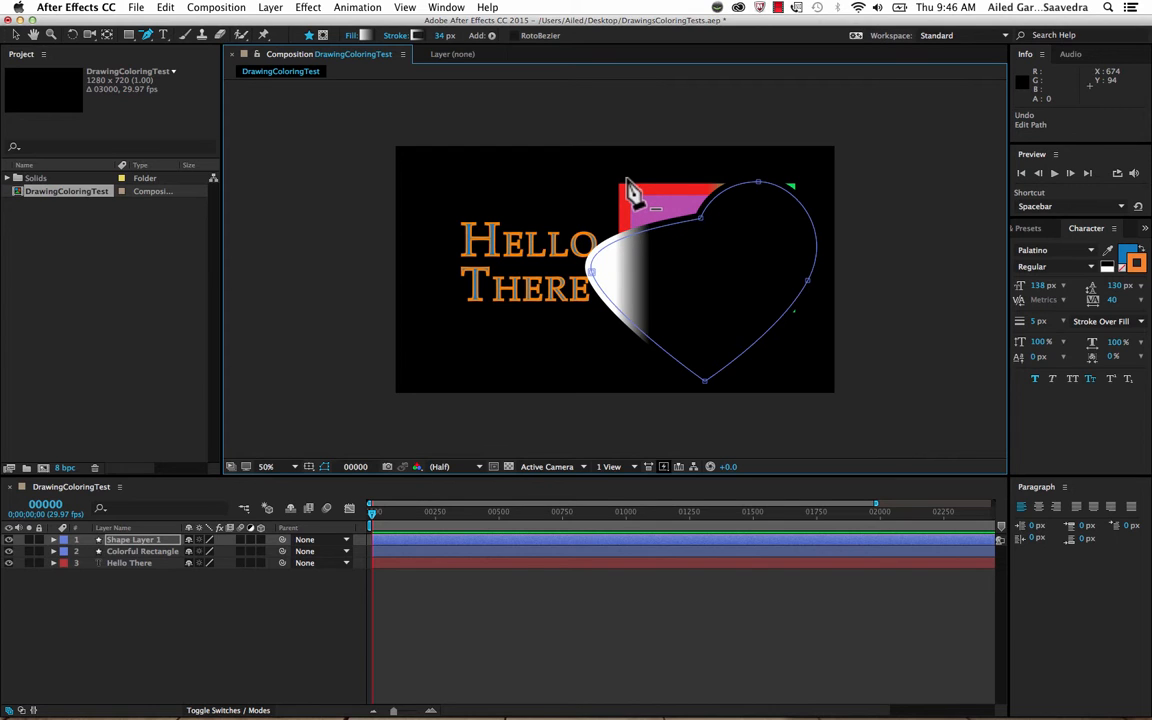
key(super+z)
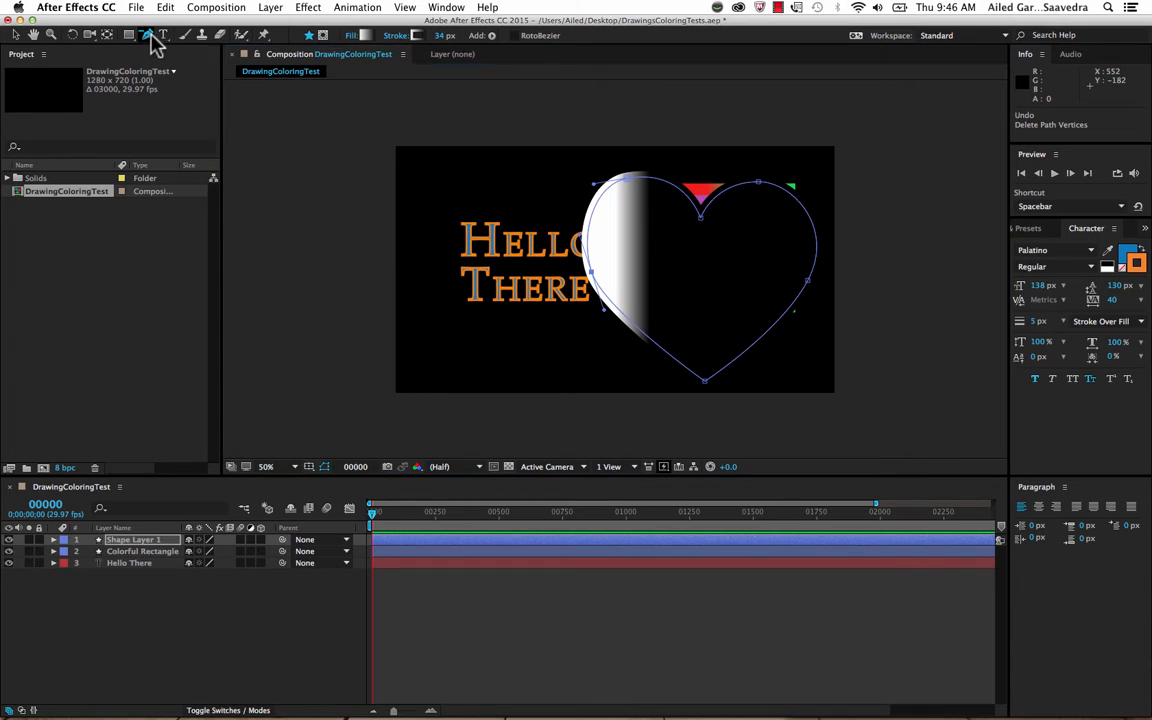
- Convert the heart's upper-right vertex to a corner with the Convert Vertex Tool, and pull out new handles to round it again
drag(151, 37, 178, 81)
click(759, 185)
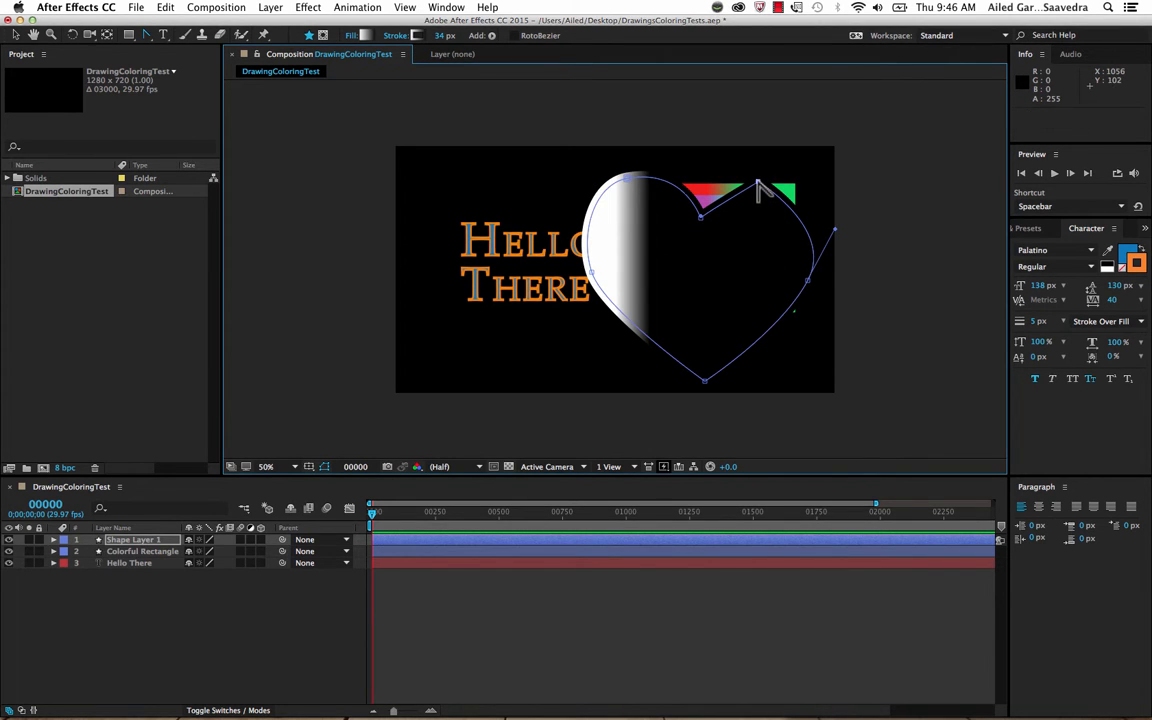
drag(759, 185, 715, 181)
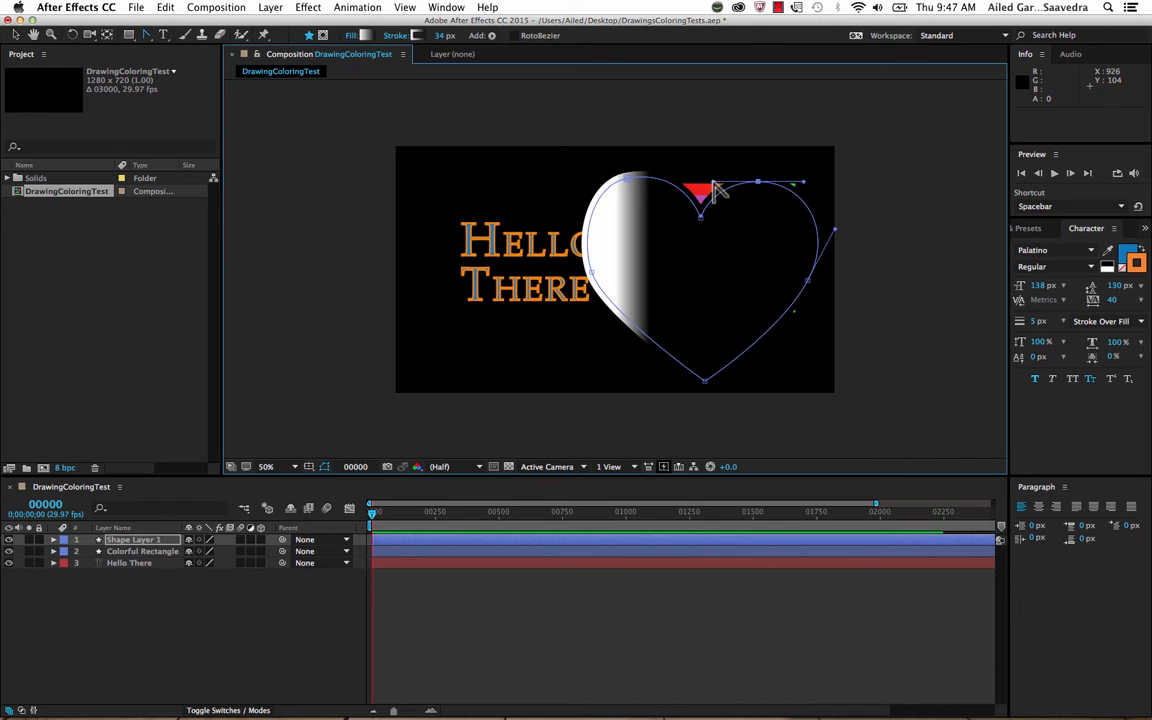
- Place a single Pen tool point inside the heart's left half, and select the heart shape with the Selection tool
click(146, 35)
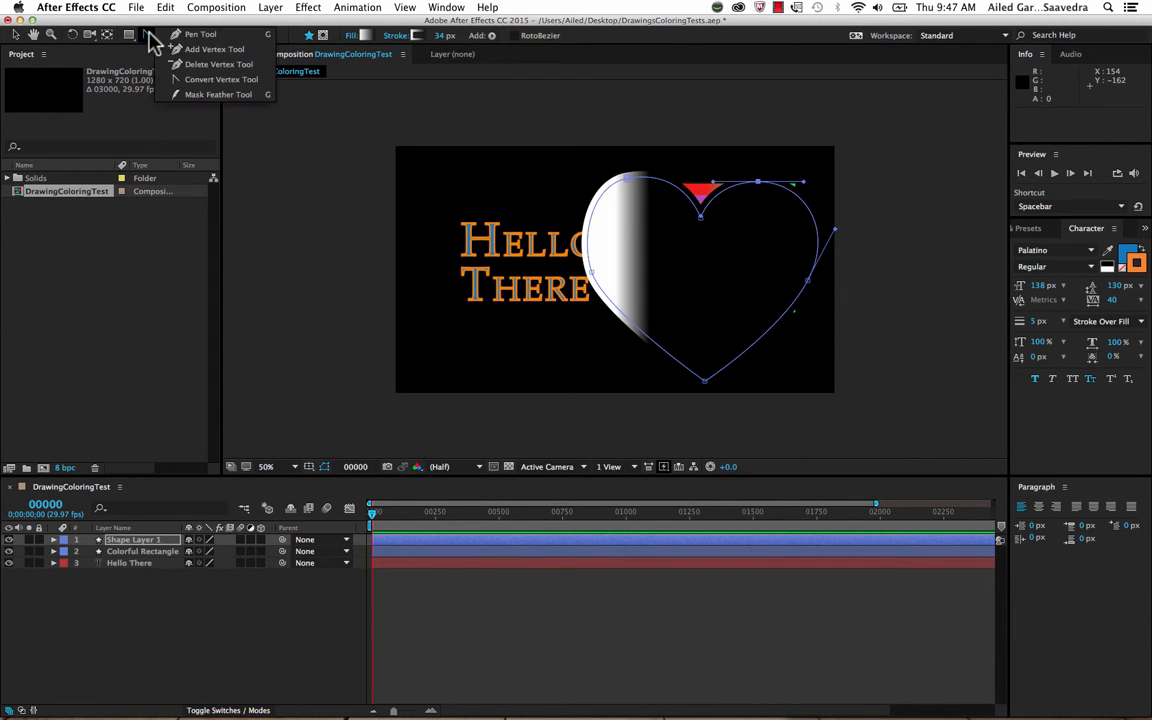
click(172, 36)
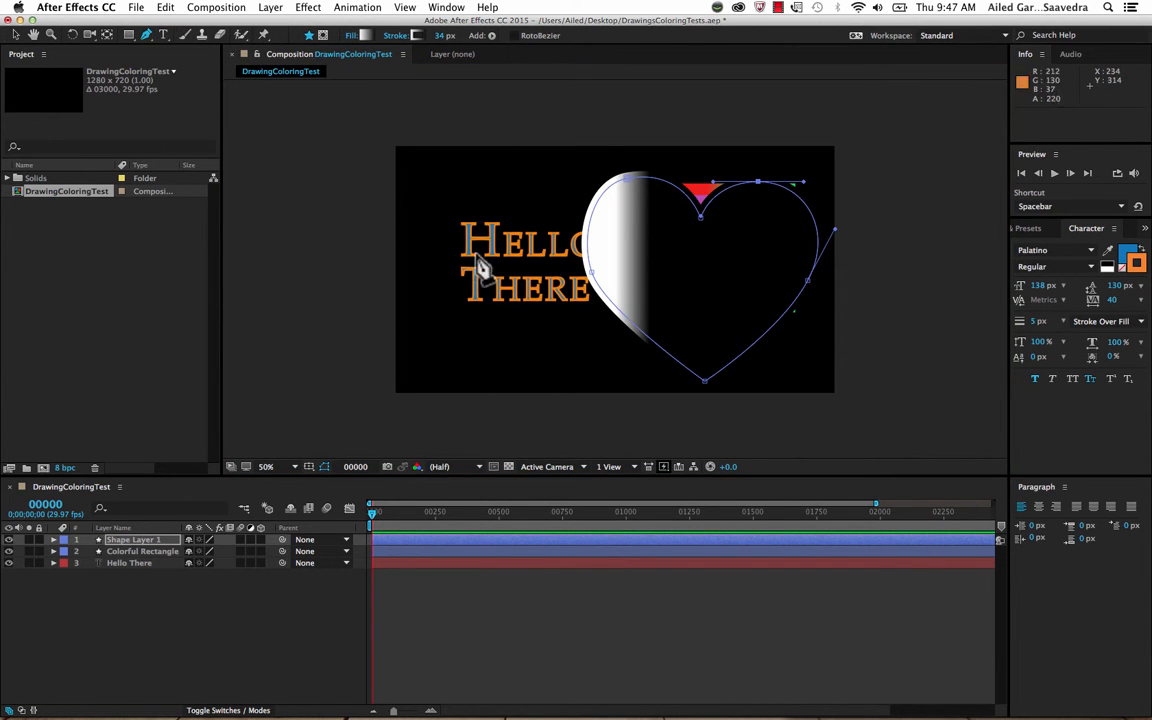
click(626, 250)
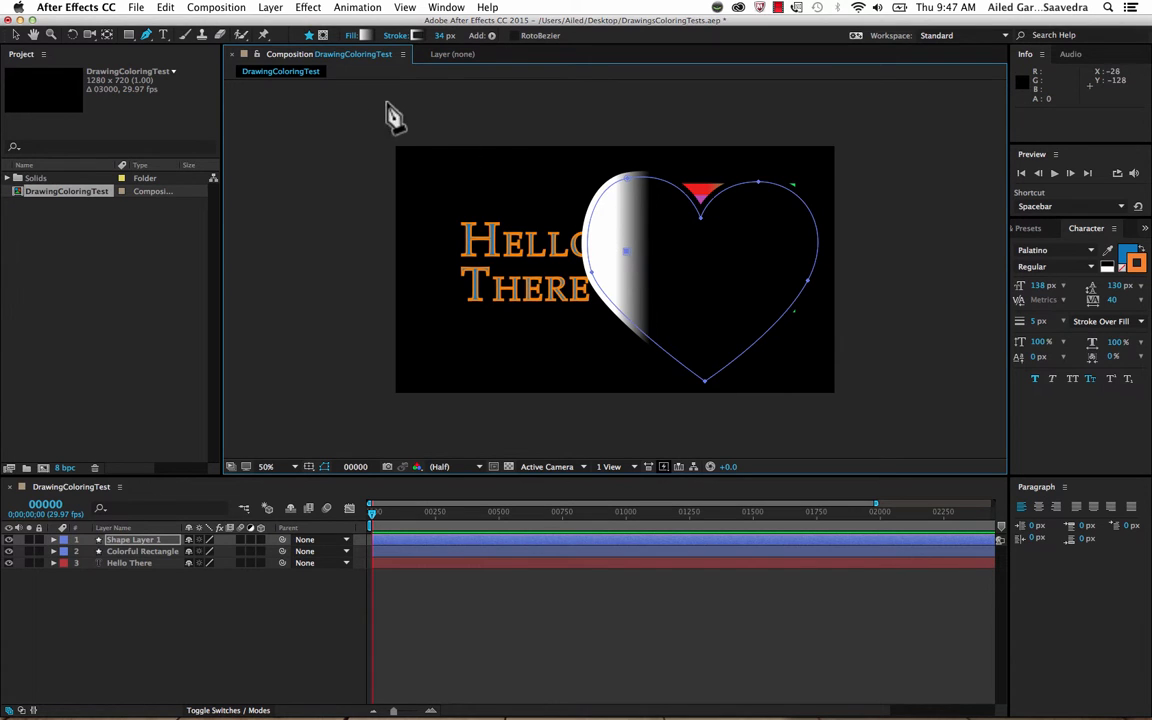
click(16, 35)
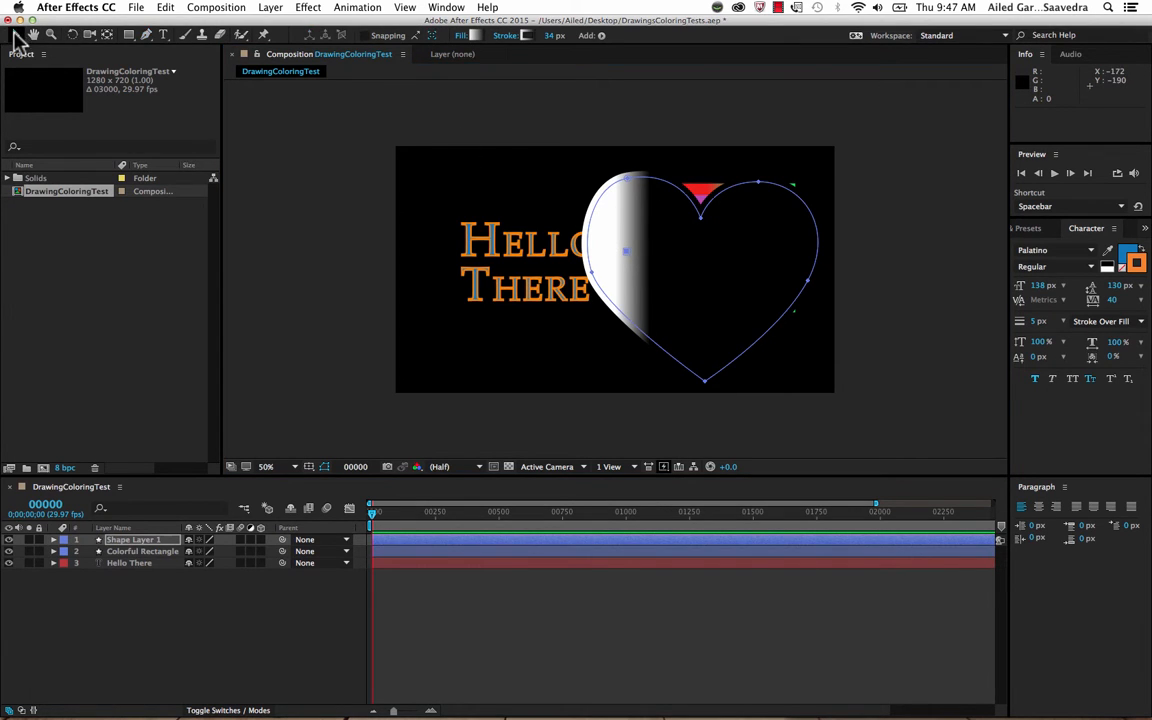
click(637, 226)
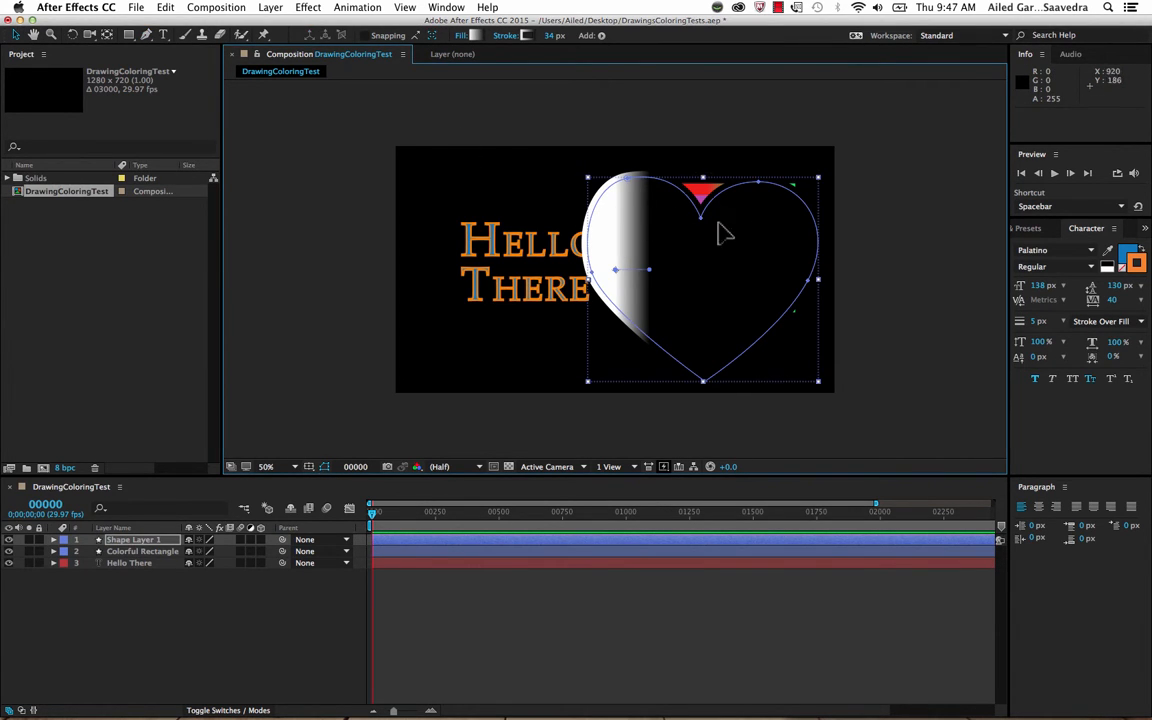
- Leave the fill gradient unedited and change the heart's fill type to Solid Color
click(475, 38)
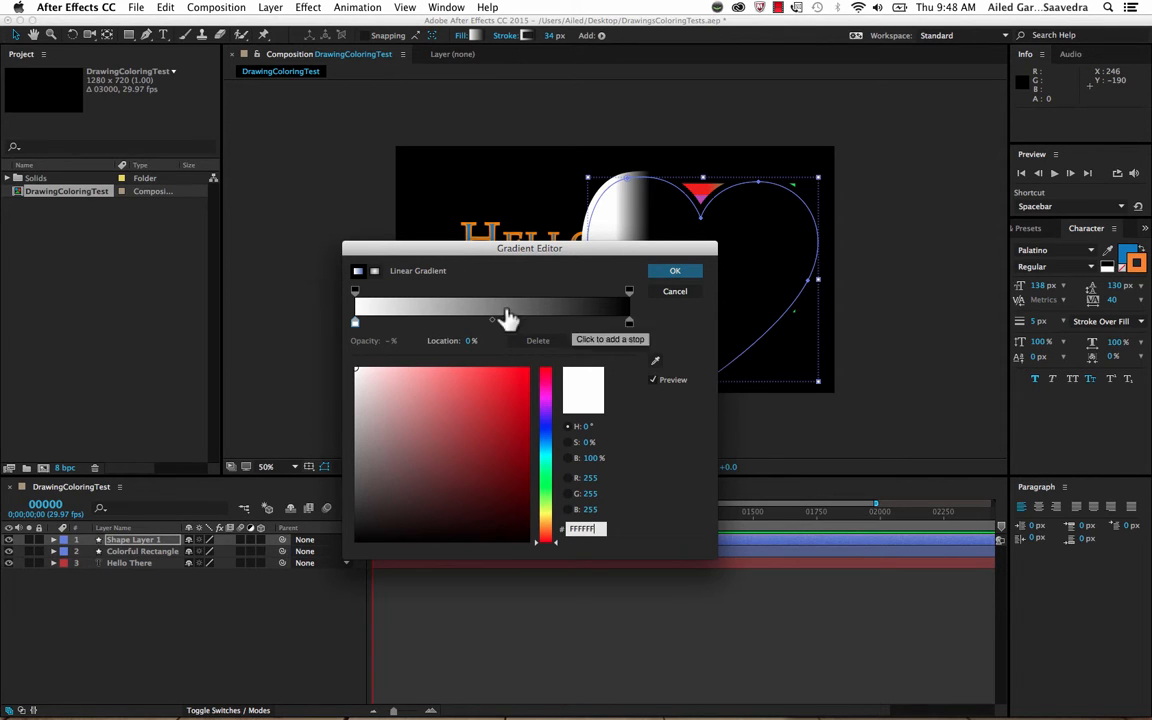
click(672, 292)
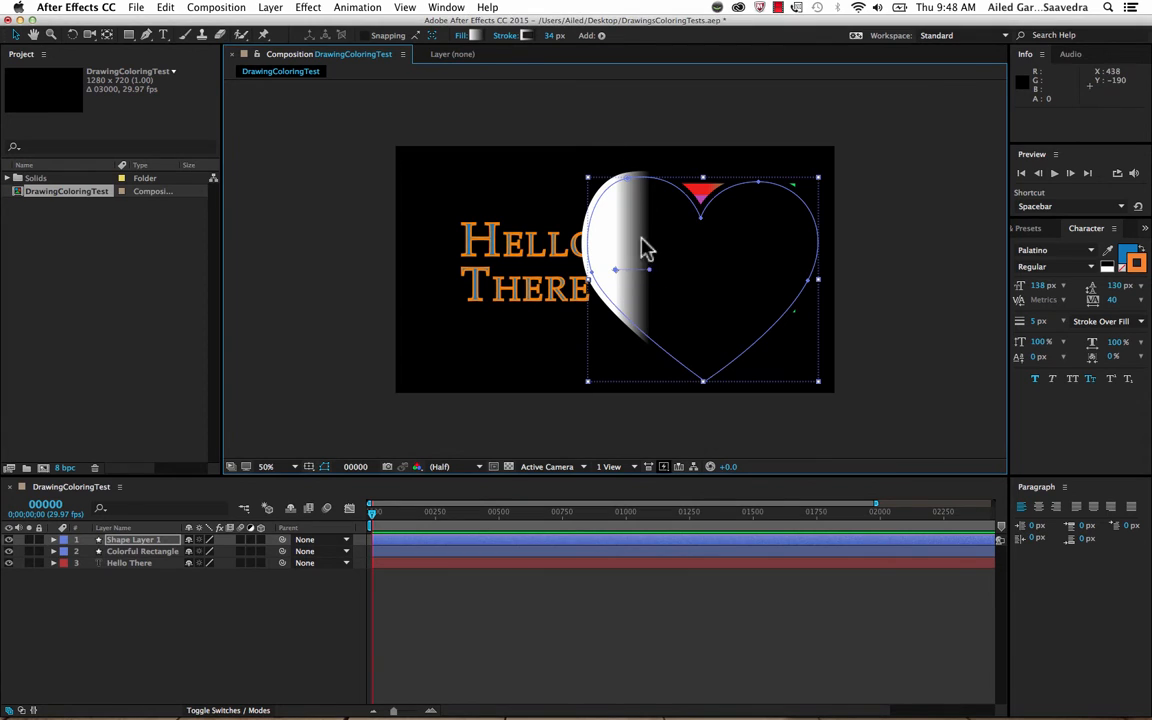
click(462, 36)
click(522, 335)
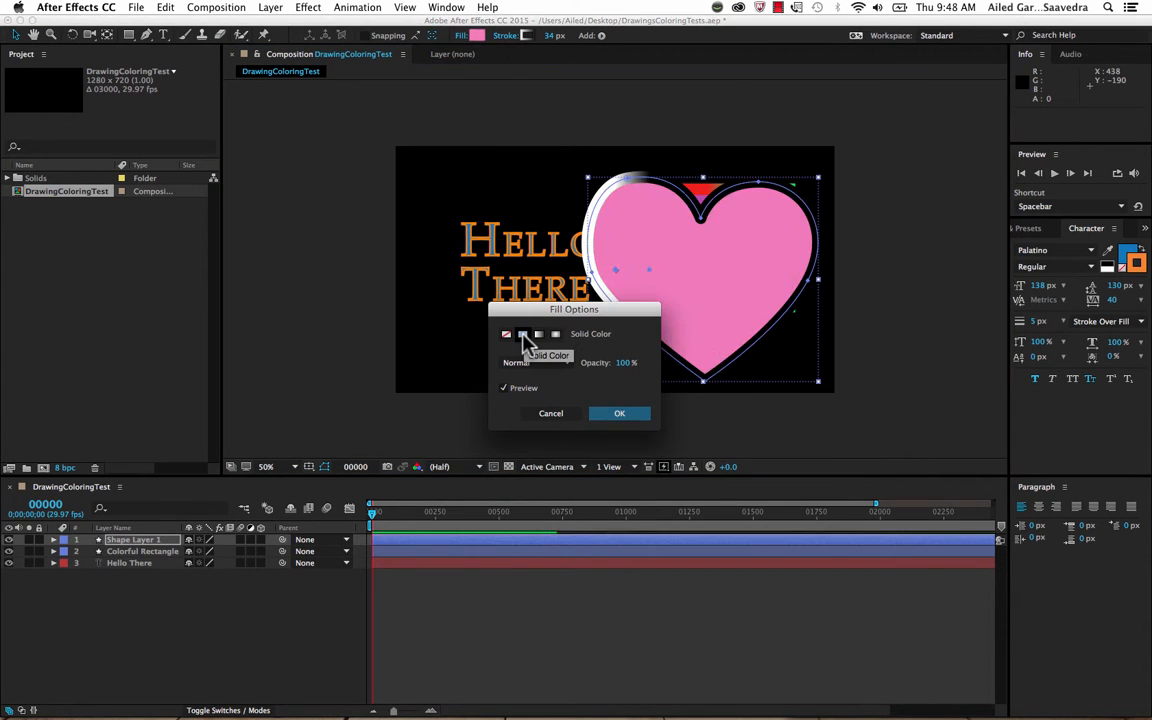
click(607, 416)
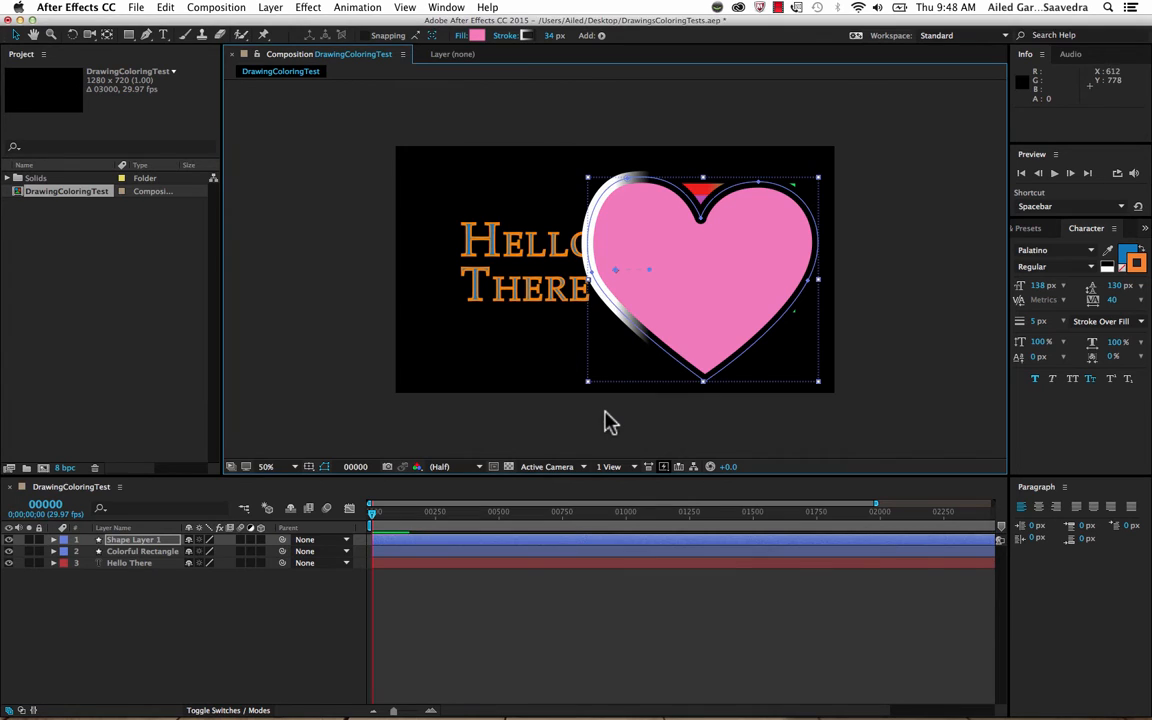
- Set the heart's stroke type to None and deselect the shape
click(507, 36)
click(507, 337)
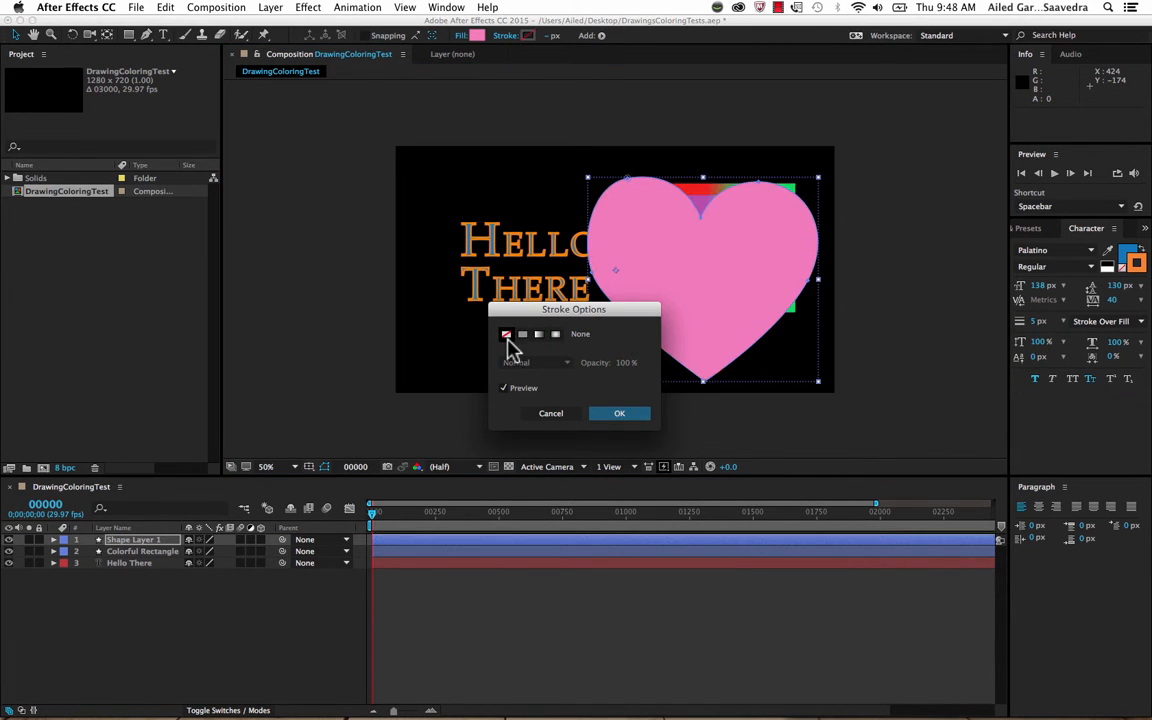
click(611, 416)
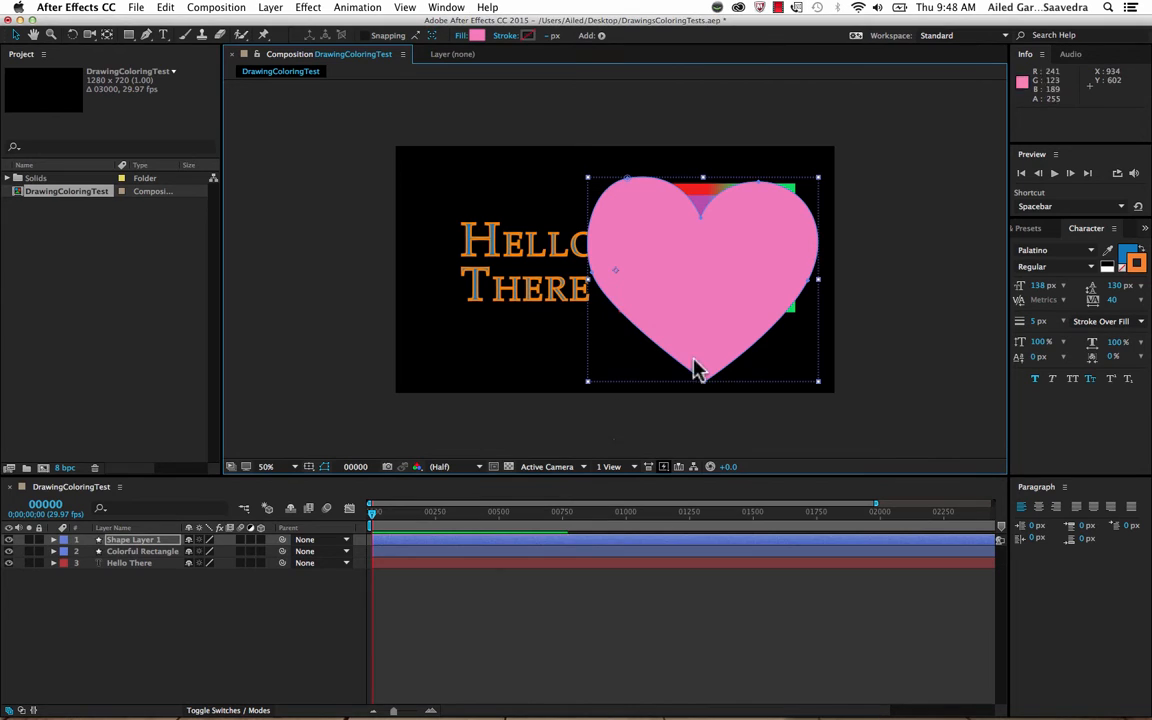
click(874, 306)
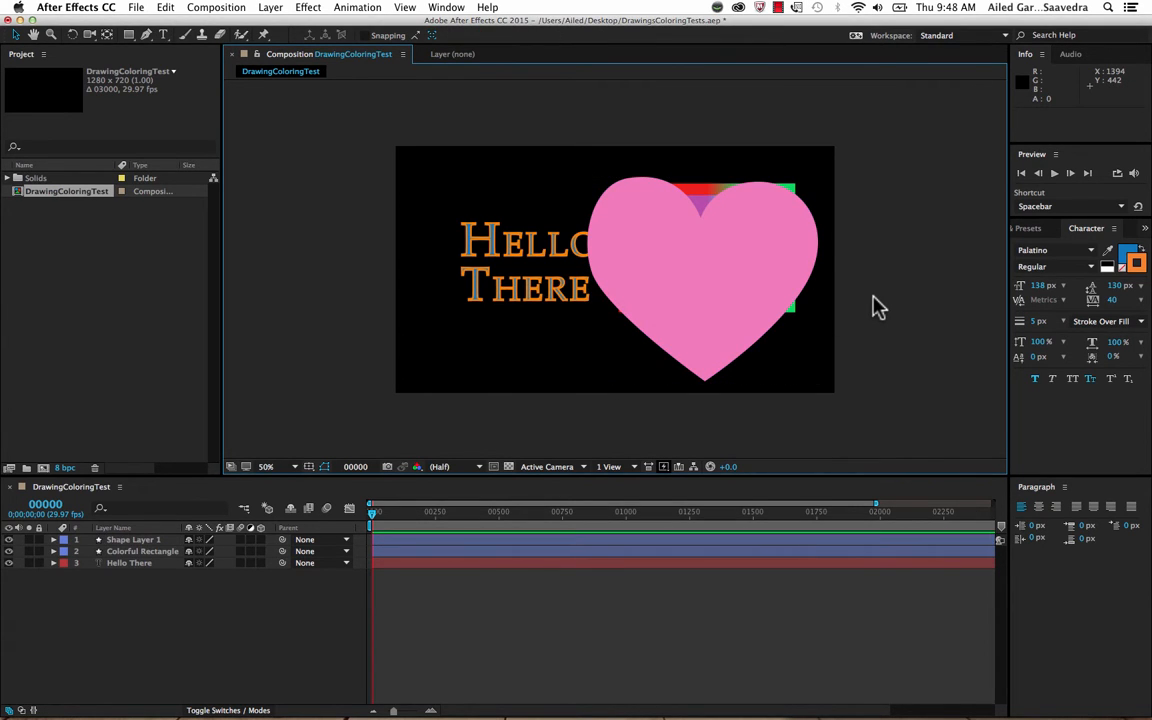
- Look at the heart layer's Contents and Transform property groups, collapse the layer, and reselect the heart
click(757, 290)
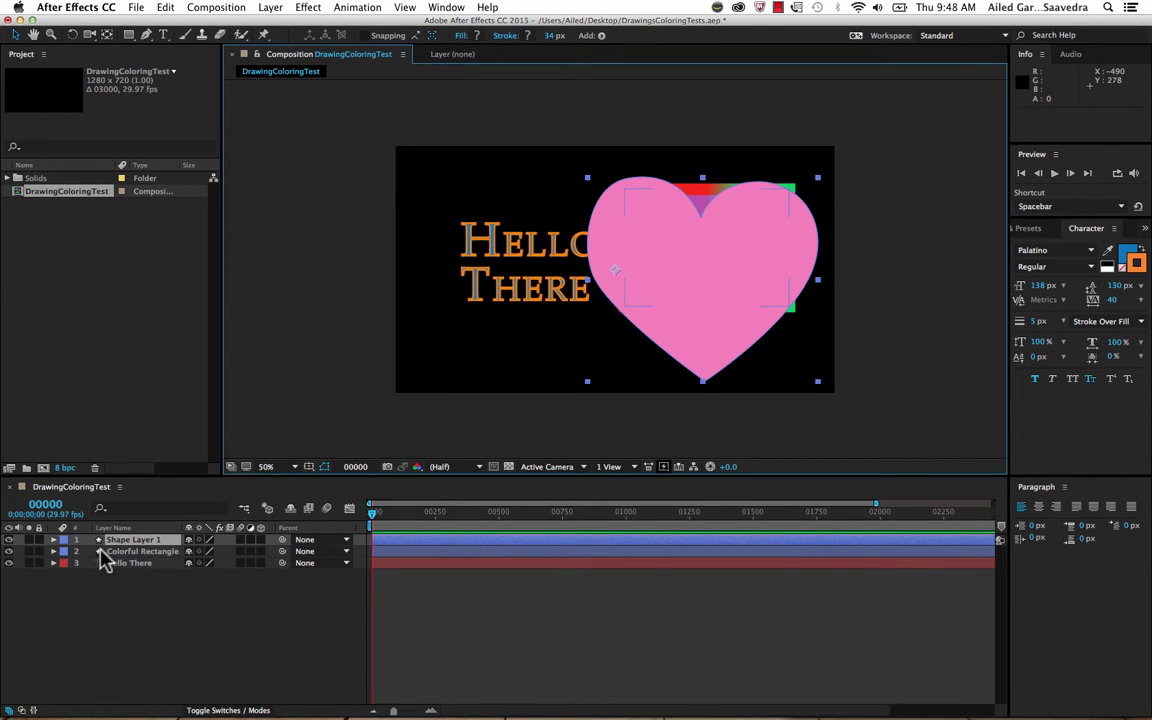
click(54, 540)
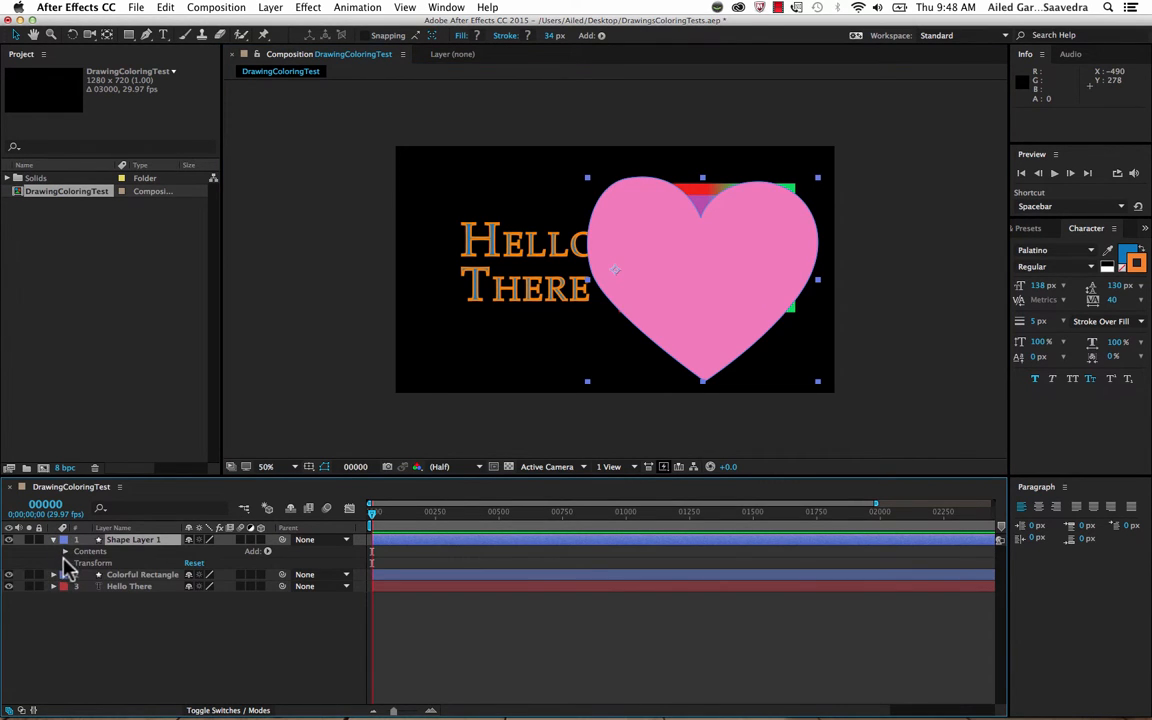
click(66, 564)
click(66, 564)
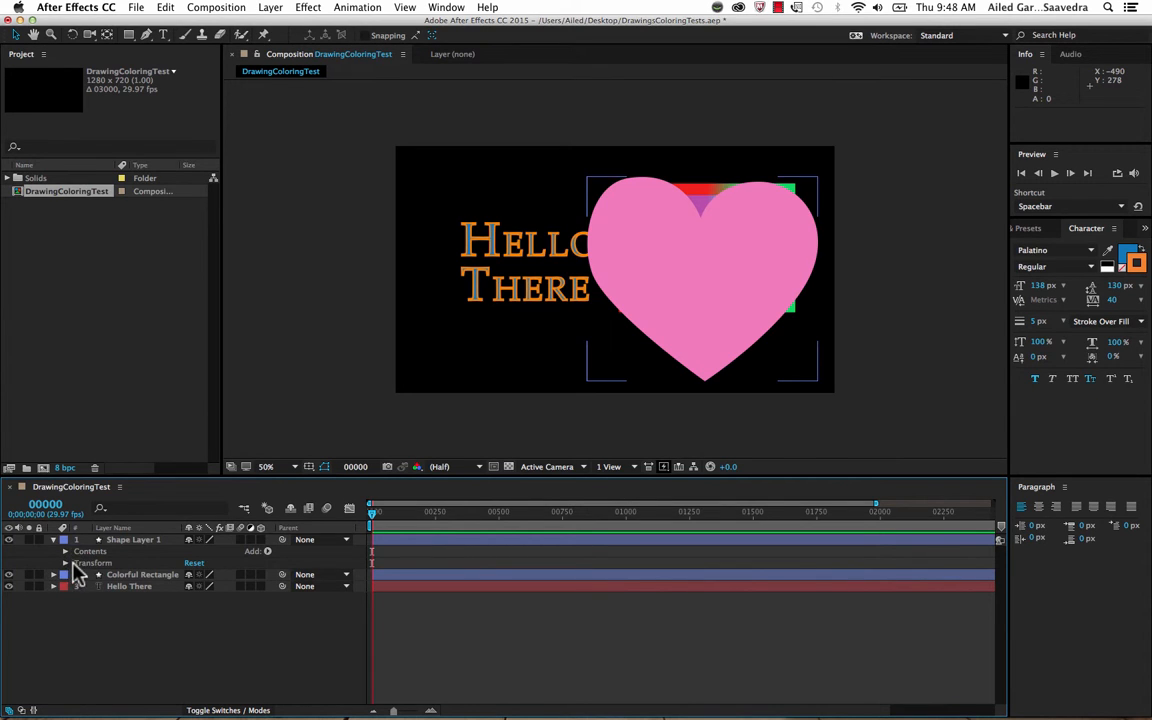
click(54, 540)
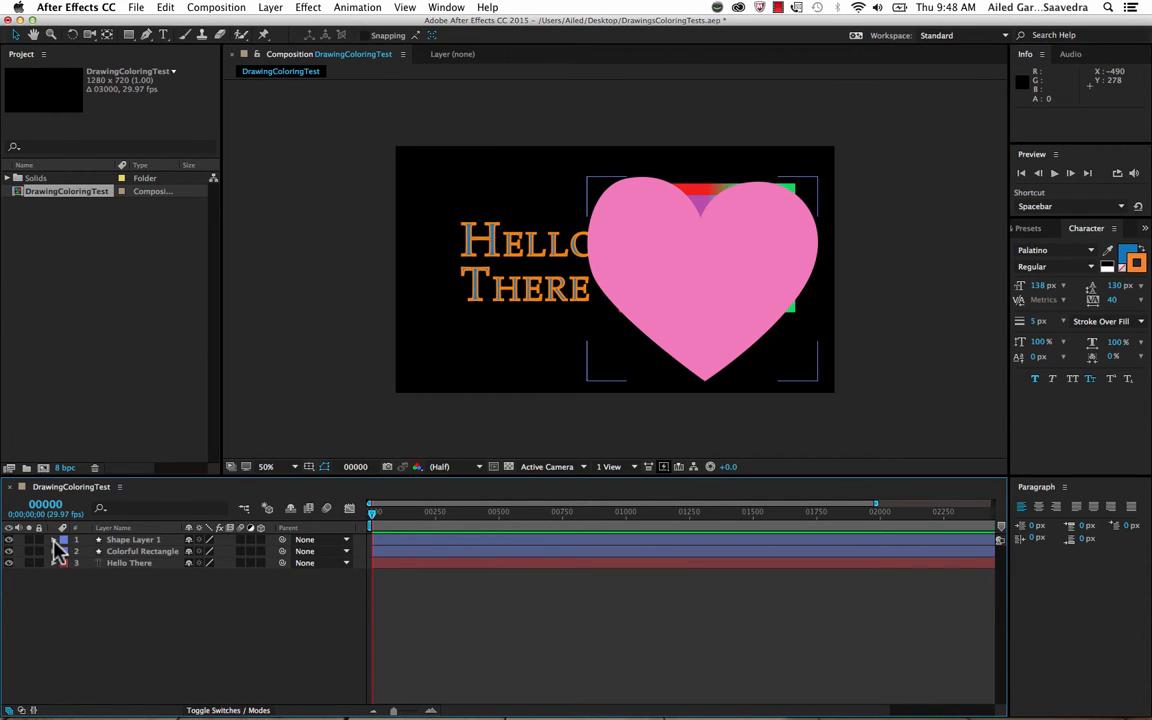
click(700, 240)
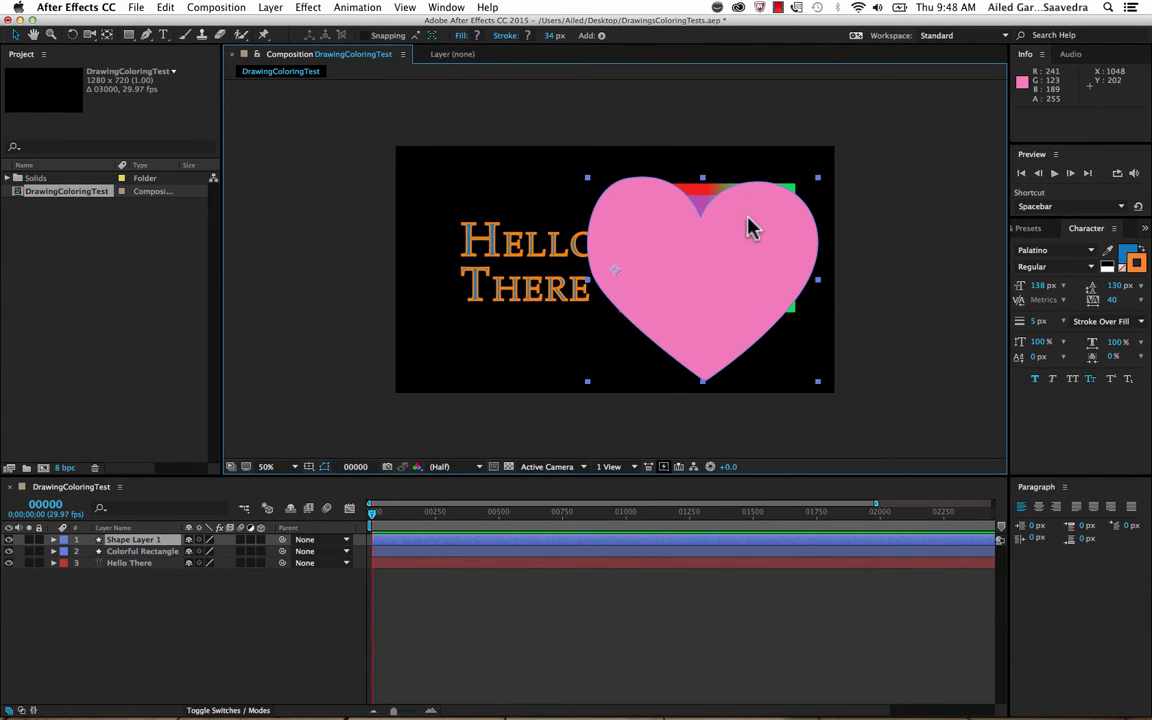
- Deselect the heart and set up a new solid named Painting at composition size
click(859, 234)
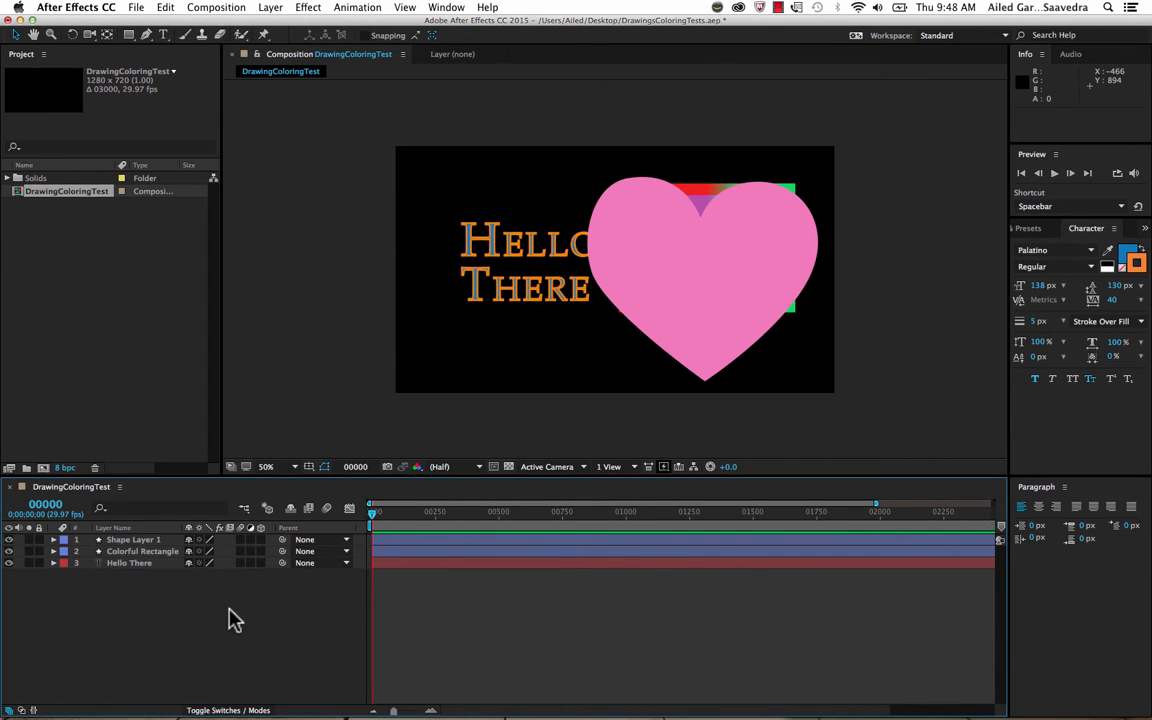
click(272, 7)
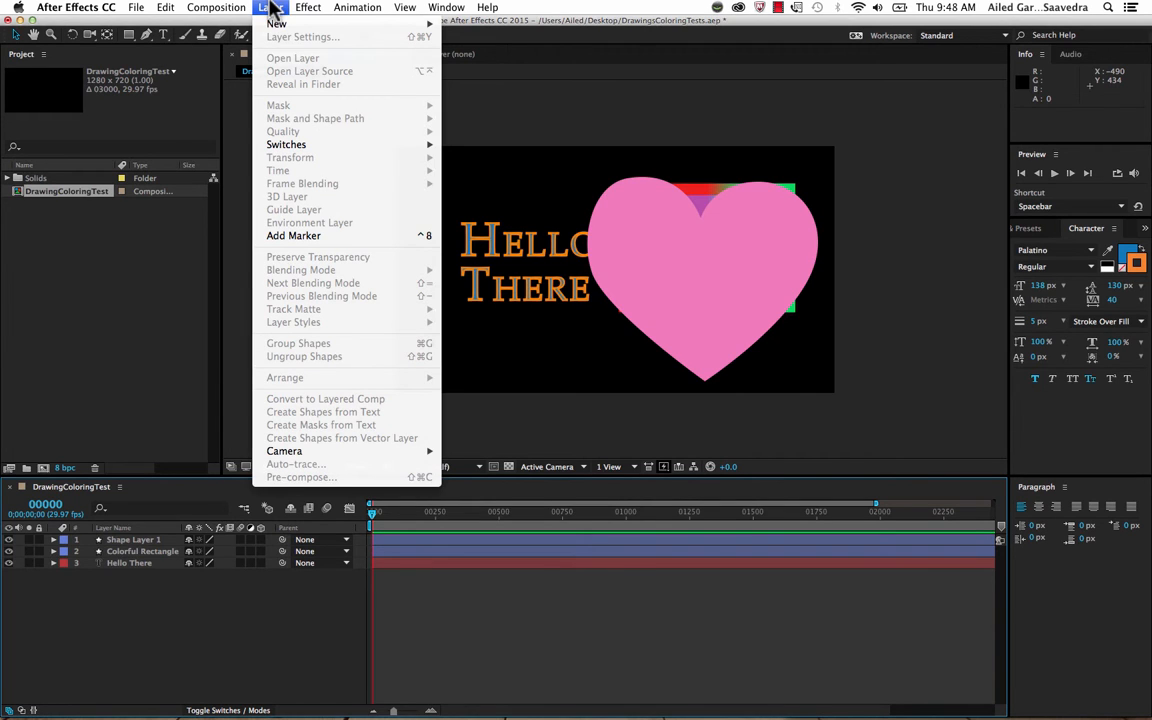
mouse_move(278, 25)
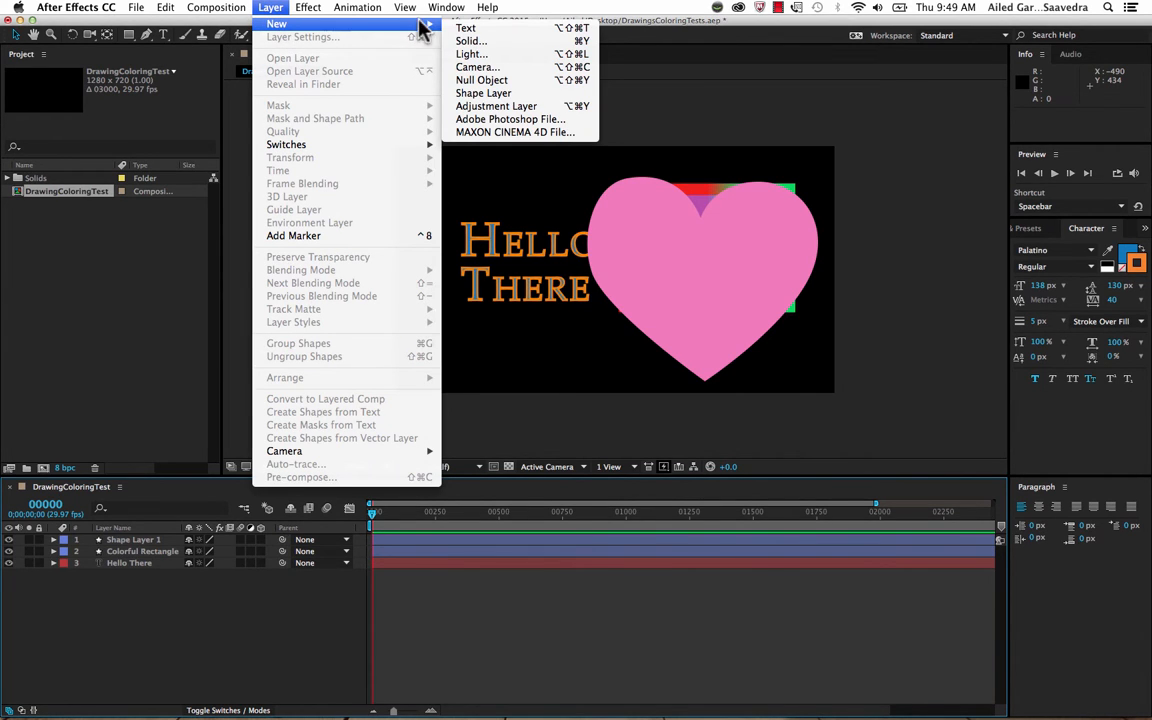
click(485, 46)
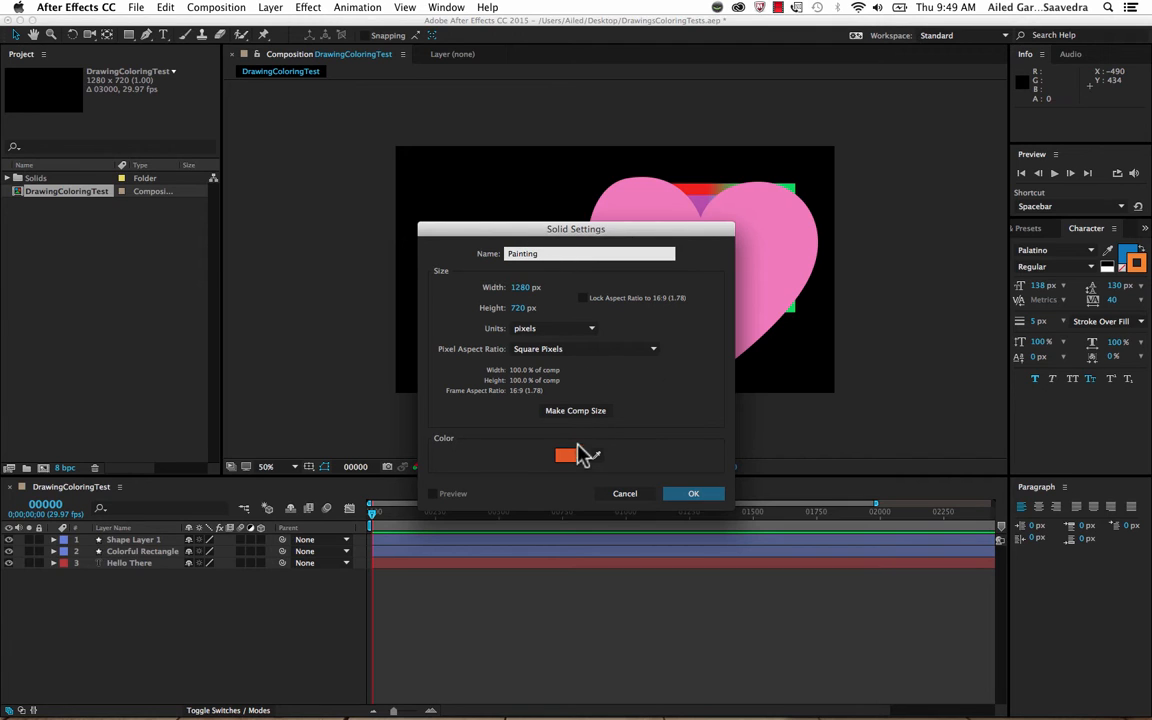
click(580, 416)
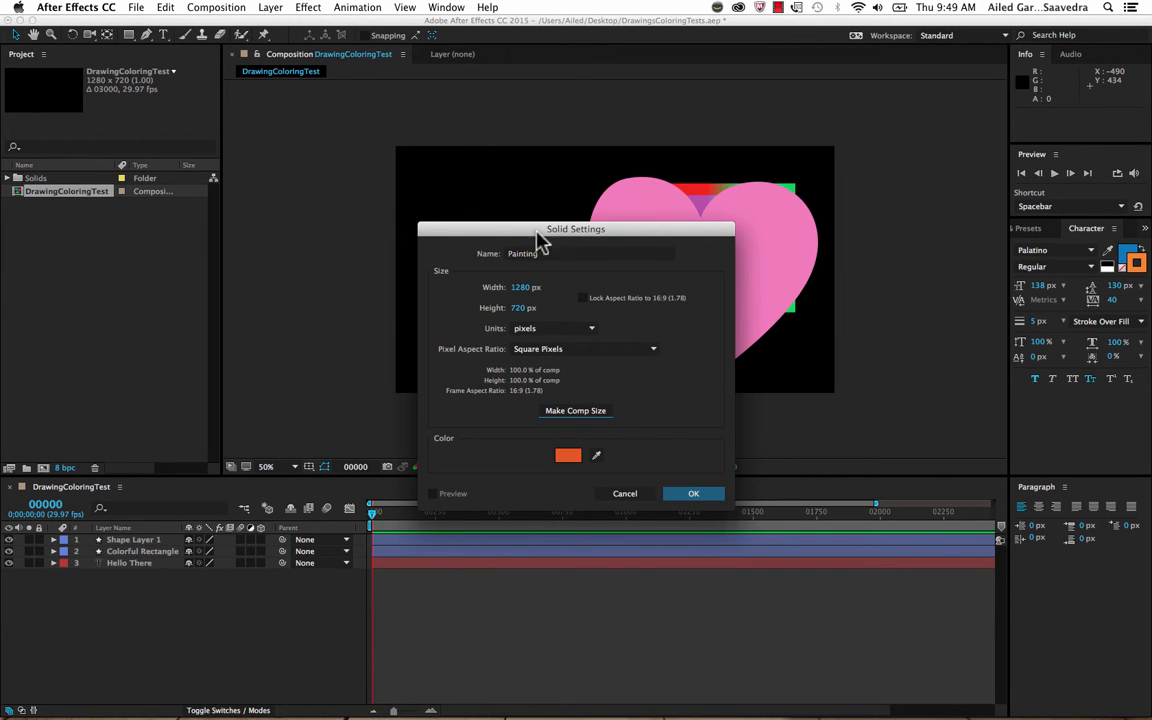
- Set the Painting solid's color to bright green and create the layer
click(567, 455)
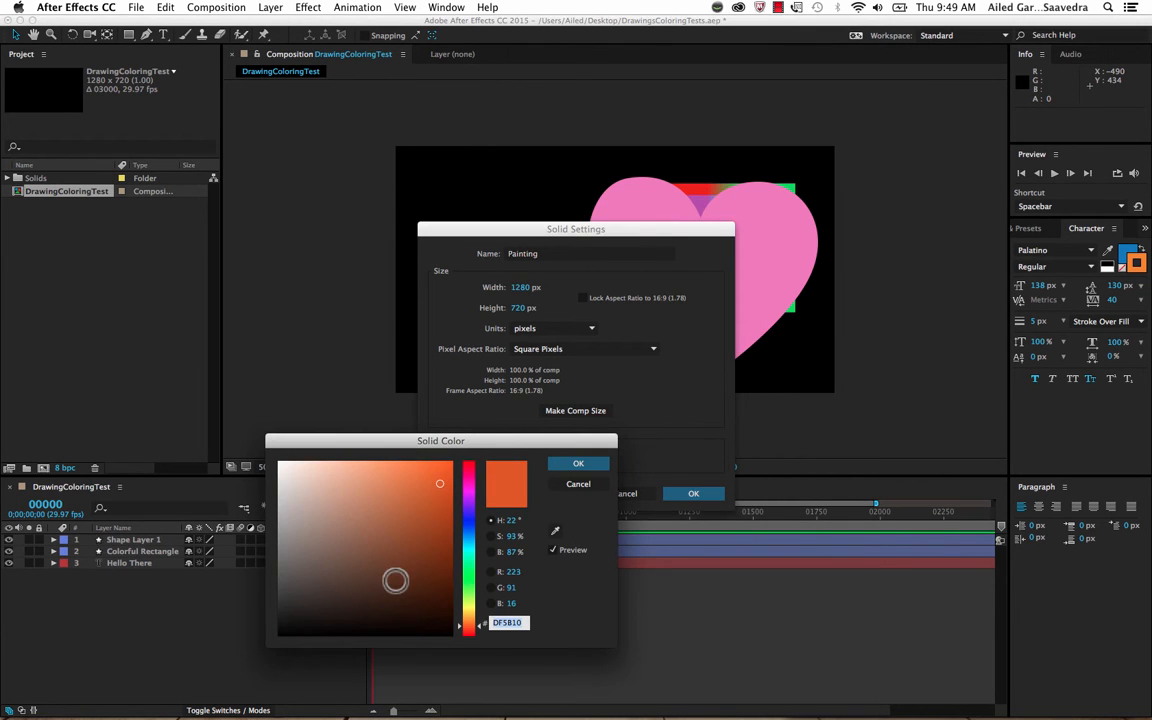
click(468, 572)
click(427, 484)
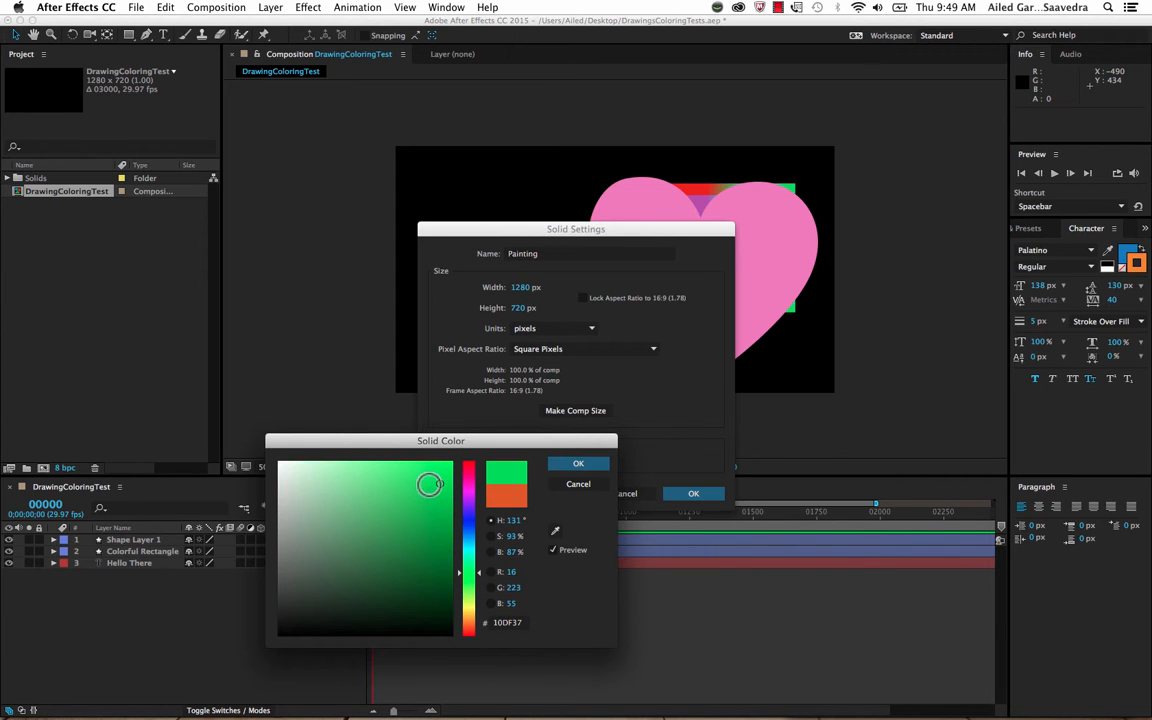
click(575, 464)
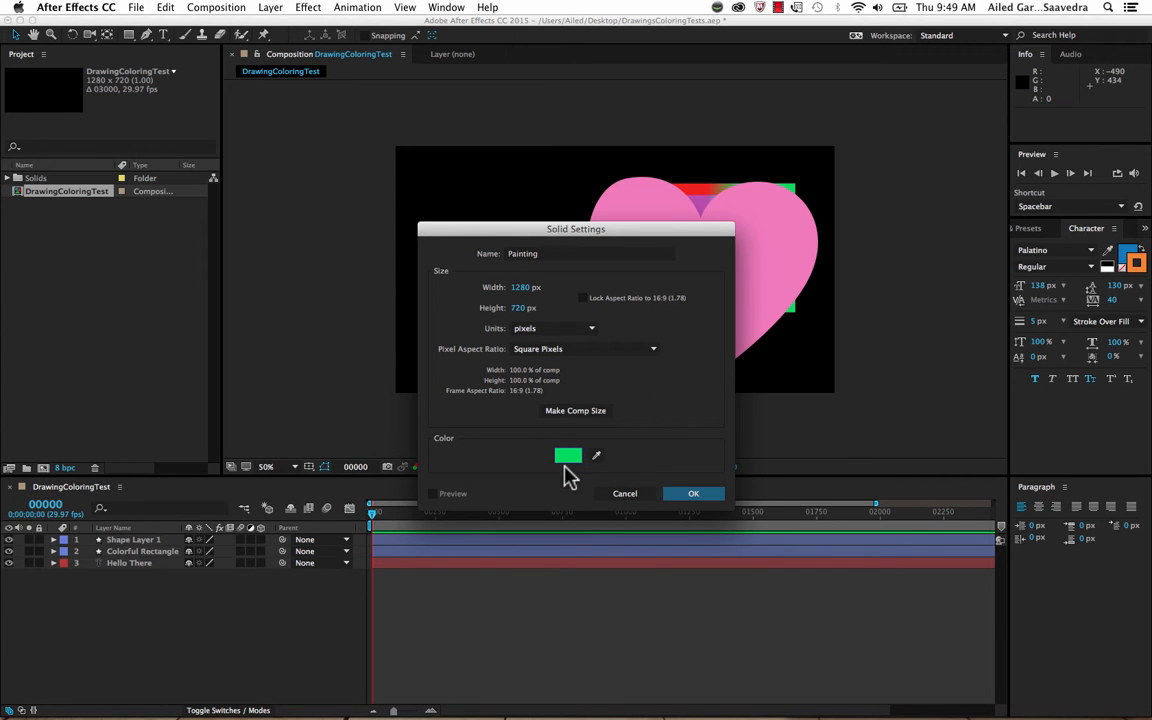
click(694, 496)
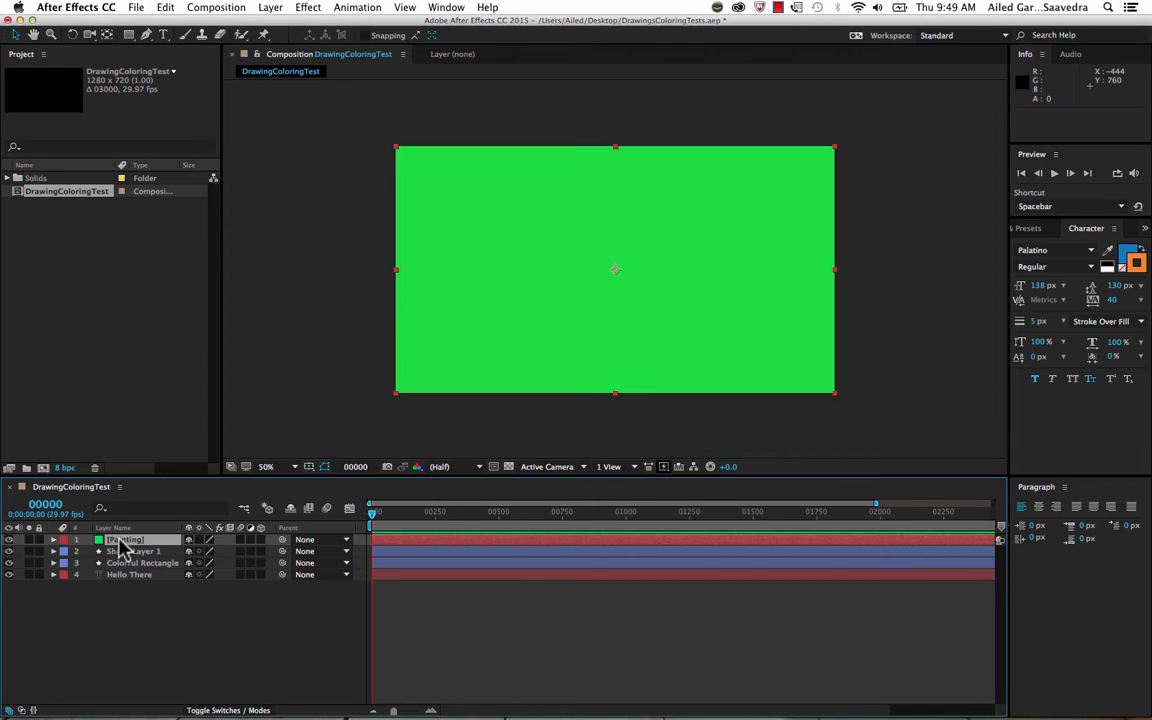
- Hide and reshow the Painting layer, and activate the Brush tool
click(10, 540)
click(10, 540)
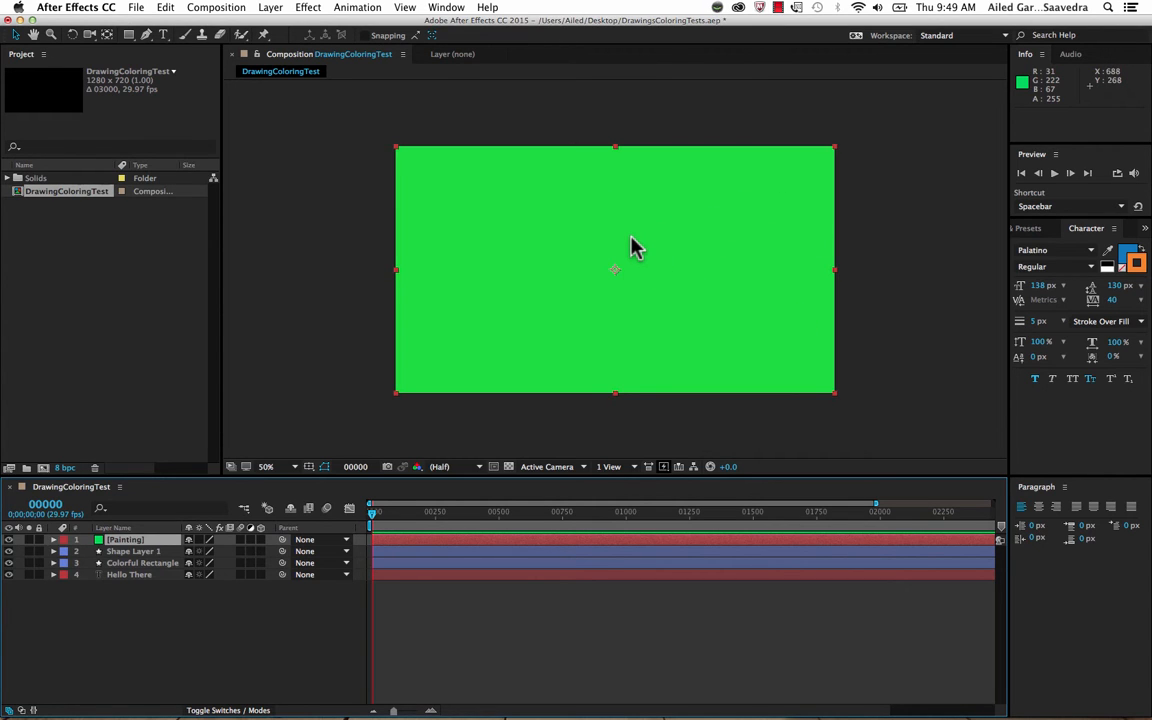
click(186, 35)
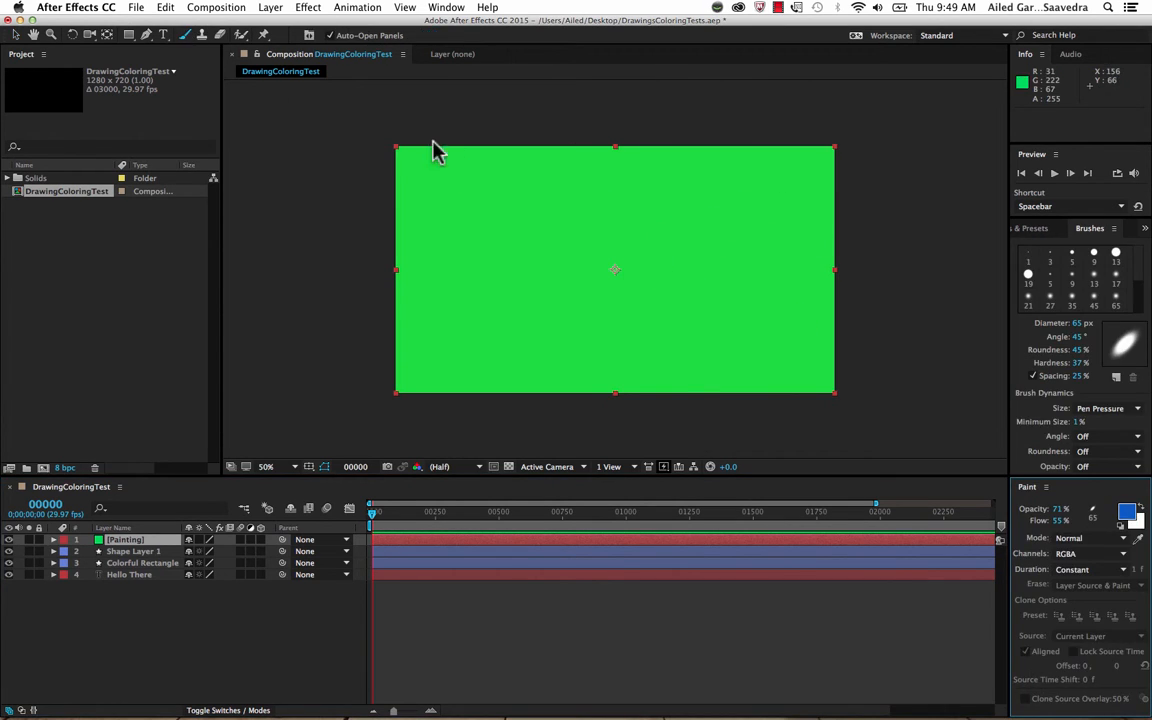
- Undo the accidental move of the Painting layer and open it in its own Layer view for painting
mouse_move(474, 234)
mouse_down()
mouse_move(722, 285)
mouse_move(724, 322)
mouse_up()
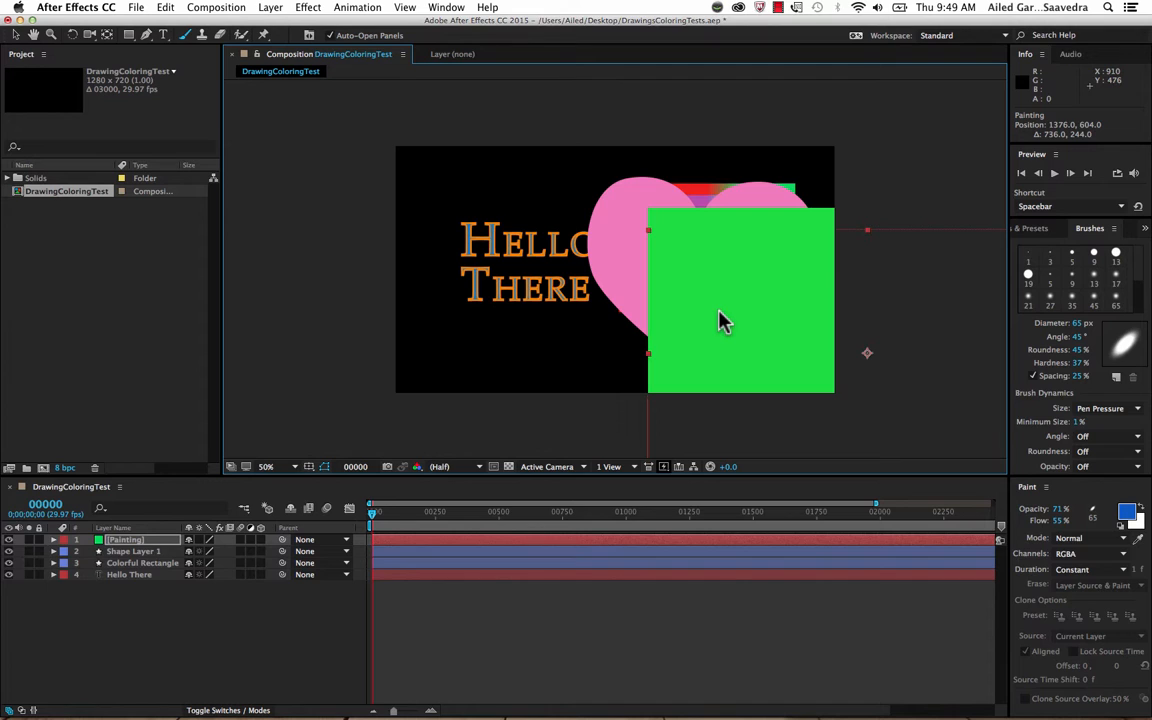
key(super+z)
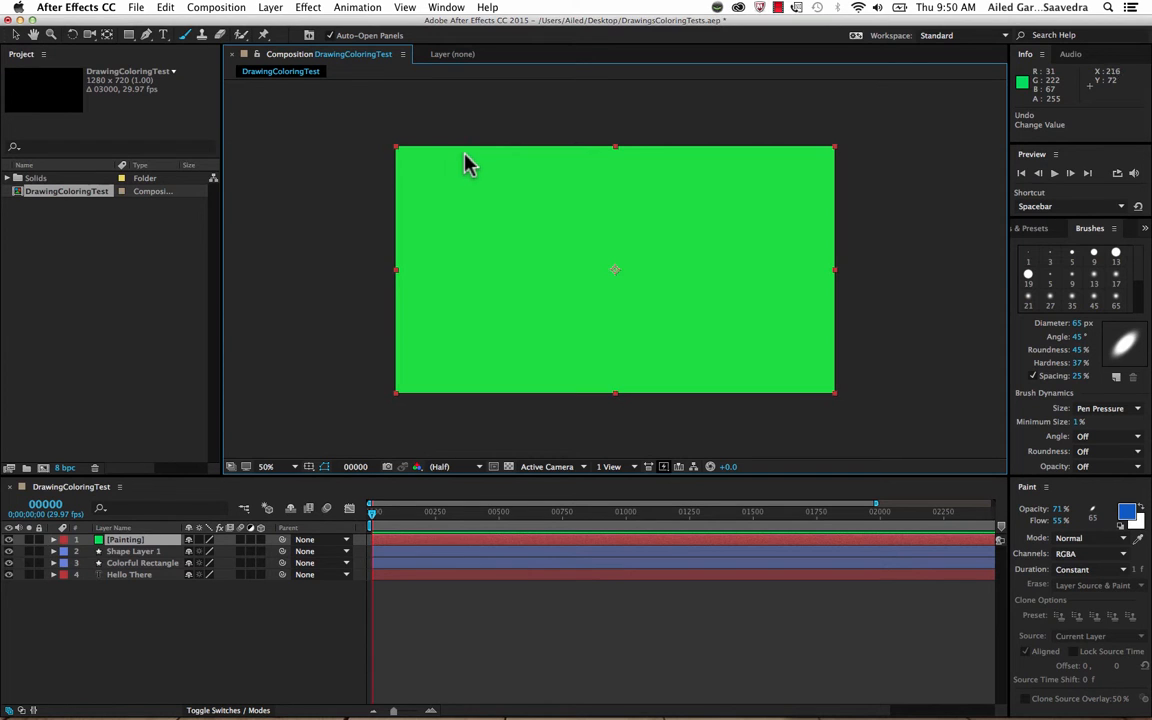
double_click(490, 211)
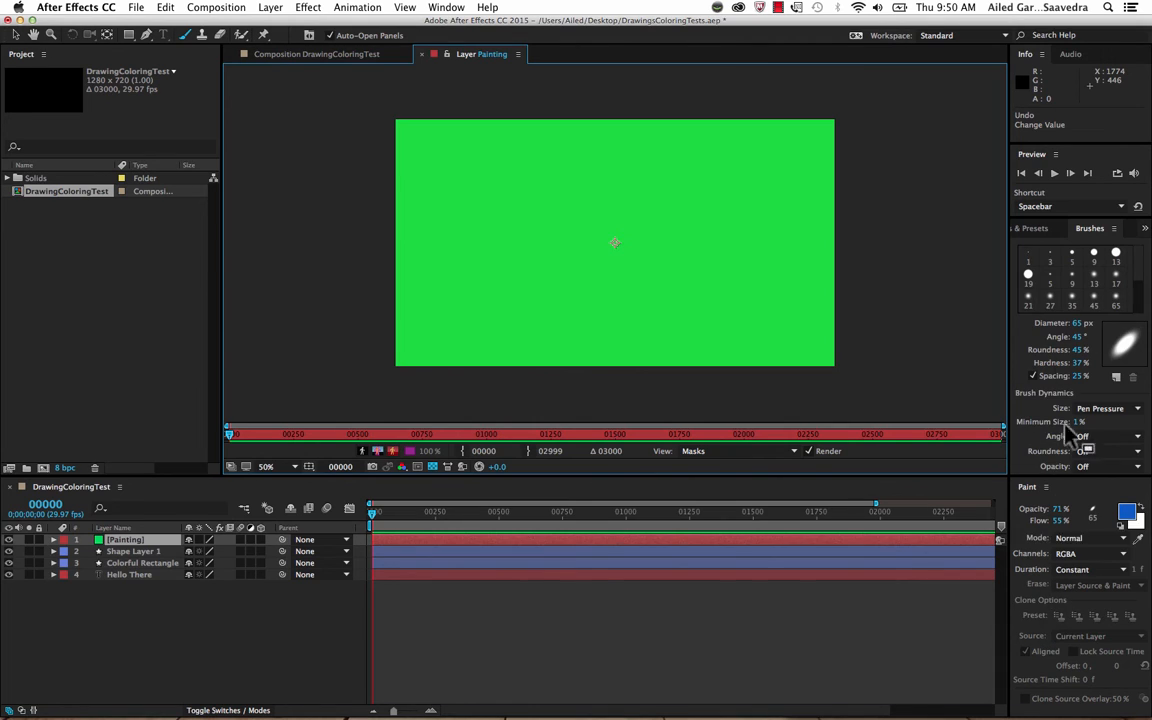
- Choose a slanted 45 px brush preset and set its diameter to 75 px, angle 42°, roundness 42% and hardness 45%
click(1095, 276)
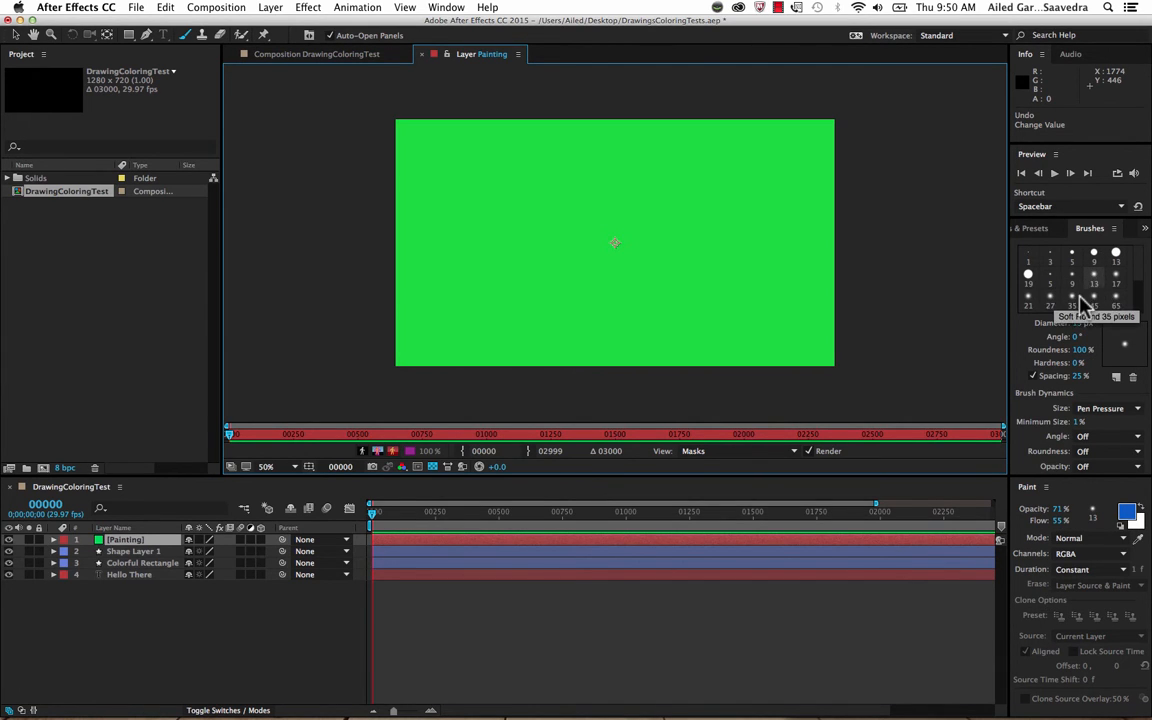
scroll(1105, 290, down, 2)
scroll(1108, 293, down, 1)
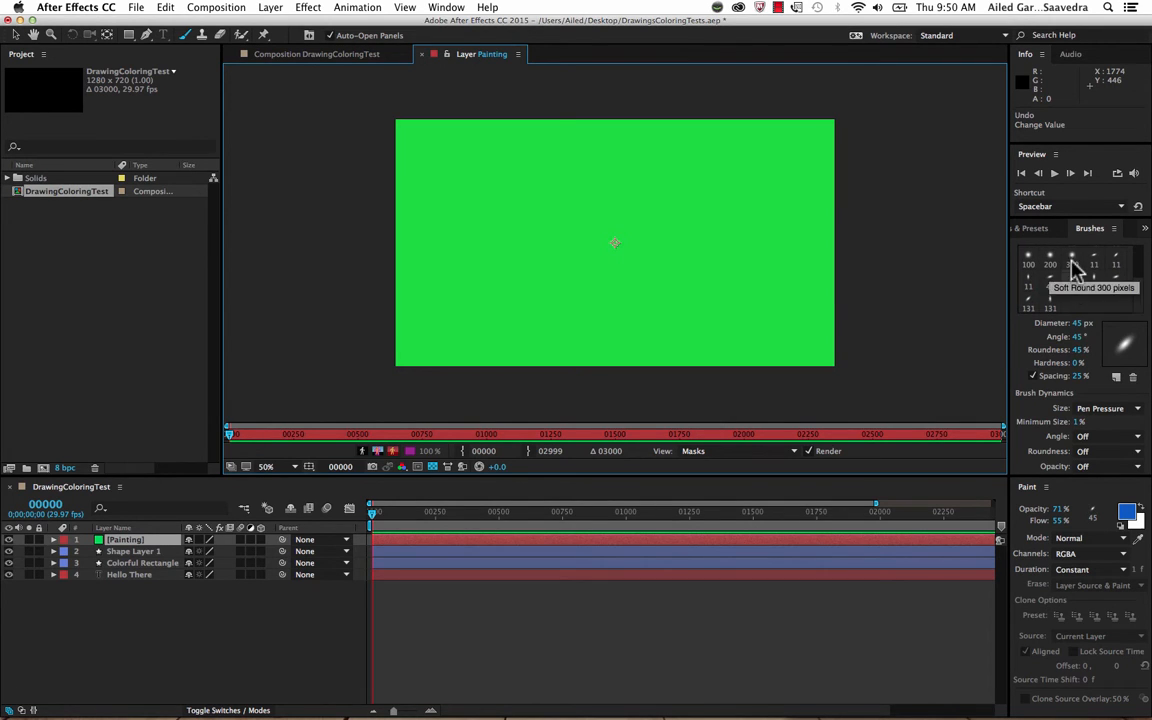
click(1072, 286)
mouse_move(1077, 324)
mouse_down()
mouse_move(1121, 330)
mouse_move(1051, 337)
mouse_move(1122, 334)
mouse_move(1068, 341)
mouse_move(1083, 344)
mouse_move(1068, 357)
mouse_move(1090, 356)
mouse_move(1068, 362)
mouse_move(1112, 356)
mouse_up()
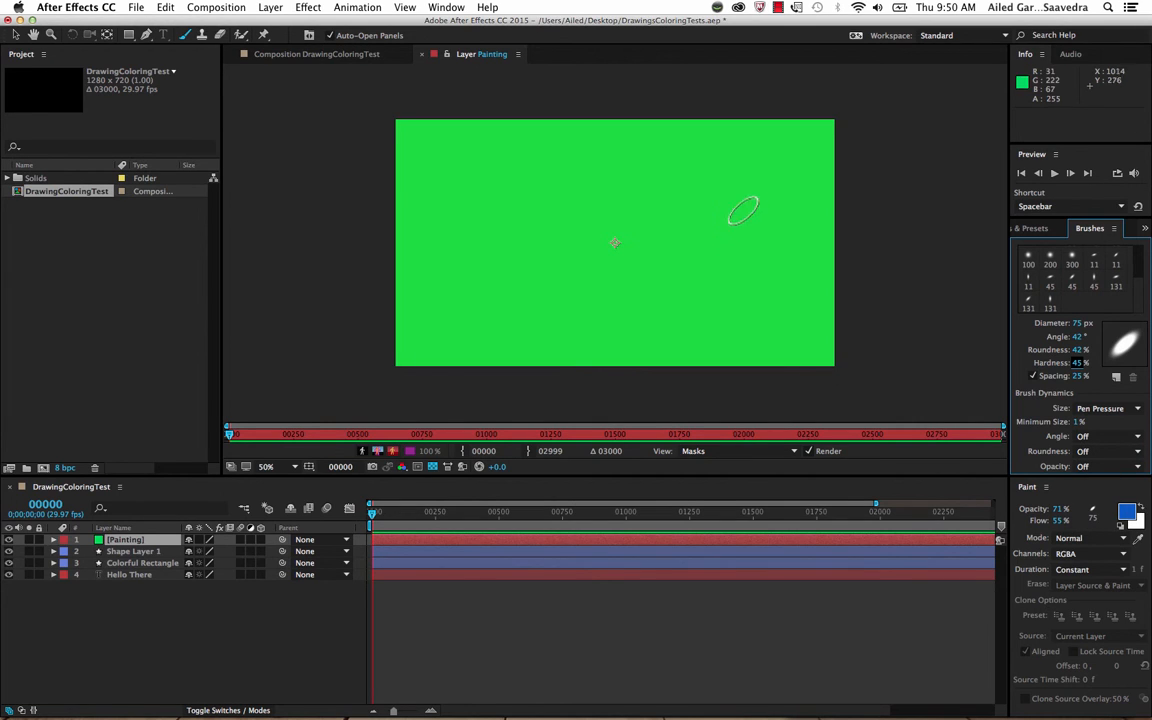
- Set the paint opacity to 100% and the foreground color to bright blue 1162EA
click(1060, 509)
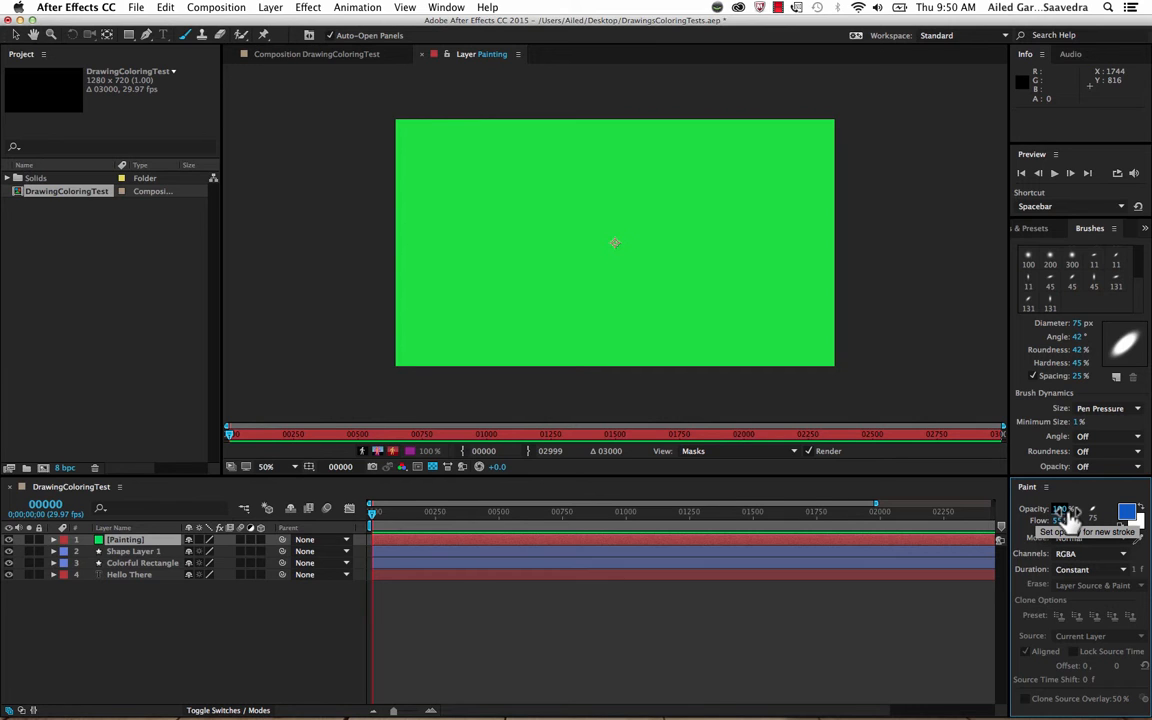
click(1128, 512)
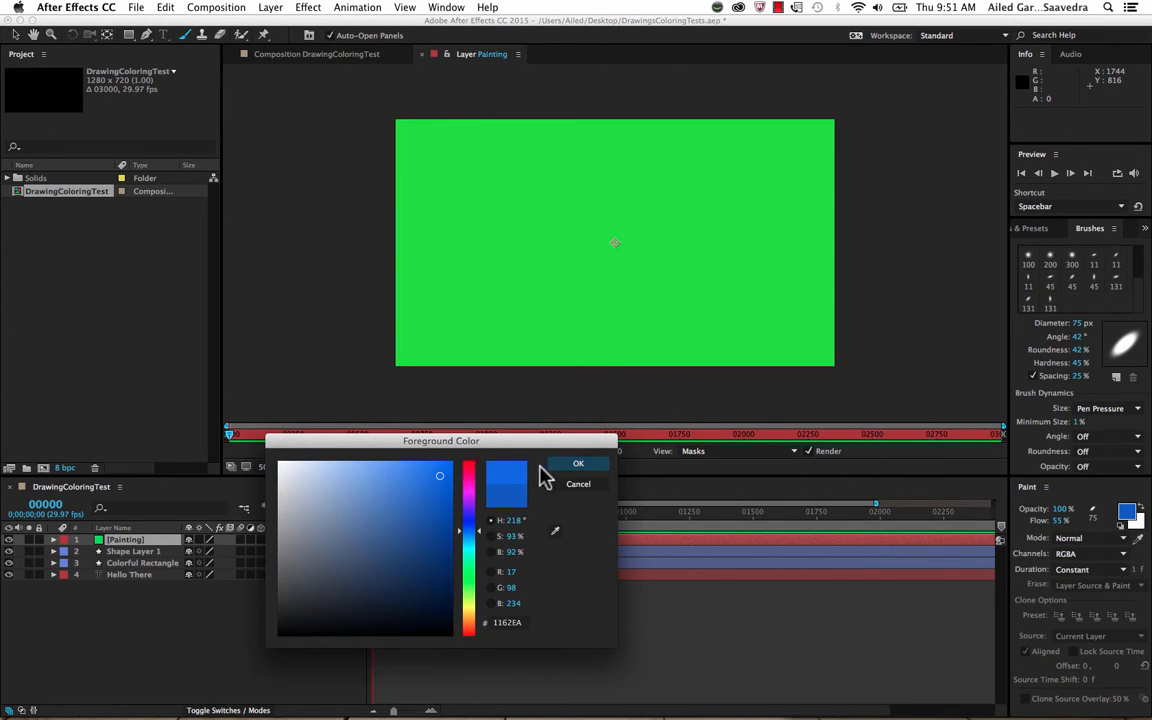
click(572, 464)
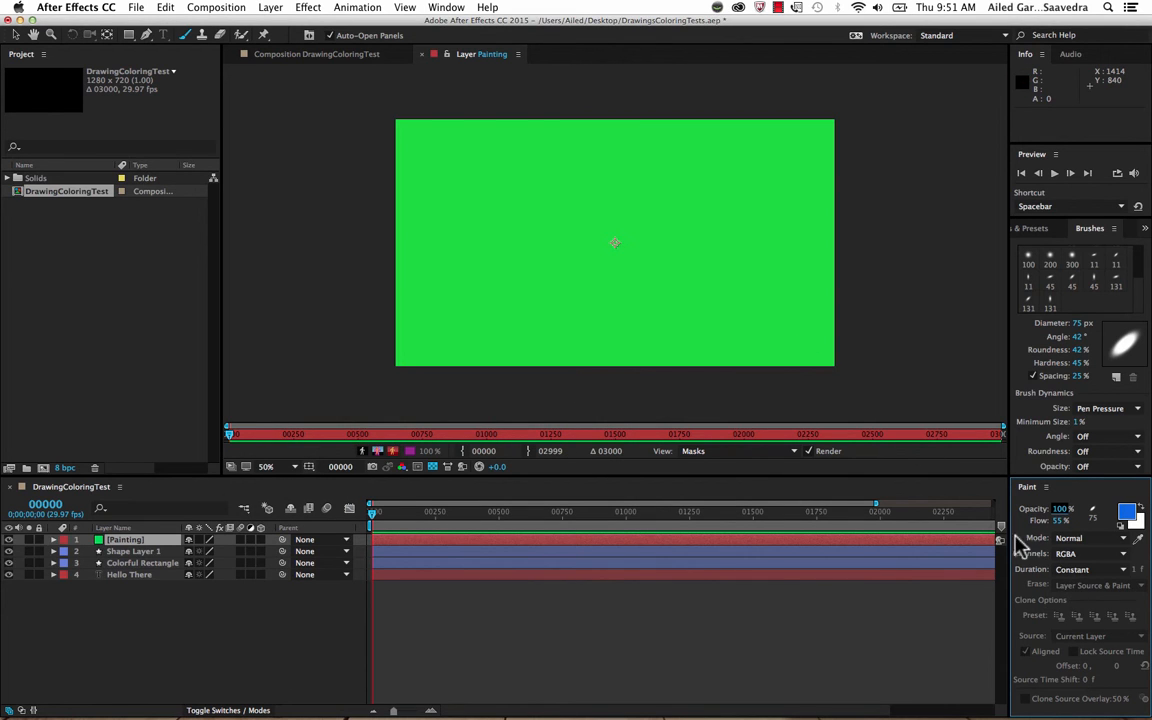
- Paint blue zigzag strokes across the solid, and scribble over its right side with opacity lowered to 50%
mouse_move(473, 226)
mouse_down()
mouse_move(571, 180)
mouse_move(676, 278)
mouse_up()
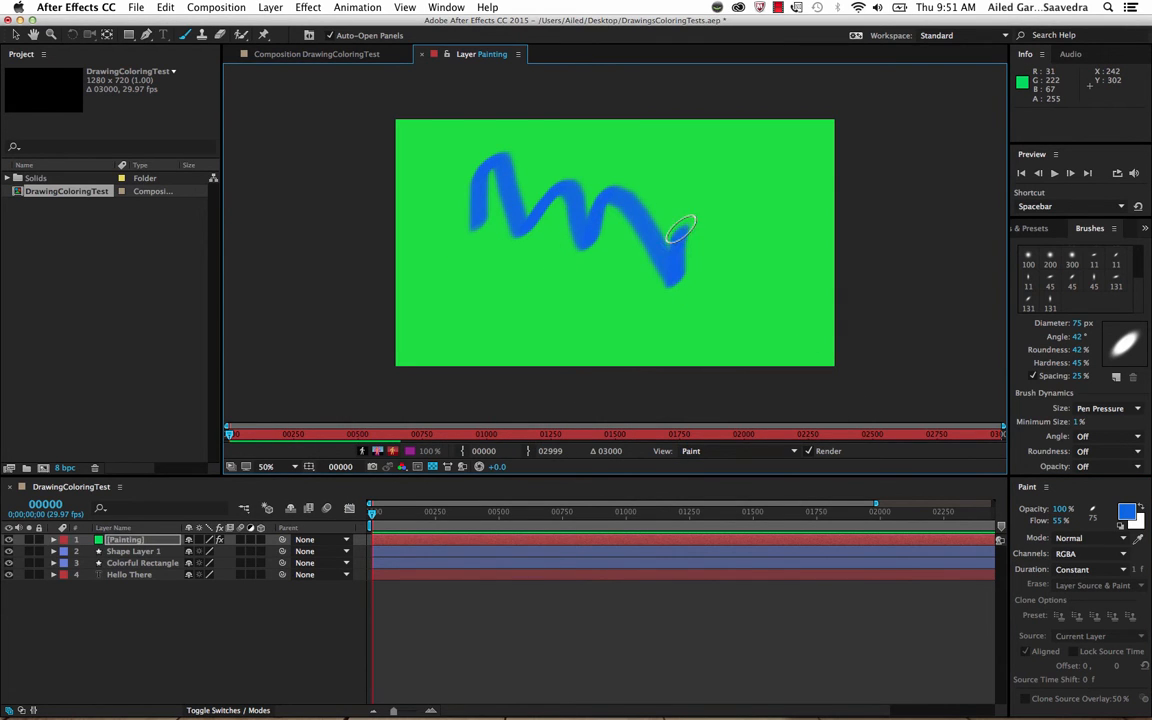
mouse_move(680, 229)
mouse_down()
mouse_move(680, 190)
mouse_move(626, 129)
mouse_move(590, 150)
mouse_move(622, 164)
mouse_move(622, 140)
mouse_move(584, 228)
mouse_move(572, 184)
mouse_move(579, 218)
mouse_move(559, 193)
mouse_move(536, 219)
mouse_up()
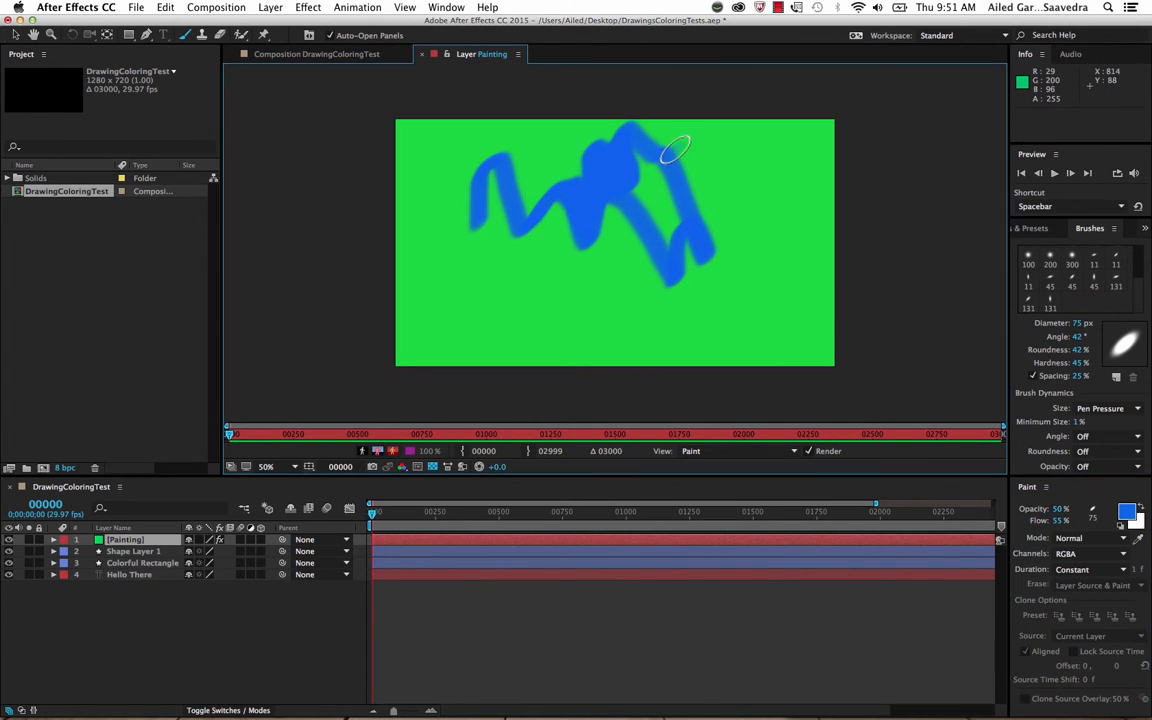
mouse_move(674, 159)
mouse_down()
mouse_move(729, 209)
mouse_move(770, 287)
mouse_move(735, 183)
mouse_move(736, 142)
mouse_move(735, 247)
mouse_move(667, 170)
mouse_move(762, 193)
mouse_move(715, 194)
mouse_move(782, 176)
mouse_move(734, 211)
mouse_move(801, 204)
mouse_move(735, 232)
mouse_move(772, 242)
mouse_move(719, 257)
mouse_move(704, 237)
mouse_move(701, 288)
mouse_move(741, 291)
mouse_move(777, 250)
mouse_move(697, 265)
mouse_move(745, 248)
mouse_move(729, 241)
mouse_move(742, 258)
mouse_move(796, 186)
mouse_up()
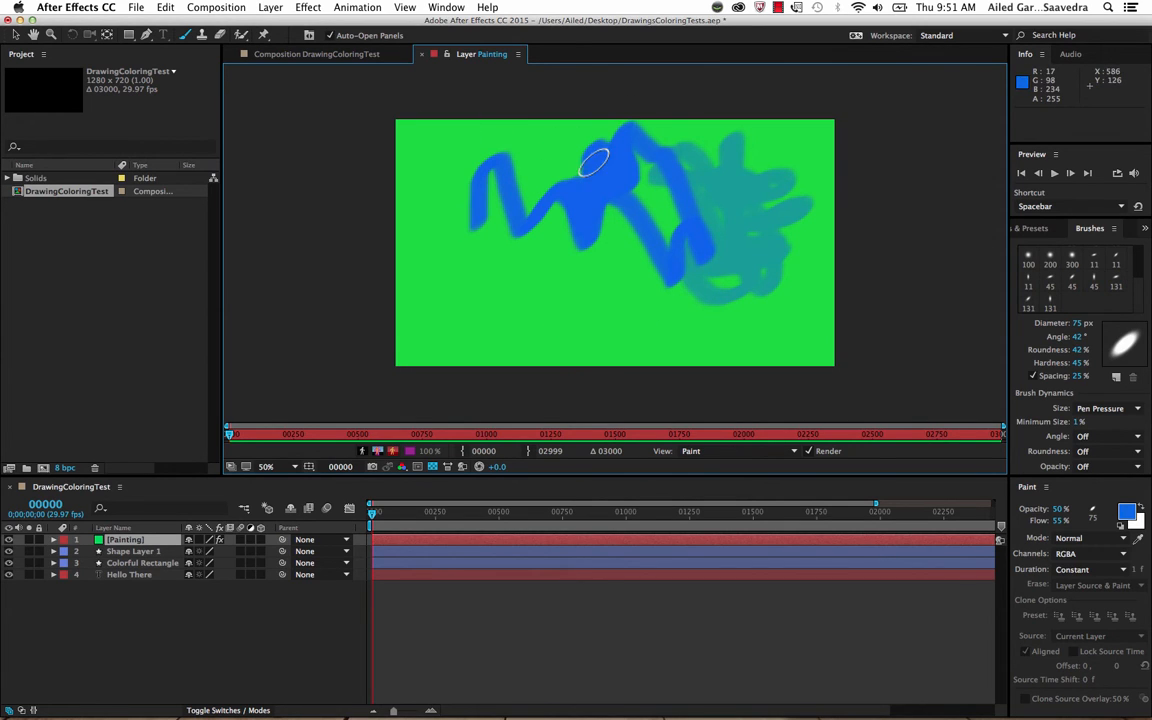
- View the painting in the composition and close the Painting layer's own view
click(359, 57)
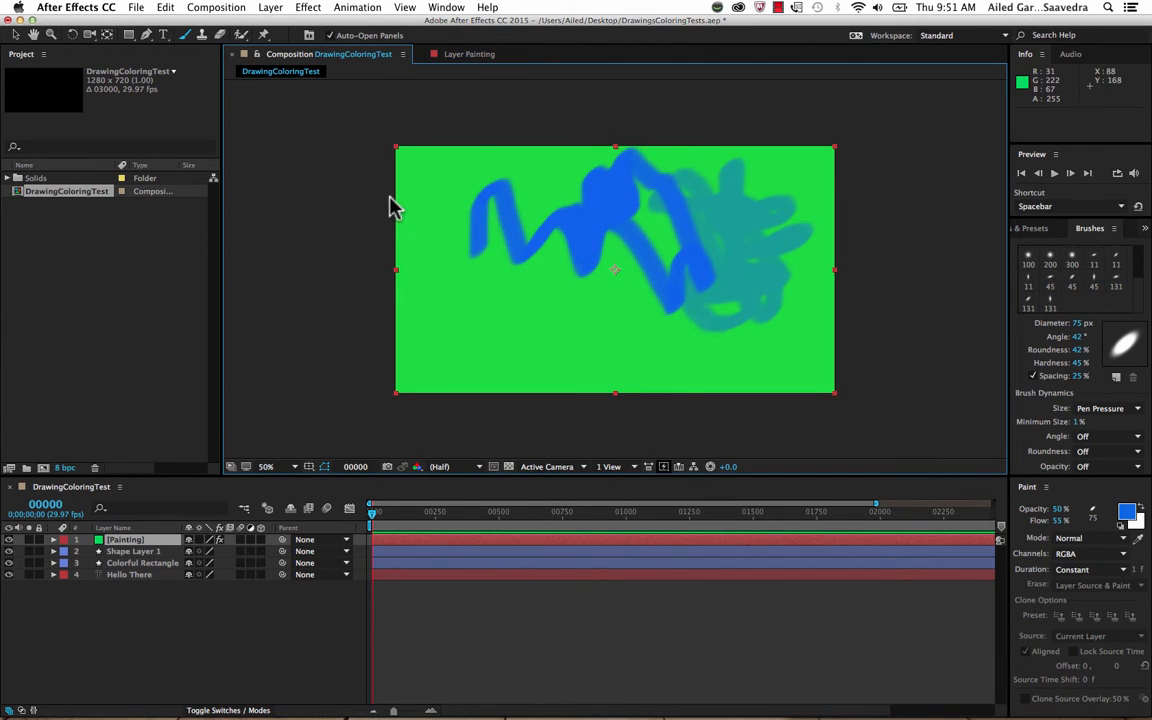
click(469, 56)
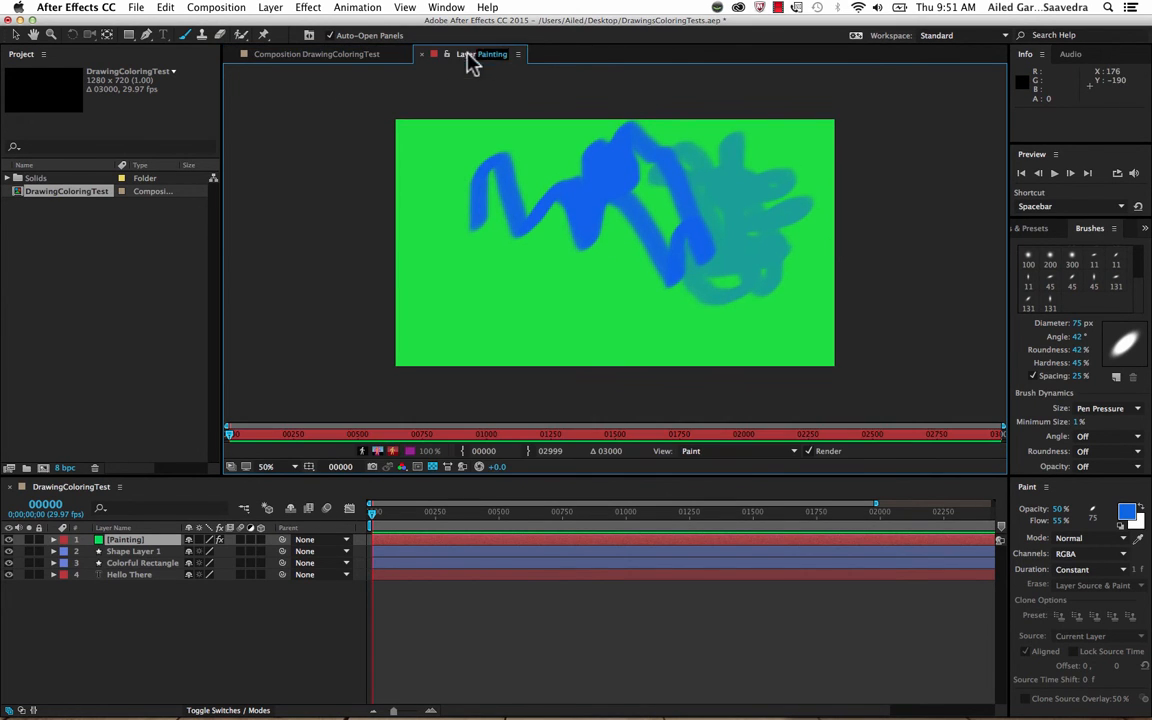
click(424, 54)
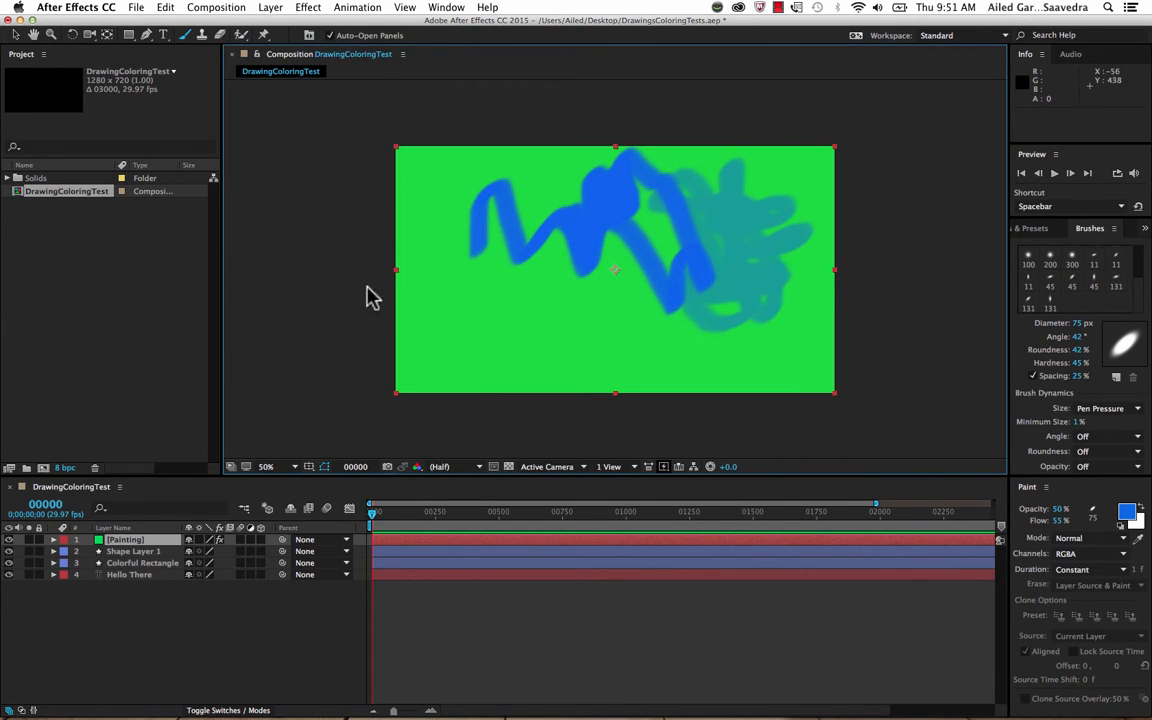
- Toggle the Painting layer's visibility off and on twice to check what it covers
click(9, 540)
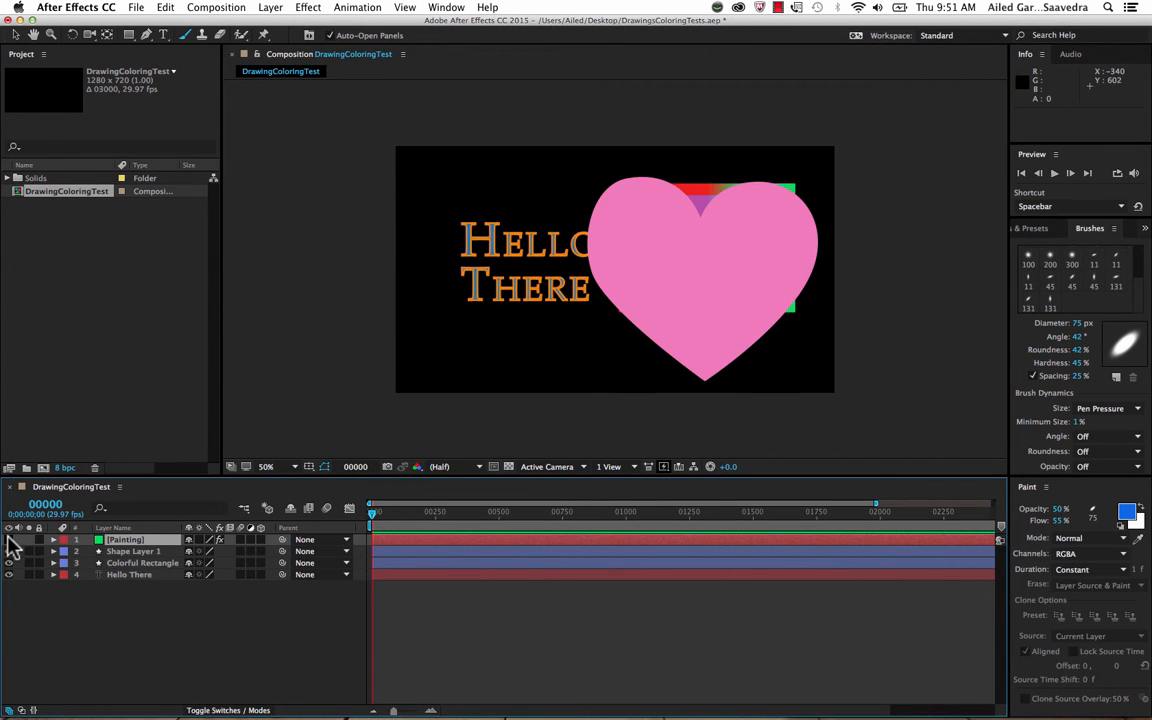
click(9, 540)
click(9, 540)
click(9, 540)
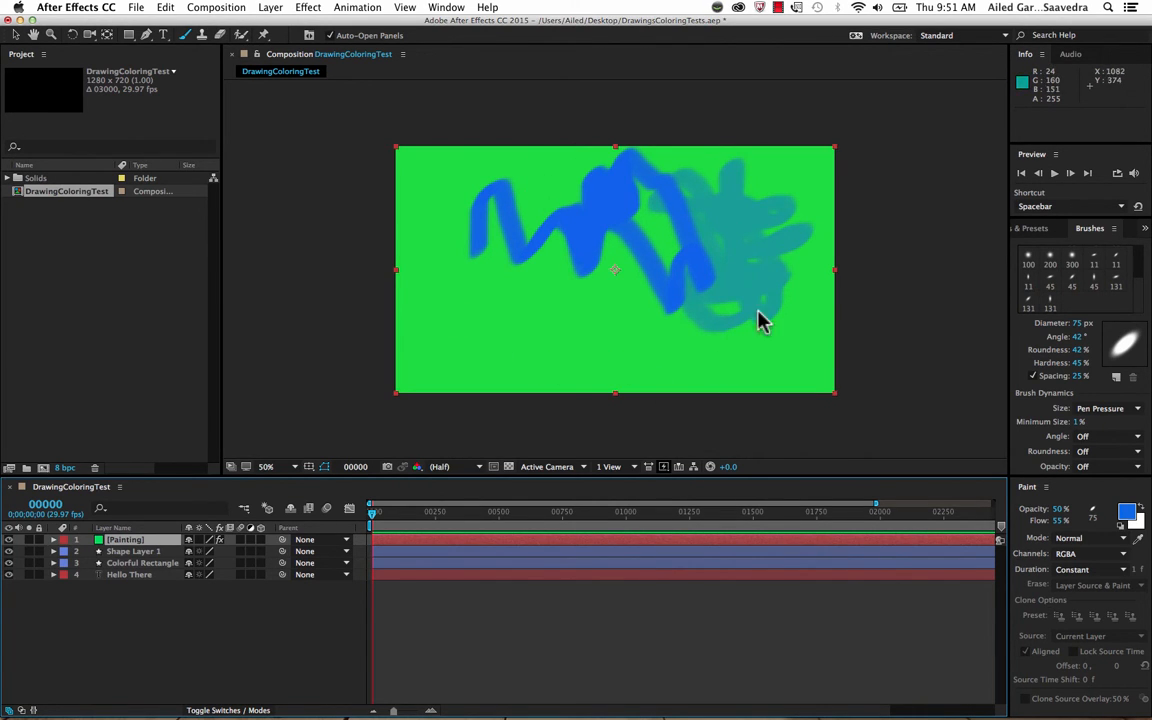
- Turn on Paint on Transparent in the Painting layer's Paint effect
click(54, 539)
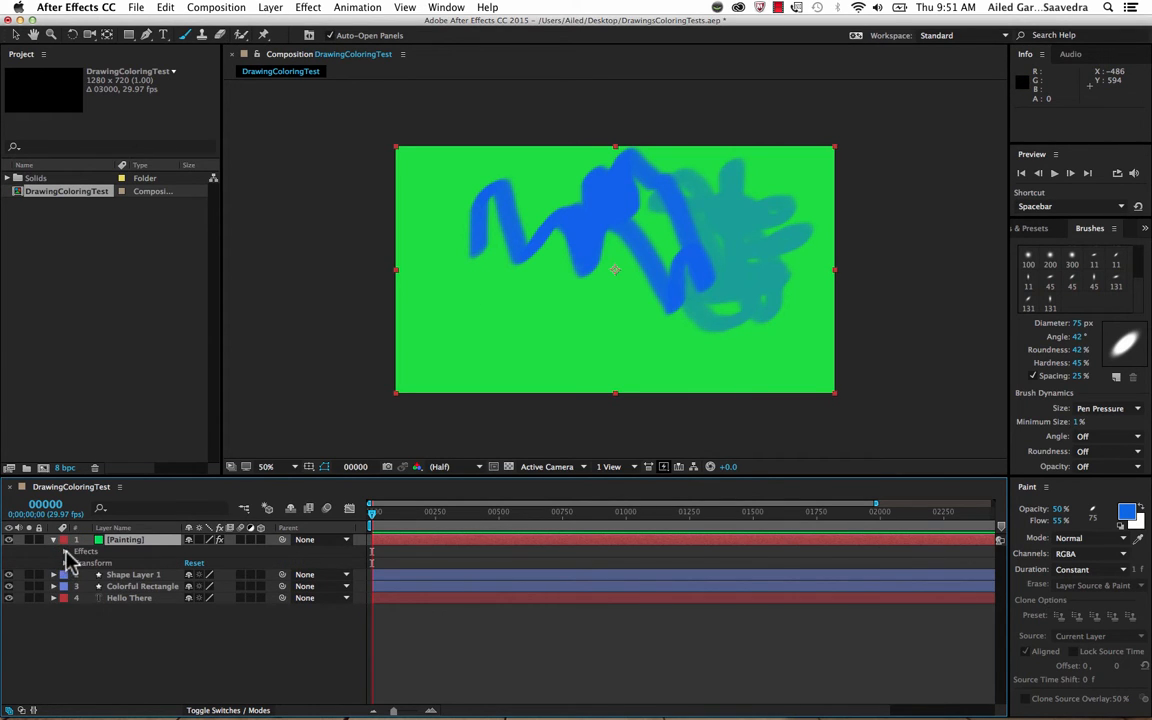
click(66, 552)
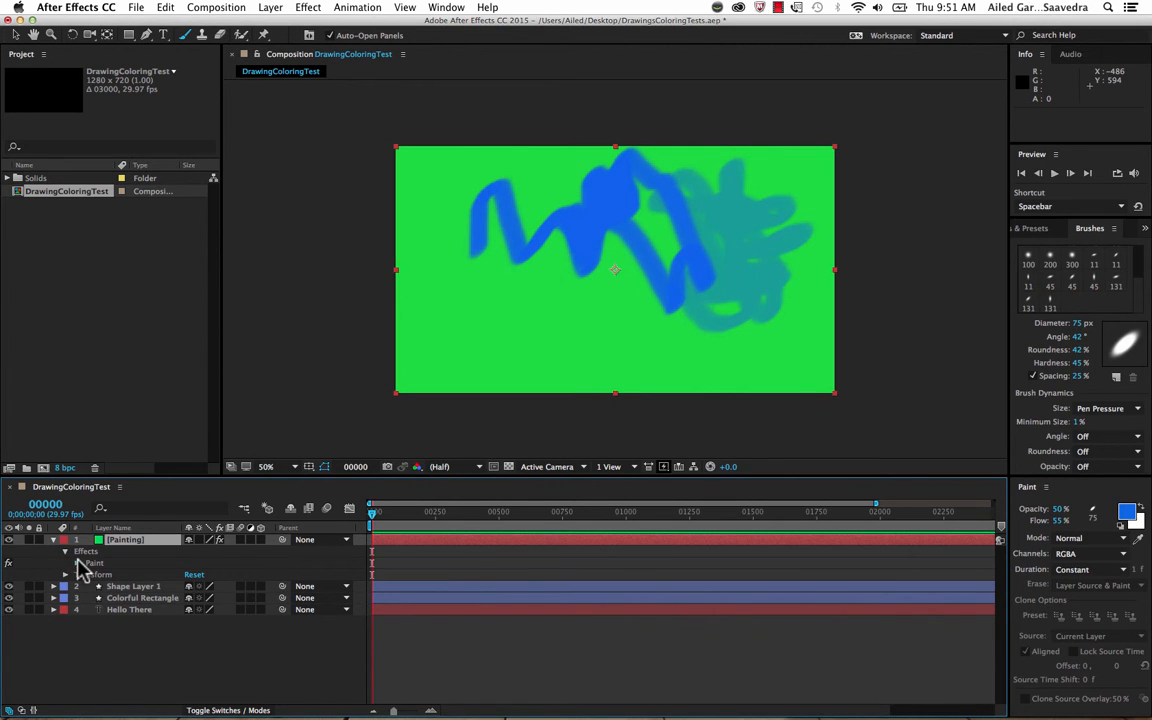
click(77, 563)
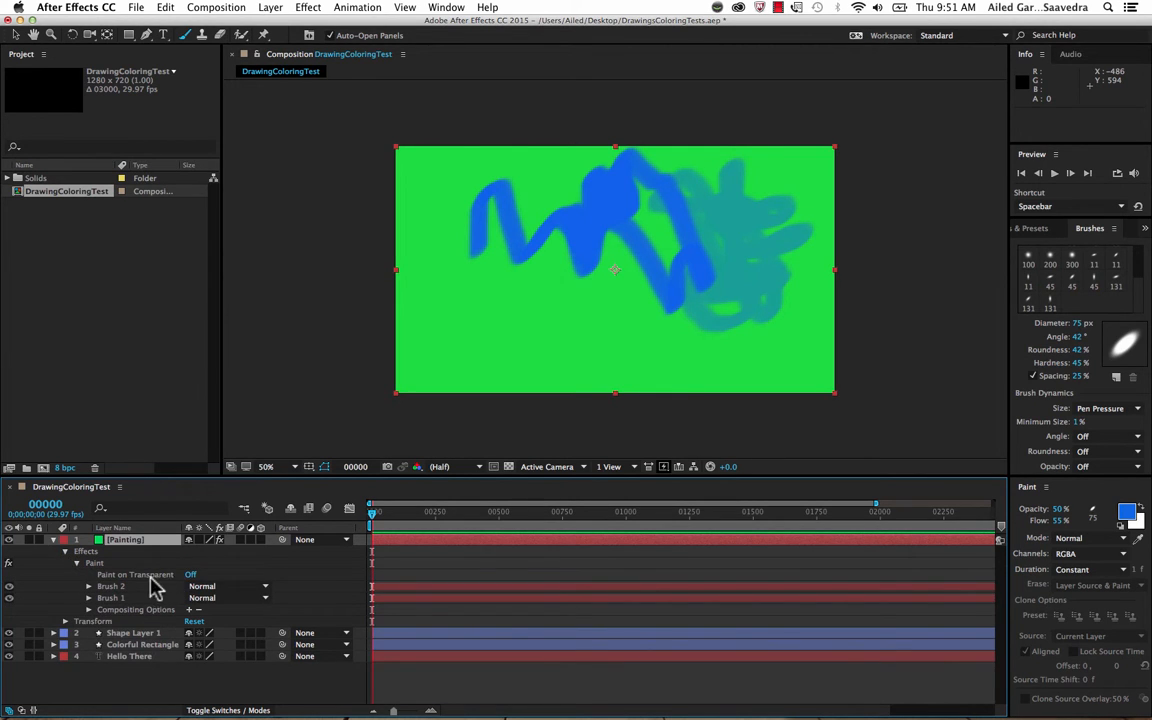
click(190, 576)
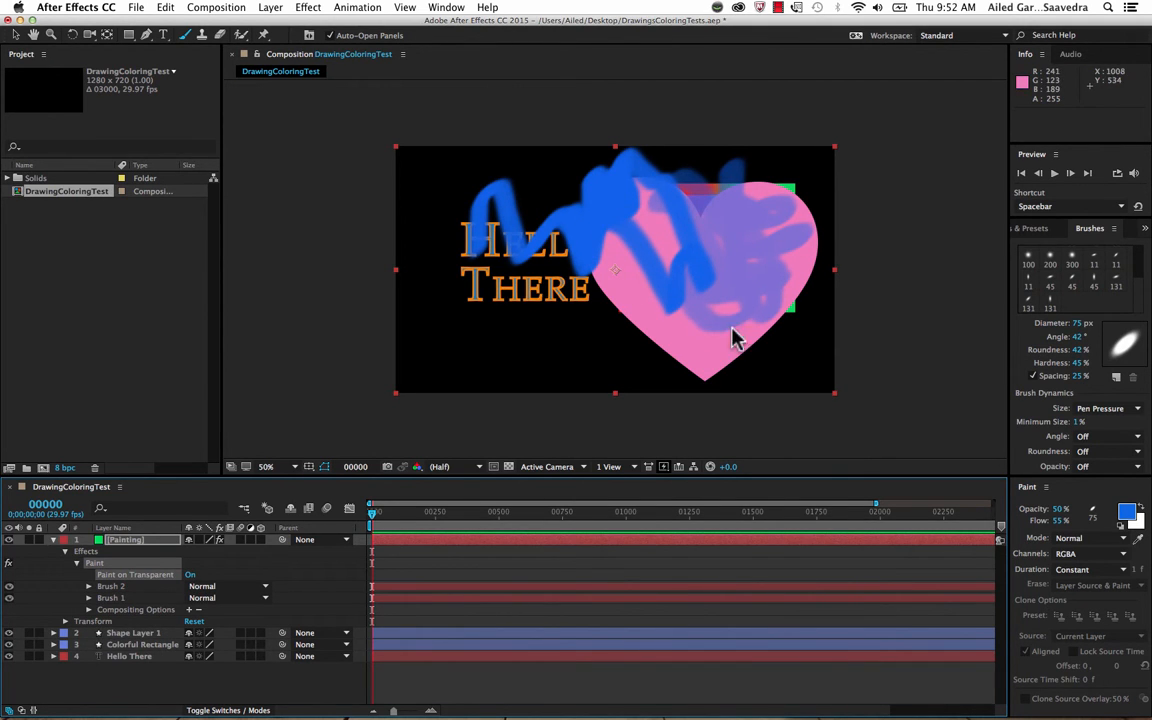
- Collapse the Painting layer's properties and select the Hello There text layer
click(610, 204)
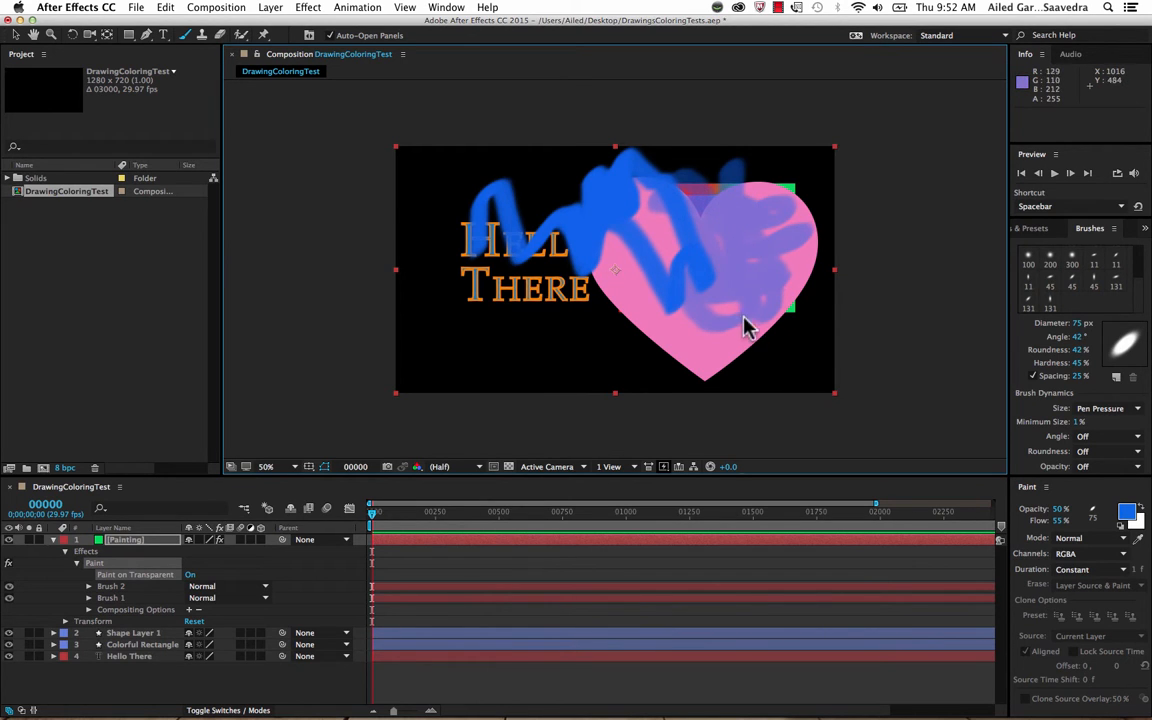
click(54, 540)
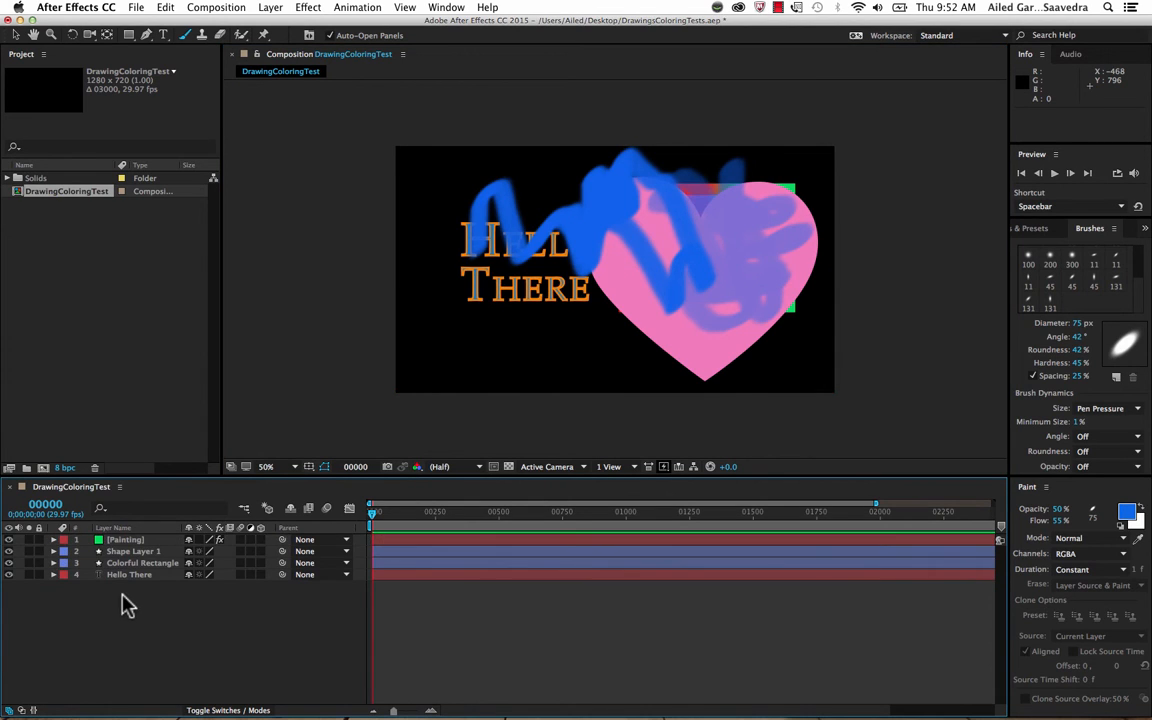
click(140, 576)
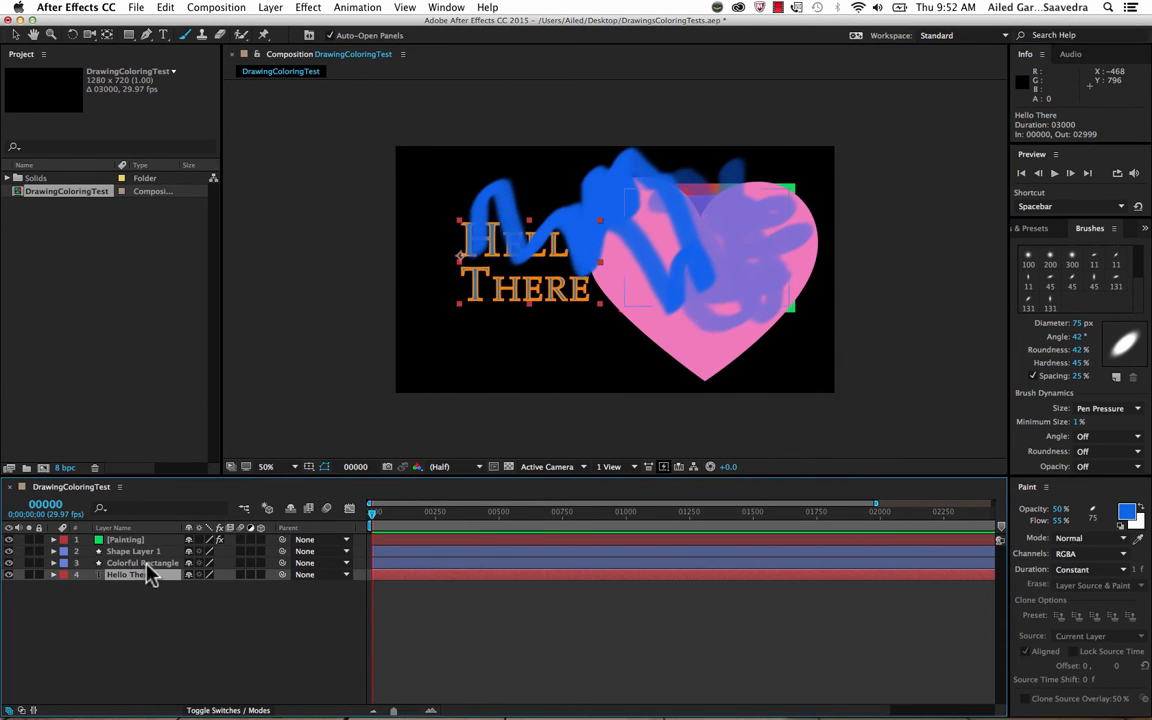
- Rename the heart's layer, Shape Layer 1, as Heart
click(150, 565)
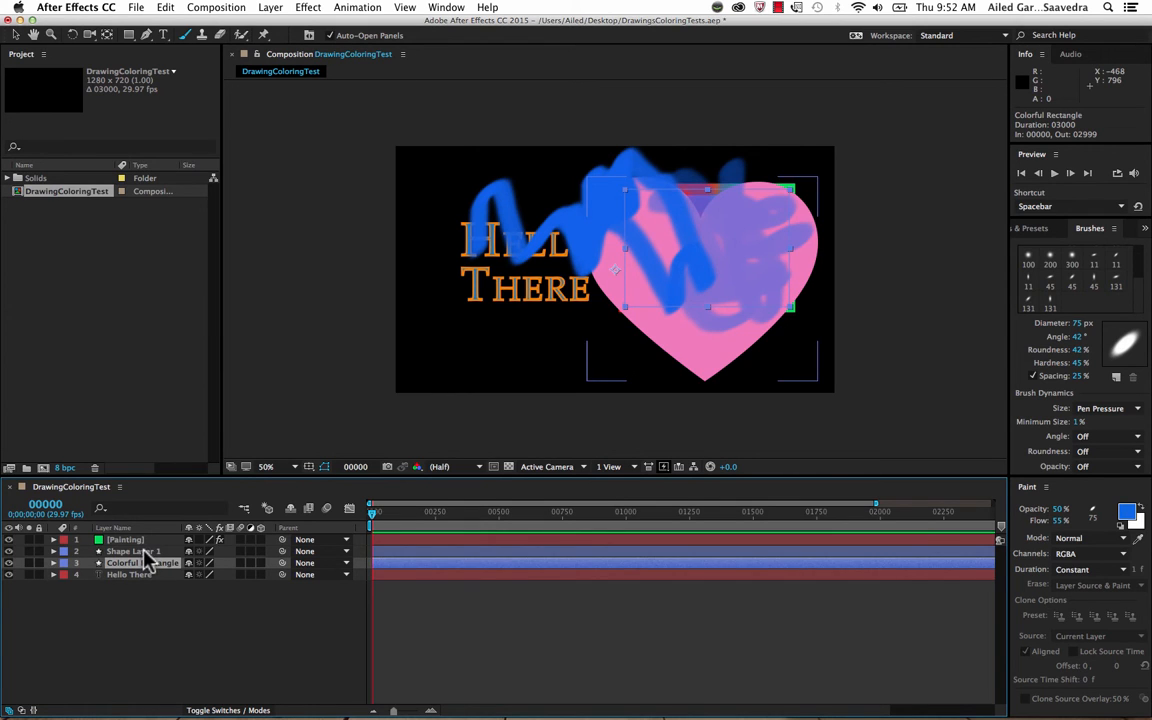
click(140, 552)
right_click(143, 551)
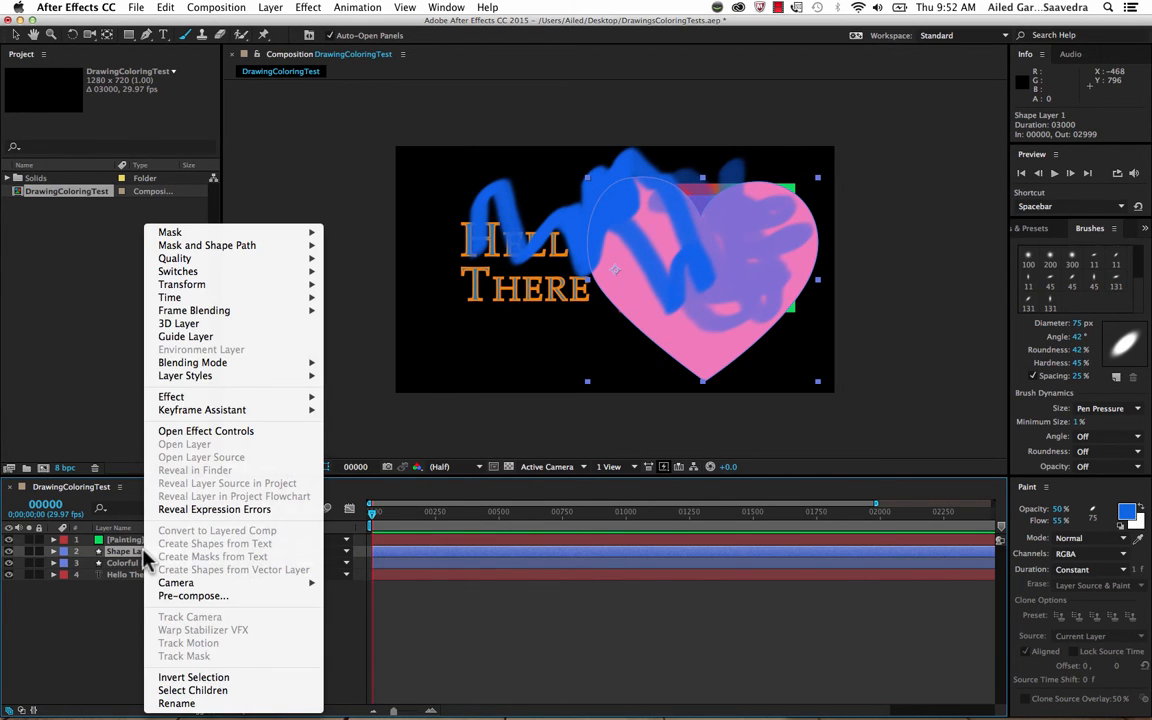
click(178, 703)
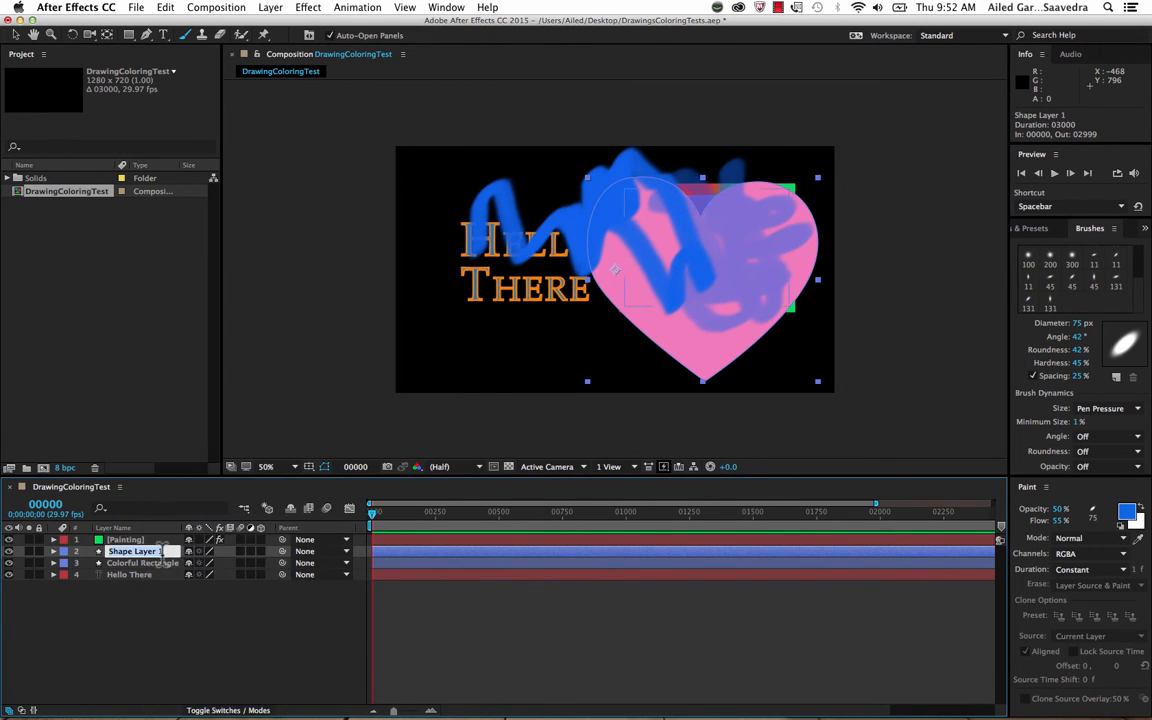
text(Heart)
key(Return)
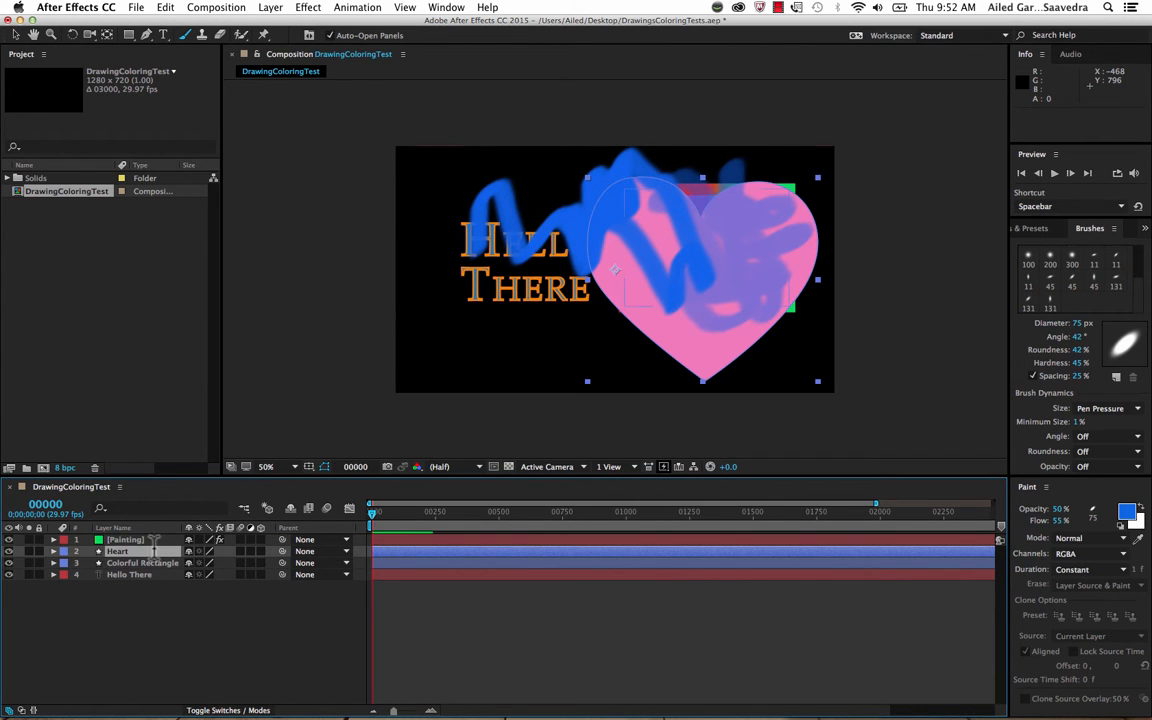
- Open the Painting layer's own view twice to inspect its brush strokes, closing it each time to return to the composition
click(123, 541)
double_click(123, 541)
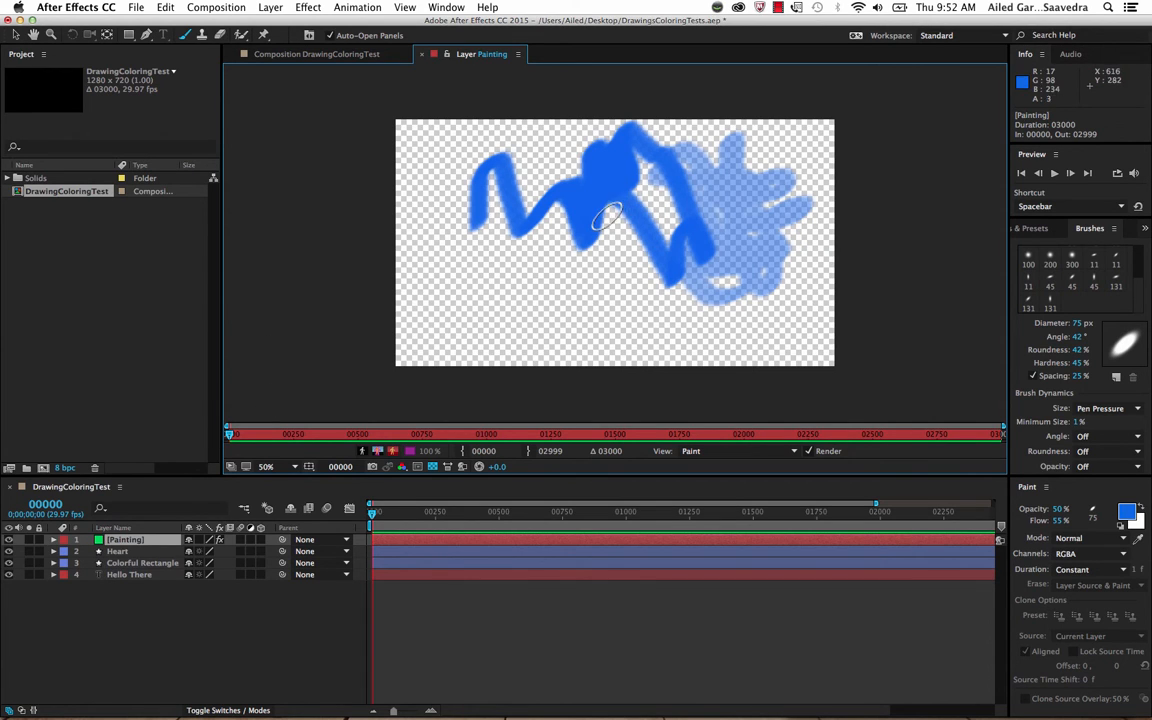
click(421, 54)
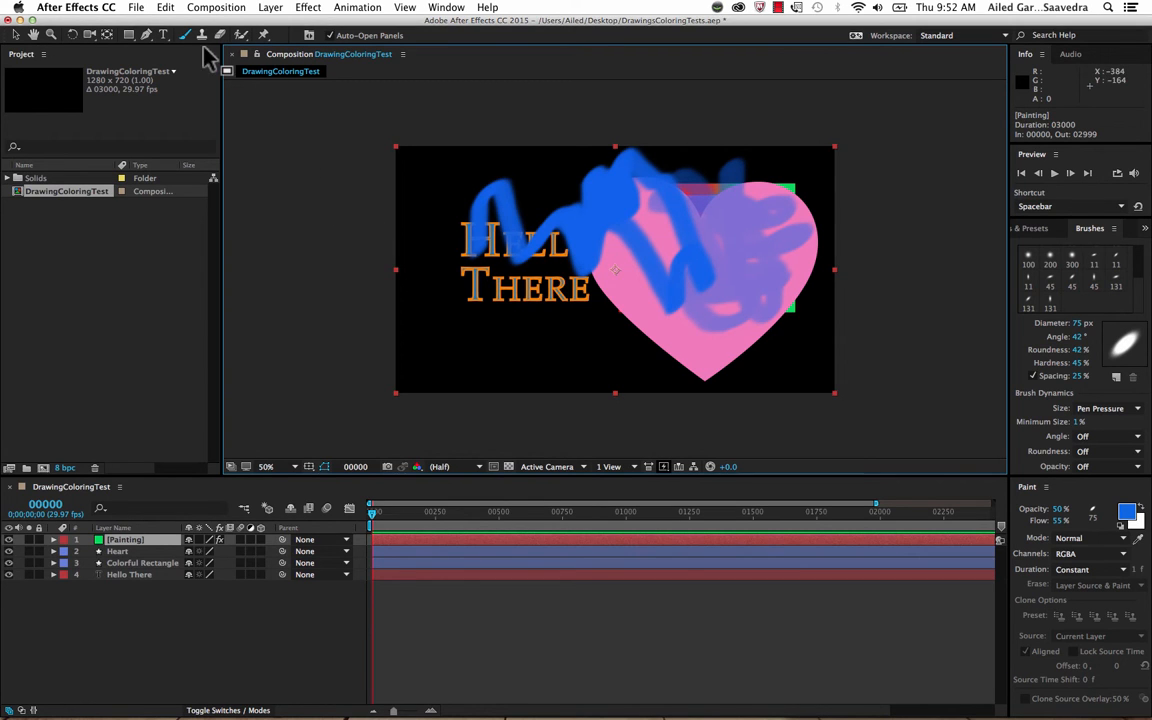
double_click(615, 228)
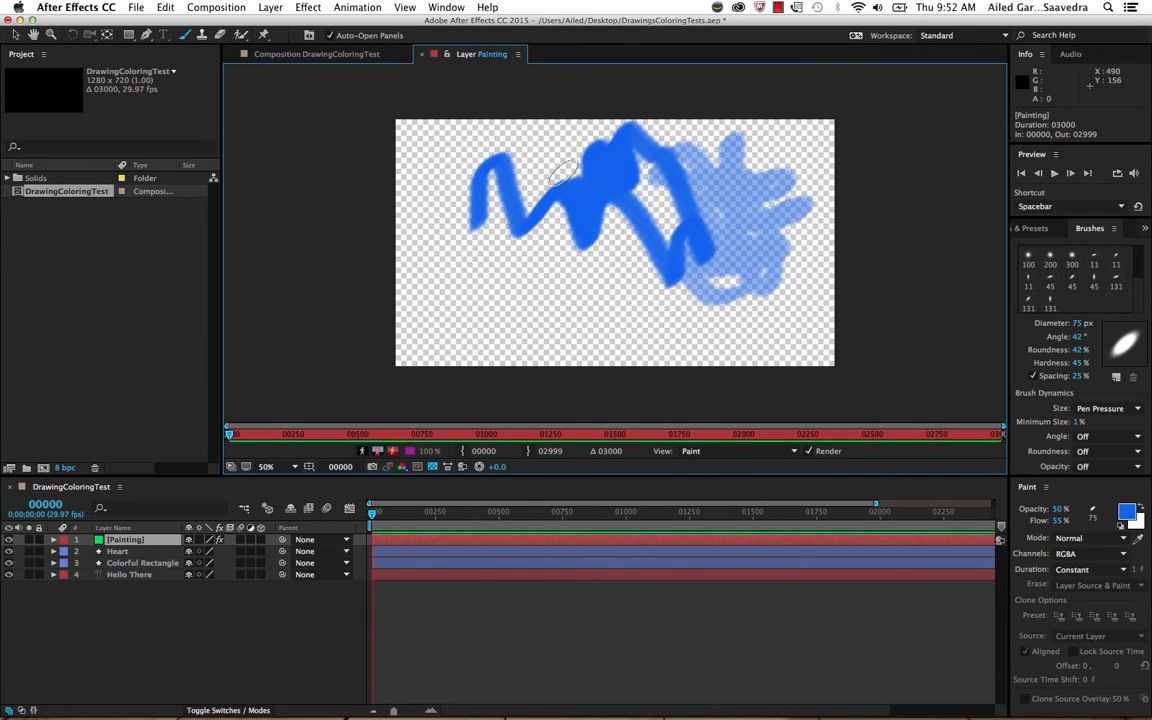
click(421, 54)
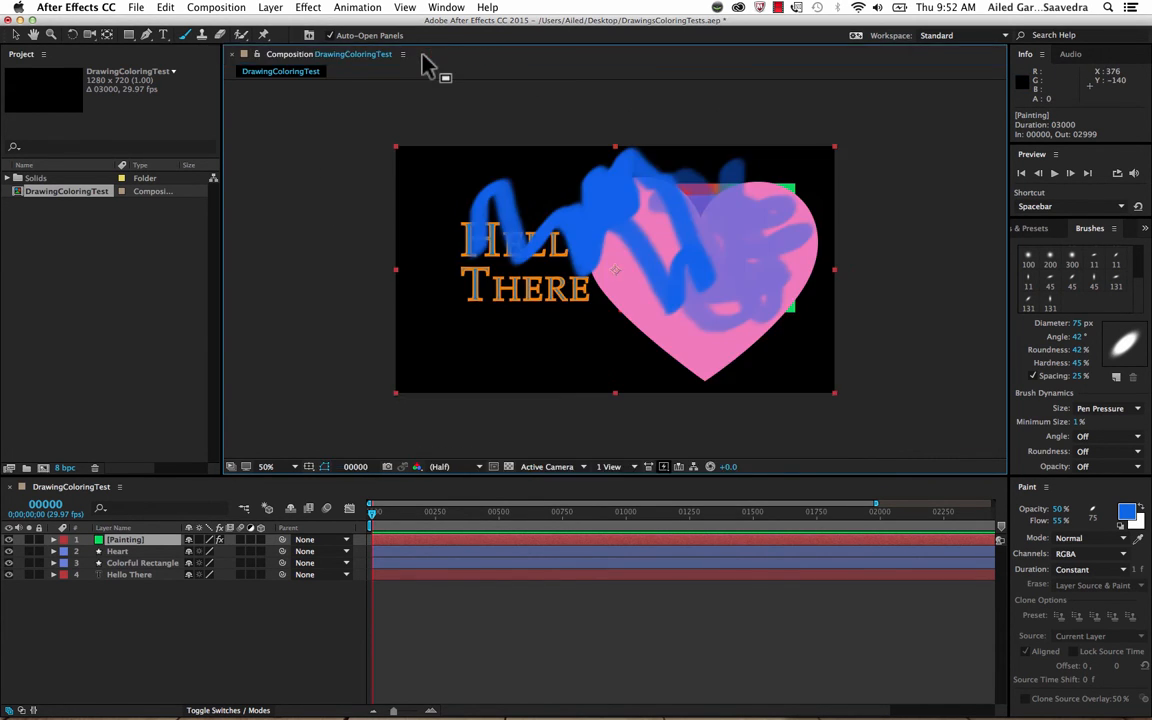
- Rename the Painting layer as Scribble Paintings
click(117, 541)
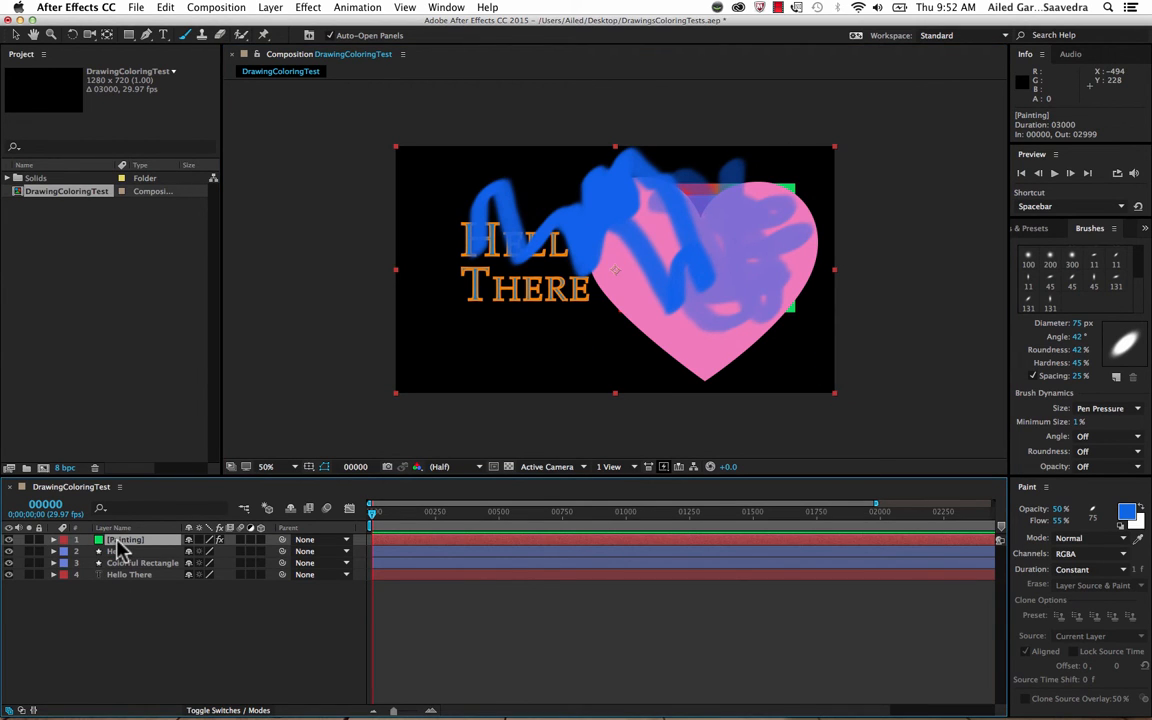
right_click(117, 541)
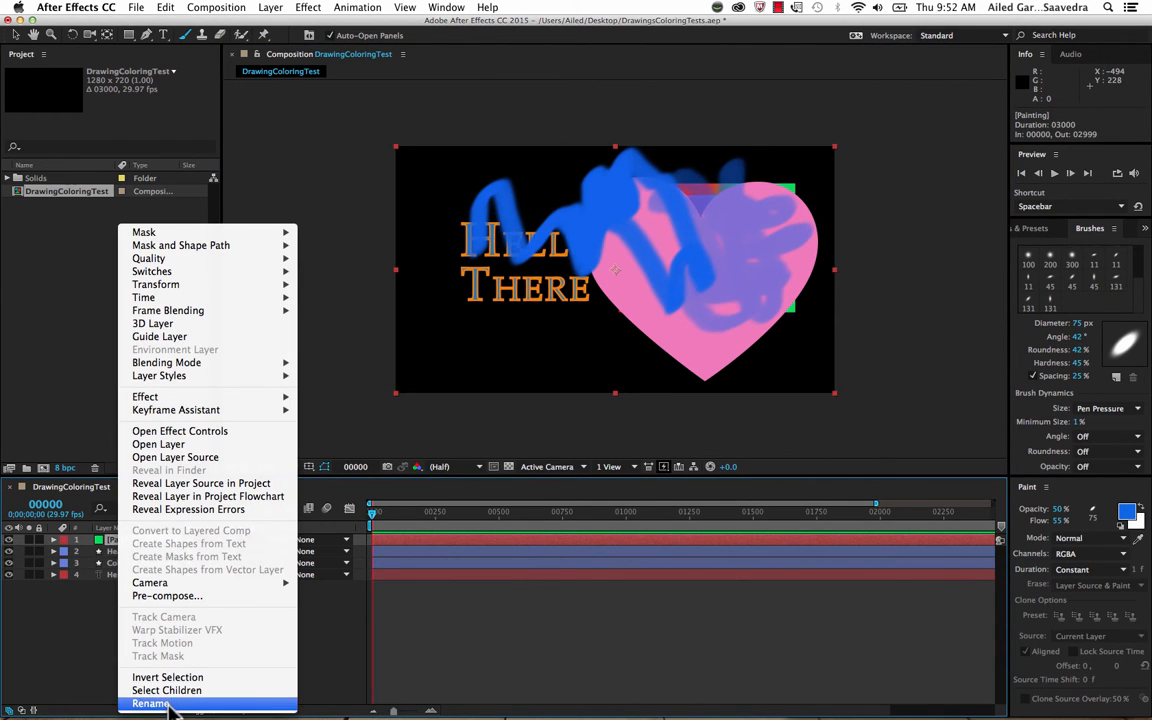
click(155, 638)
text(Scribble Paintings)
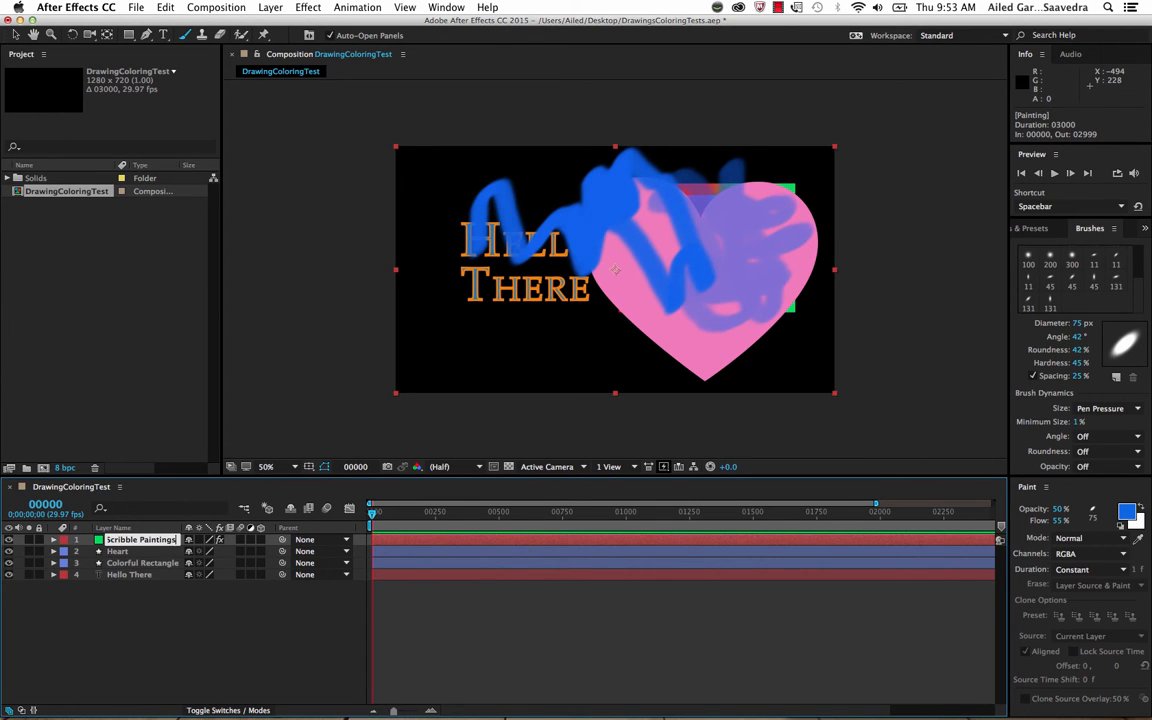
key(Return)
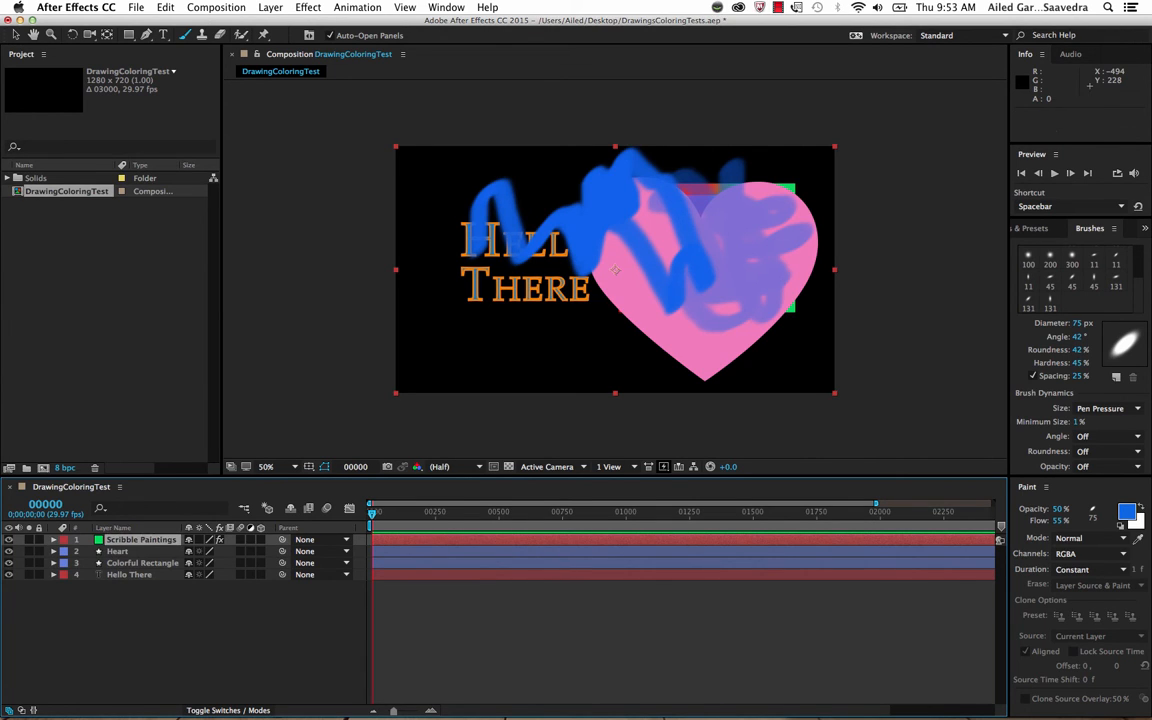